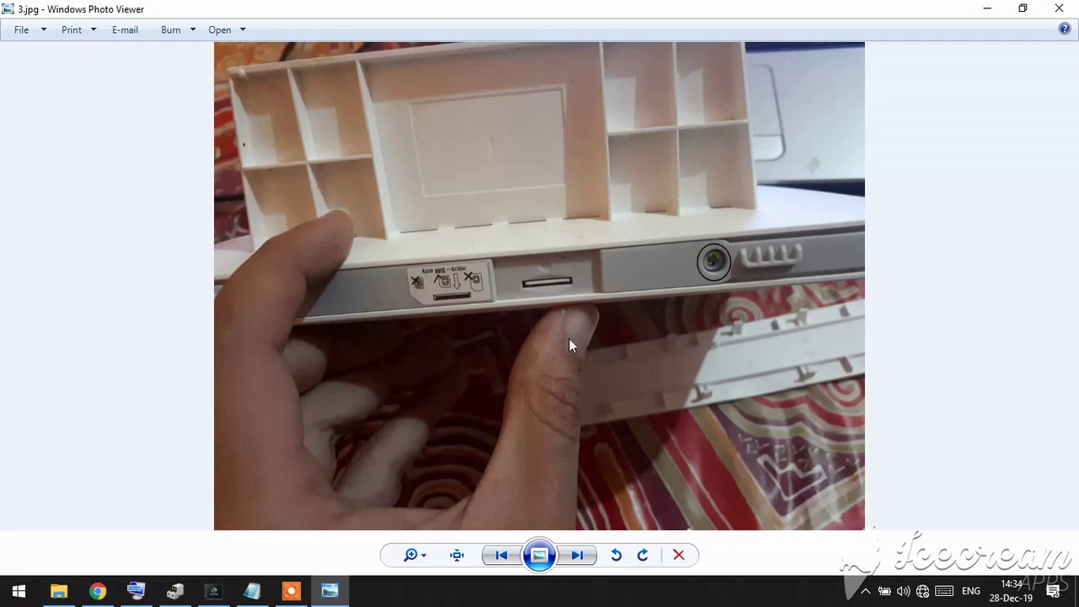
# Look through the router disassembly photos 4.jpg to 6.jpg, examining the circuit board in 6.jpg up close
pyautogui.click(576, 554)
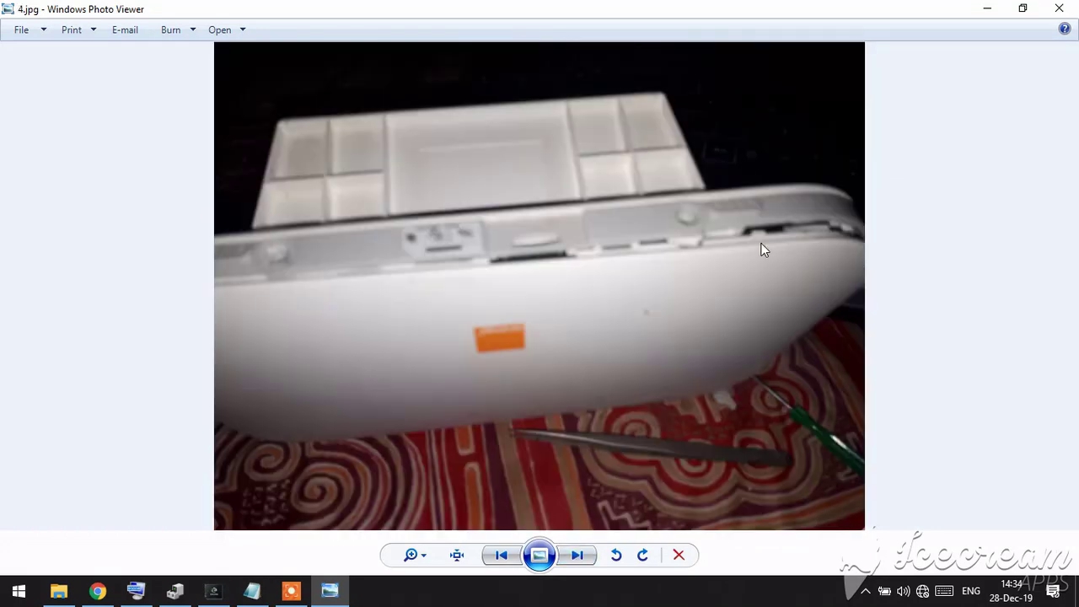
pyautogui.click(575, 553)
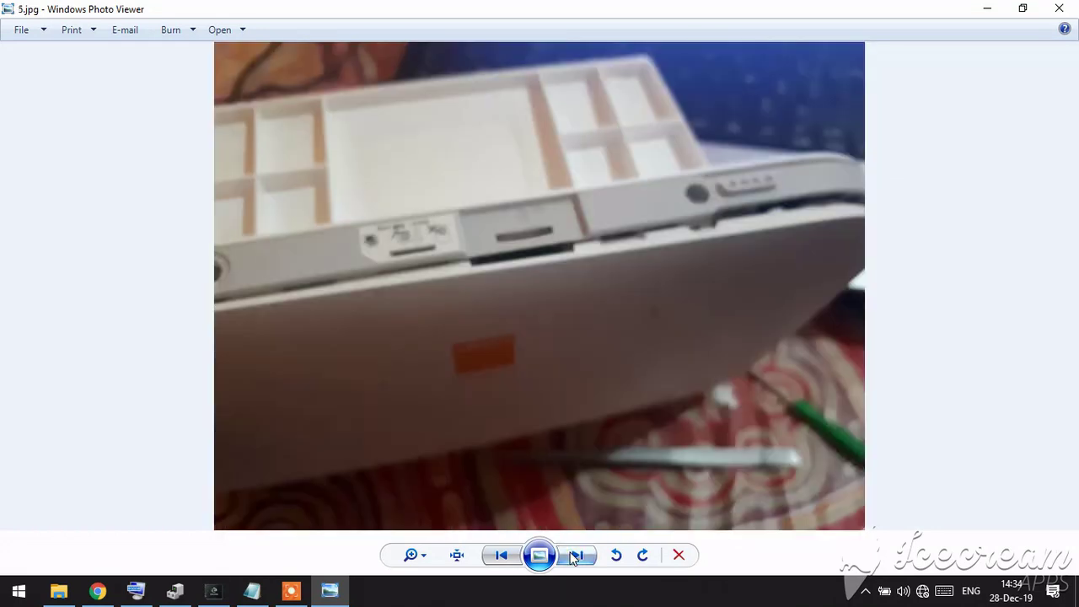
pyautogui.click(582, 558)
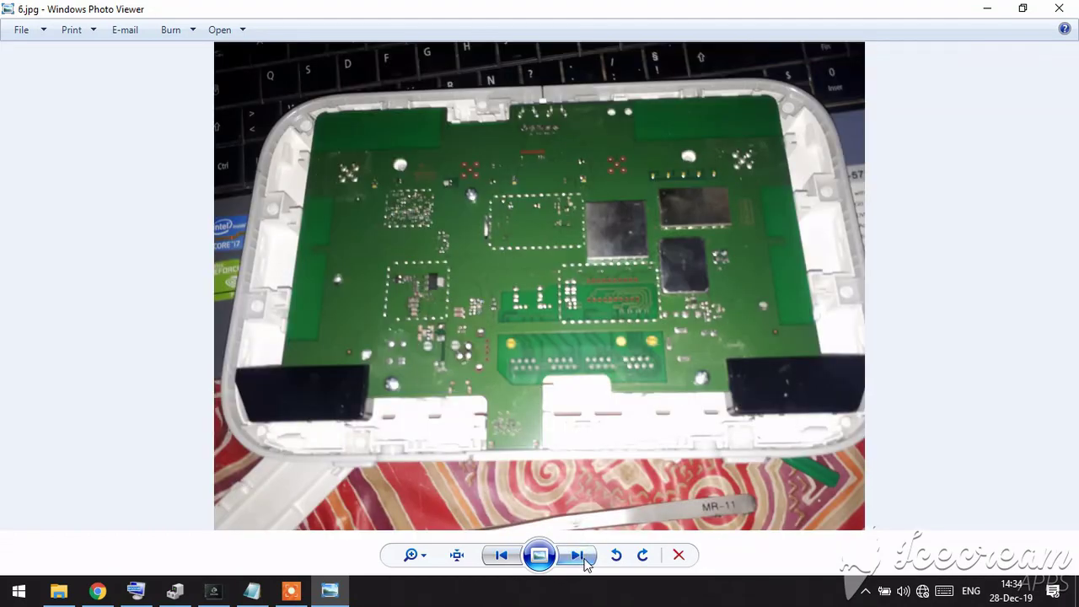
pyautogui.scroll(3, 698, 183)
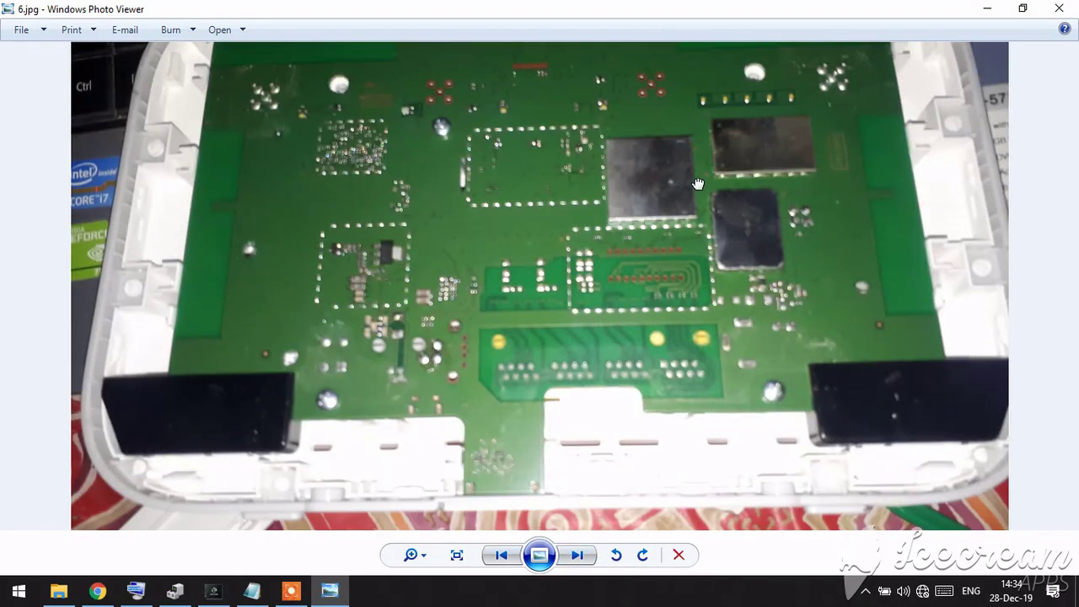
pyautogui.scroll(-3, 698, 184)
# Examine the USB cable wires soldered to the board in 7.jpg up close
pyautogui.click(587, 558)
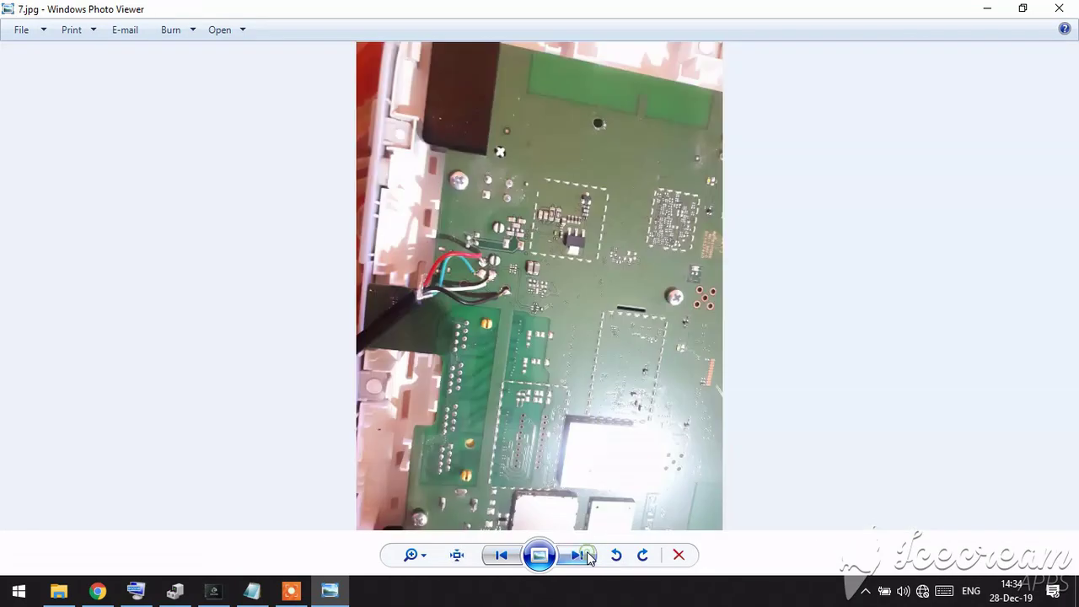
pyautogui.scroll(4, 480, 367)
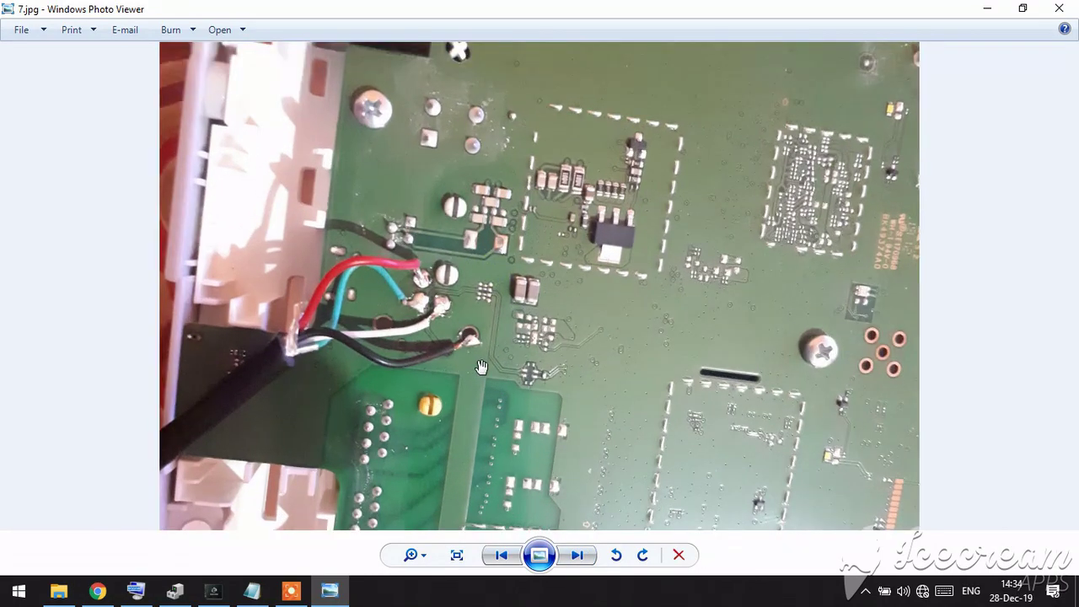
pyautogui.scroll(2, 480, 368)
pyautogui.scroll(-5, 562, 346)
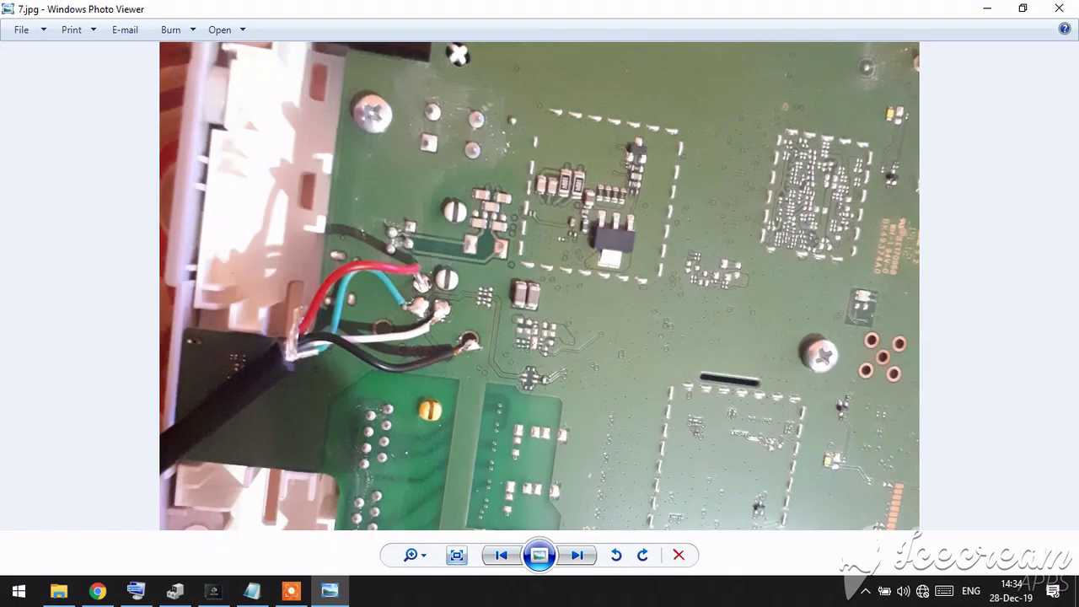
# Examine the tweezers on the test point in 8.jpg up close, then exit the photo viewer
pyautogui.click(576, 555)
pyautogui.scroll(2, 618, 347)
pyautogui.scroll(2, 617, 347)
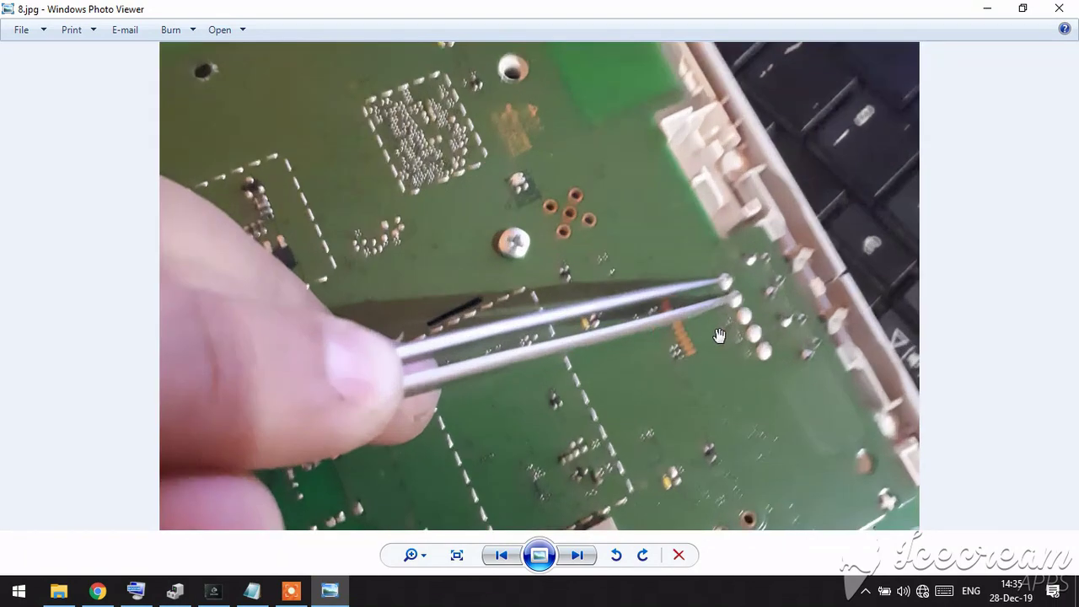
pyautogui.click(585, 563)
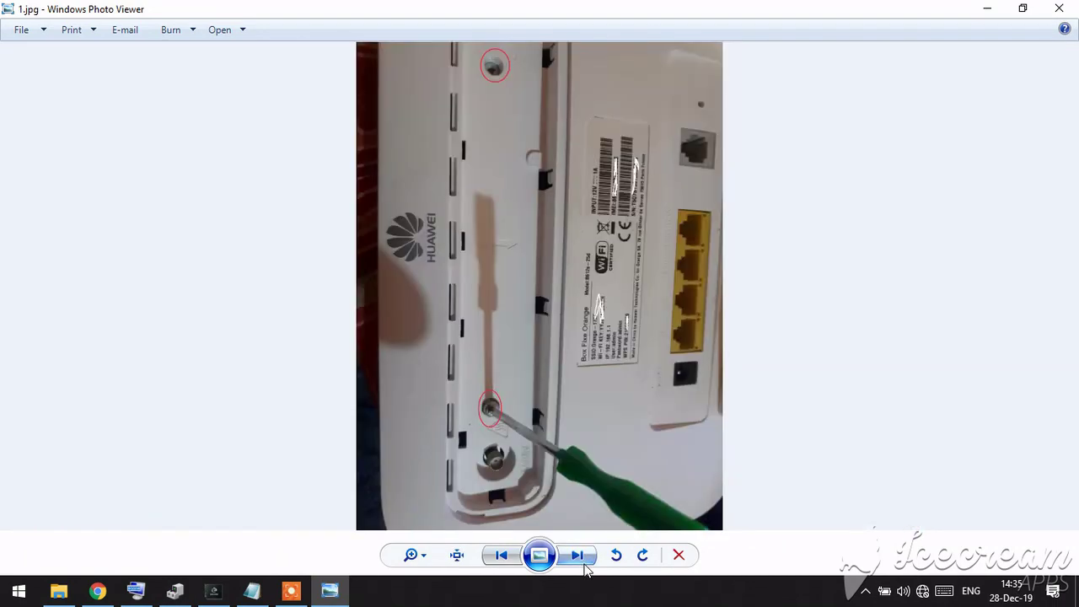
pyautogui.click(1058, 8)
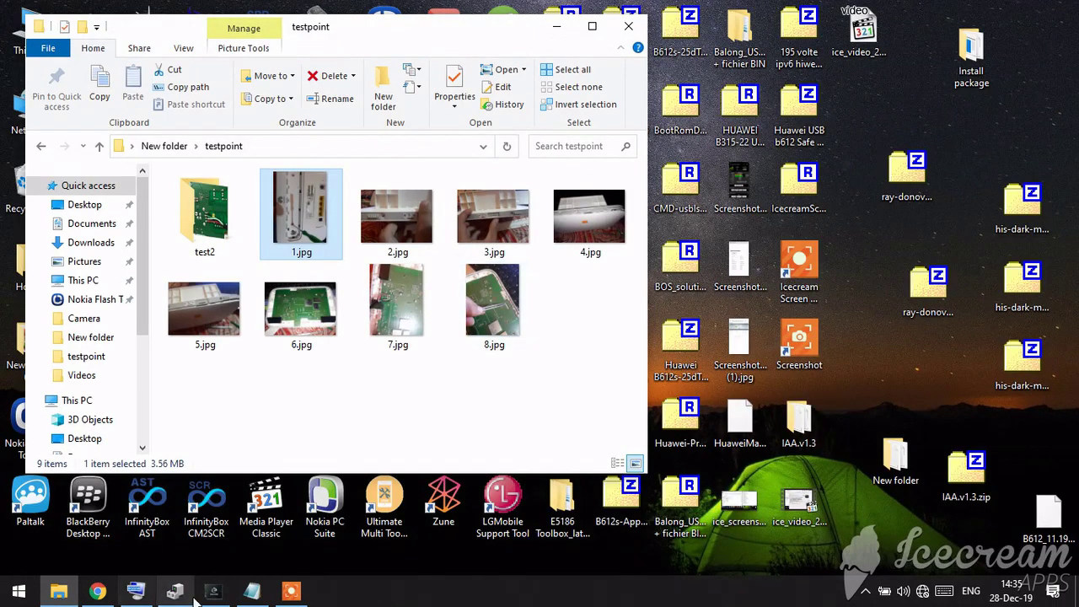
# Close the running Balong USB Downloader and return from the testpoint folder to New folder
pyautogui.click(213, 590)
pyautogui.click(763, 19)
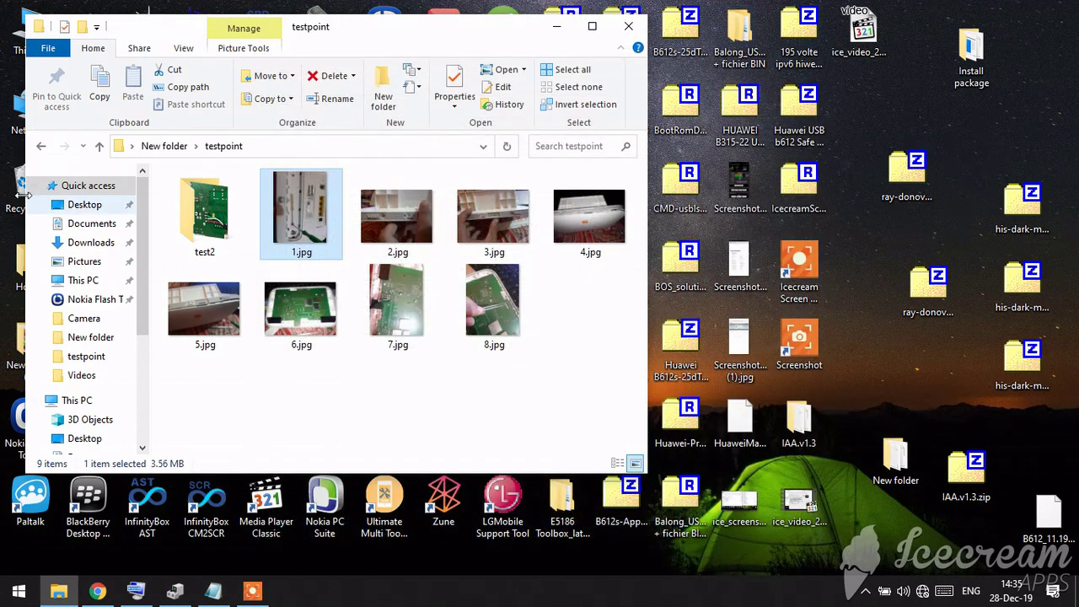
pyautogui.click(41, 146)
# Bring up Device Manager and place its window beside the folder window
pyautogui.click(174, 590)
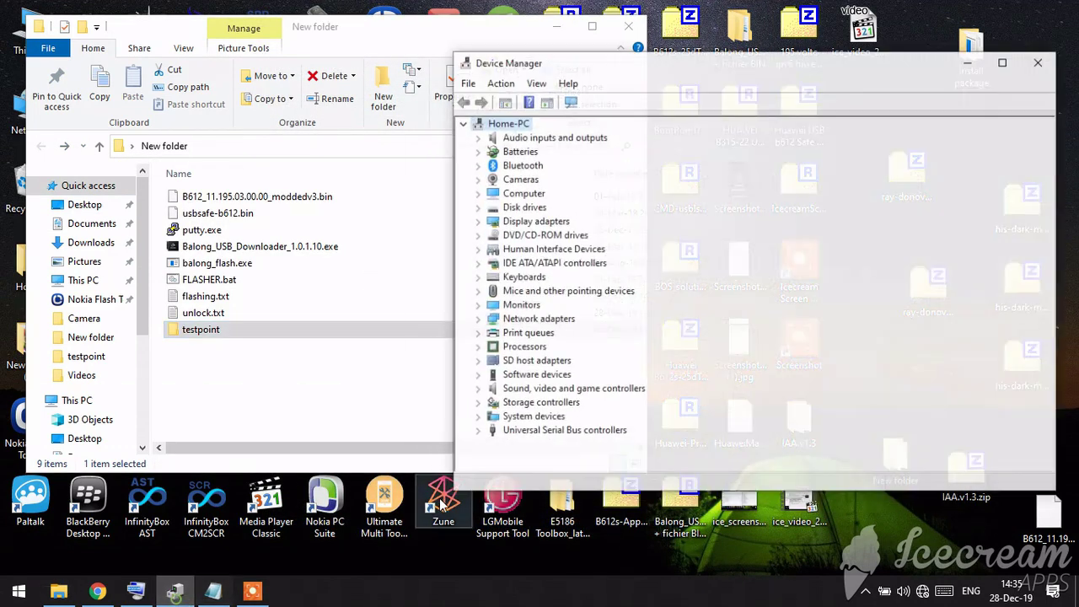
pyautogui.moveTo(585, 55); pyautogui.dragTo(787, 45)
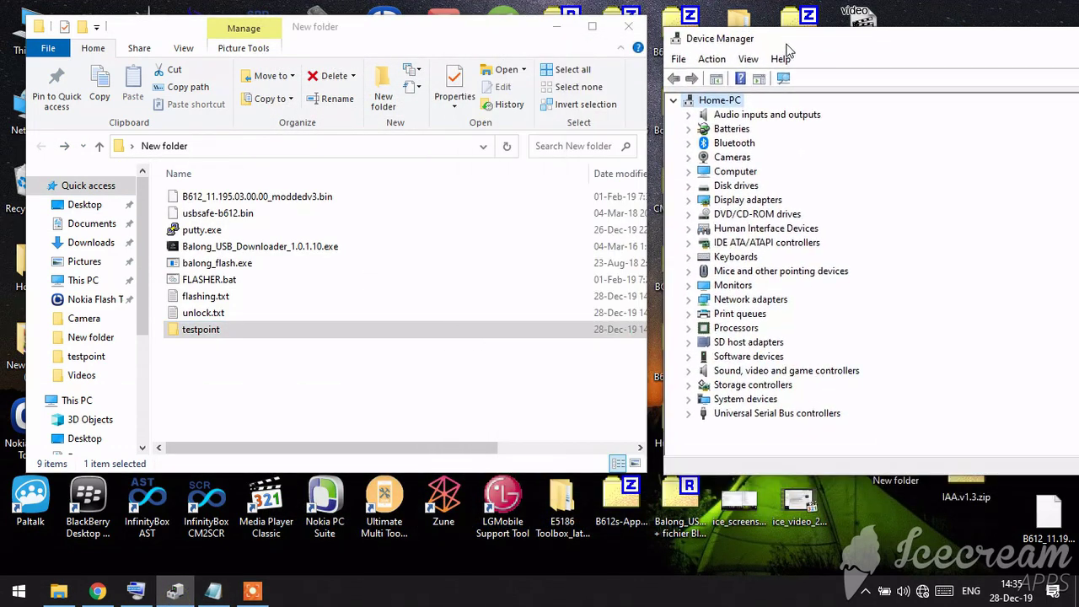
# Check the Real-time protection state in the Windows Security virus and threat protection settings, then close Windows Security
pyautogui.click(253, 244)
pyautogui.rightClick(253, 244)
pyautogui.click(312, 243)
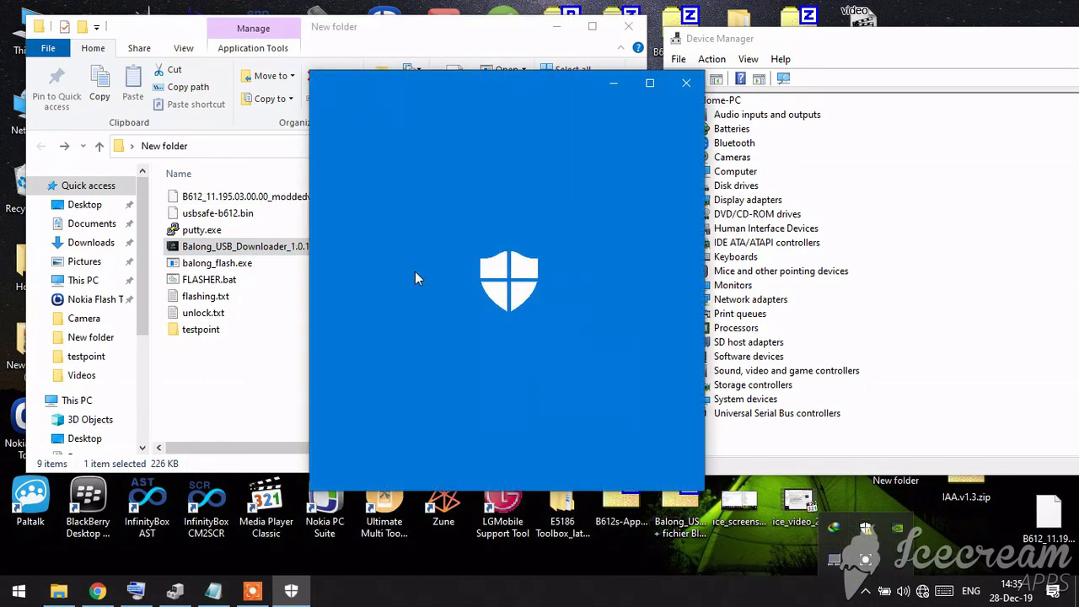
pyautogui.scroll(-2, 447, 354)
pyautogui.click(445, 361)
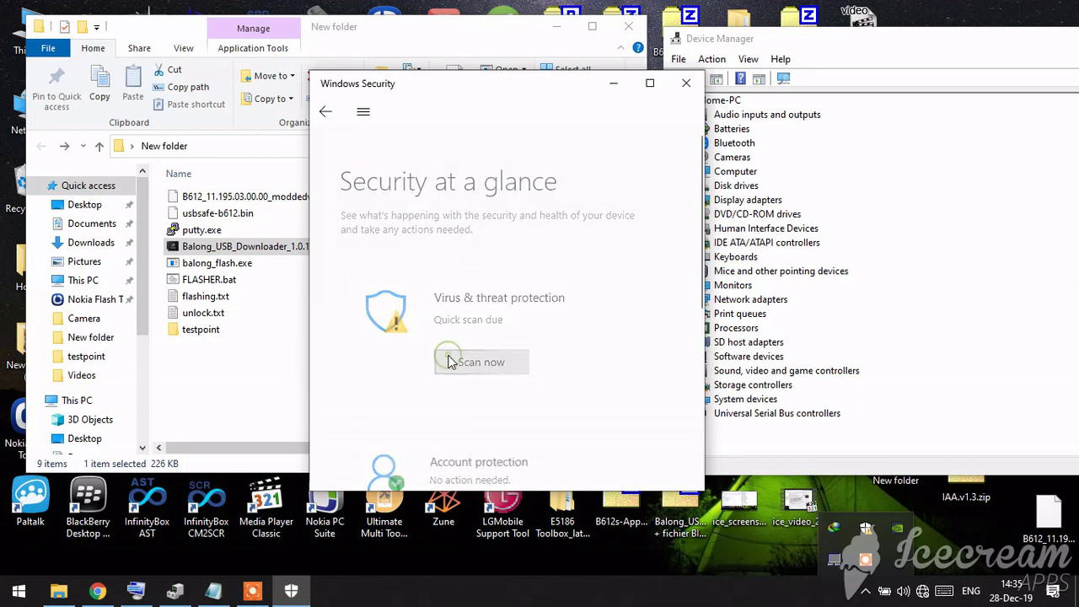
pyautogui.click(325, 112)
pyautogui.click(472, 360)
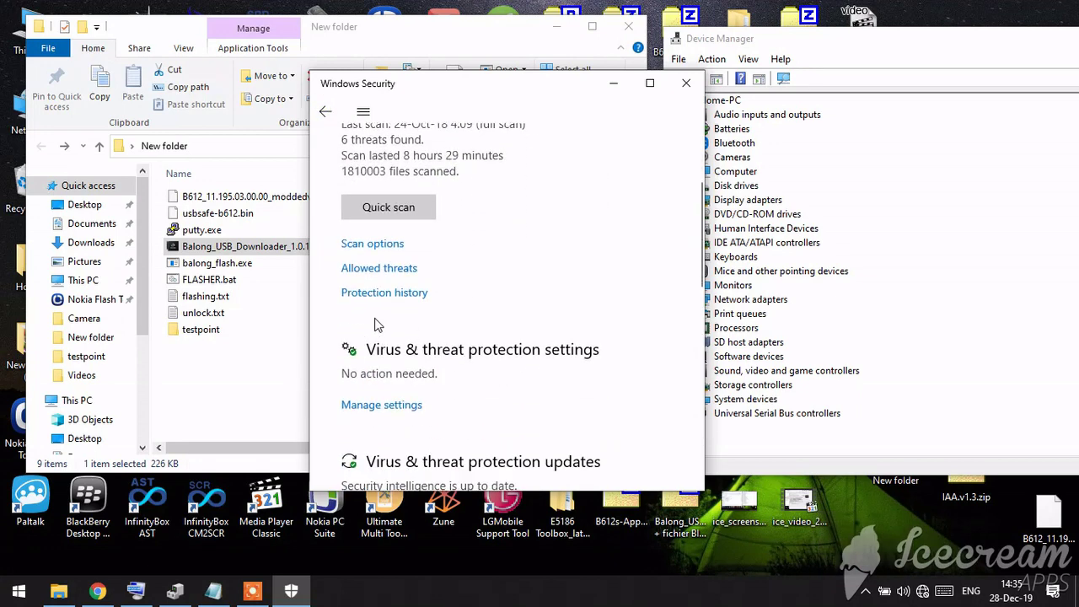
pyautogui.click(357, 351)
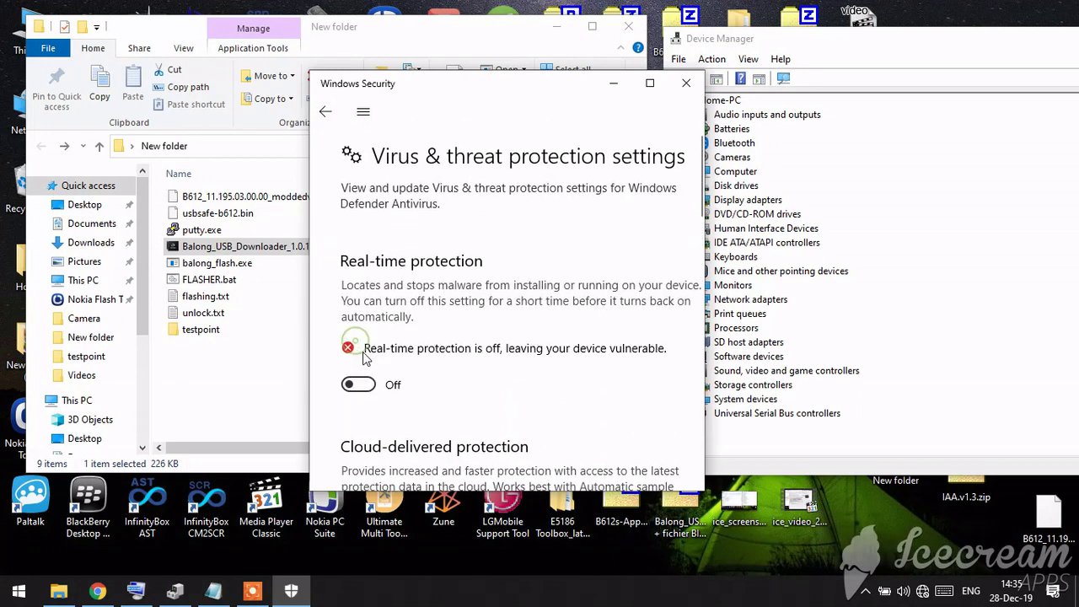
pyautogui.click(685, 83)
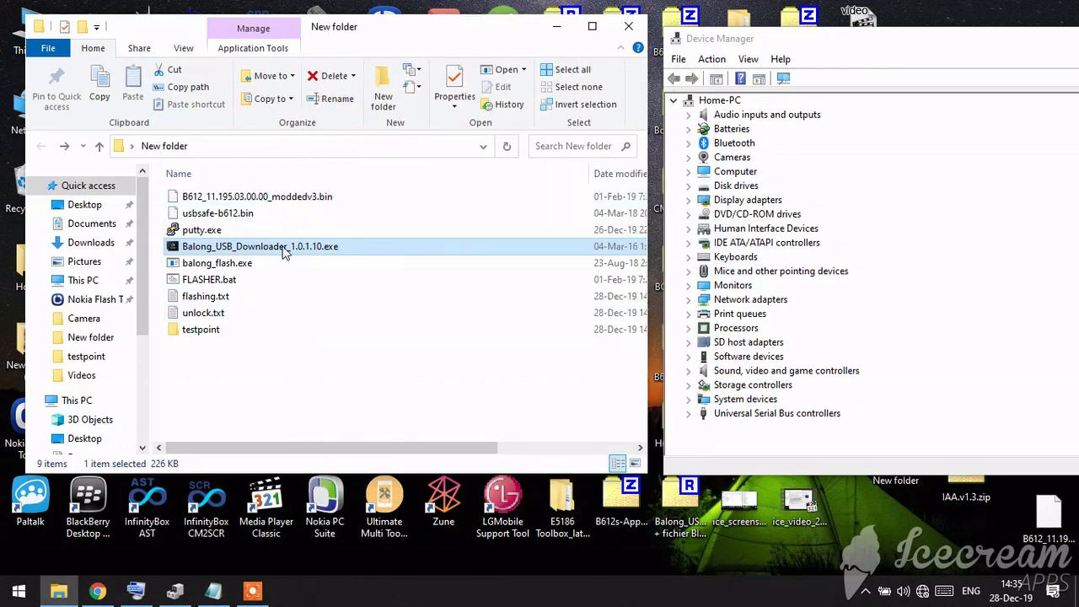
# Launch Balong_USB_Downloader_1.0.1.10.exe and try to detect the router's COM port
pyautogui.rightClick(284, 251)
pyautogui.click(386, 149)
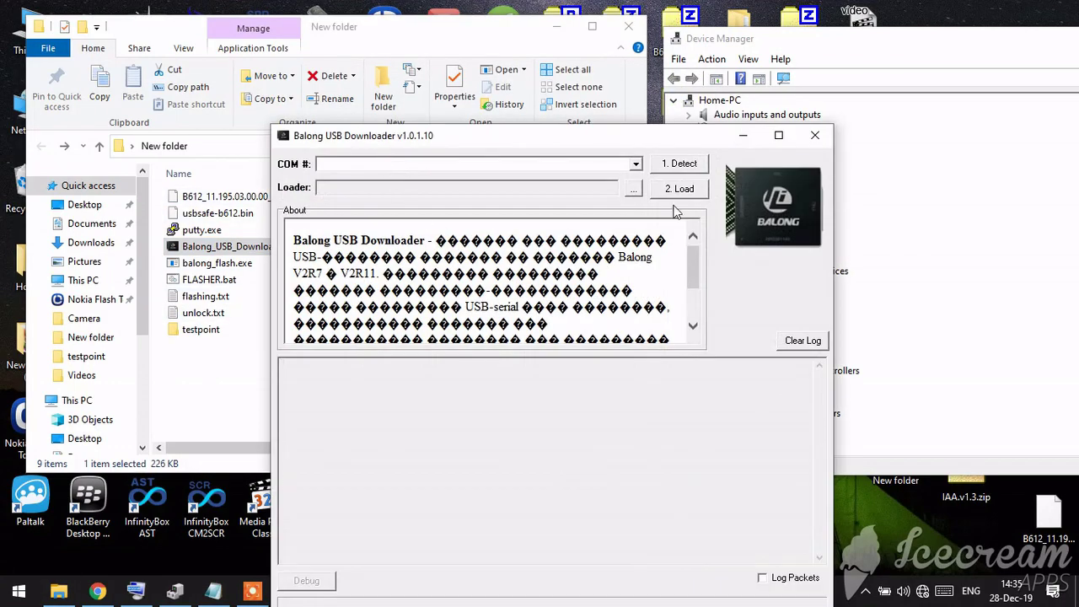
pyautogui.moveTo(554, 139); pyautogui.dragTo(513, 59)
pyautogui.click(647, 85)
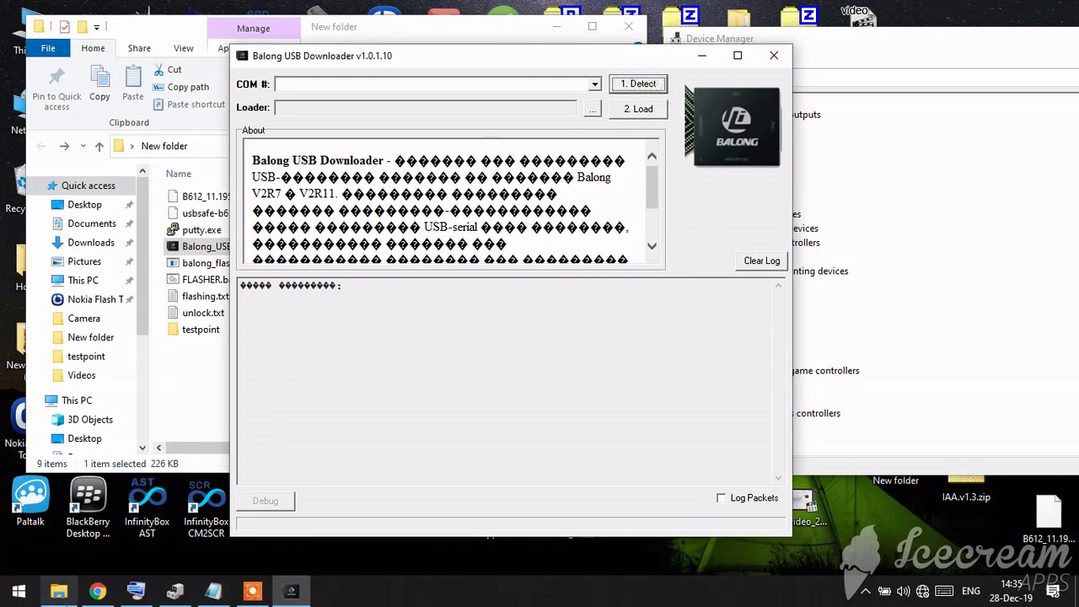
# Bring Device Manager forward and open 8.jpg from the testpoint folder to view the test point location
pyautogui.click(185, 582)
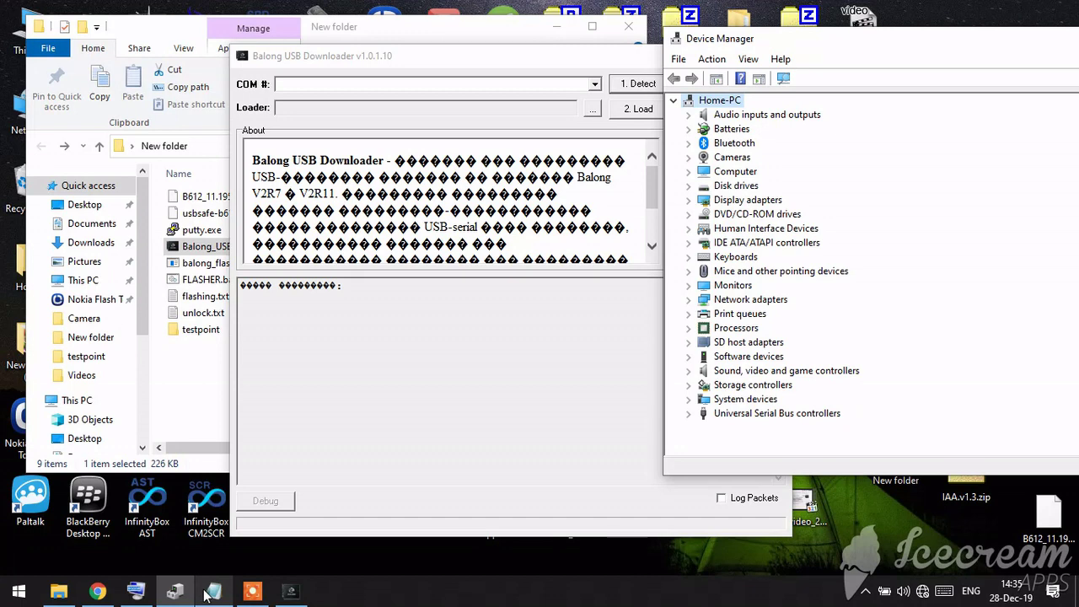
pyautogui.moveTo(206, 595)
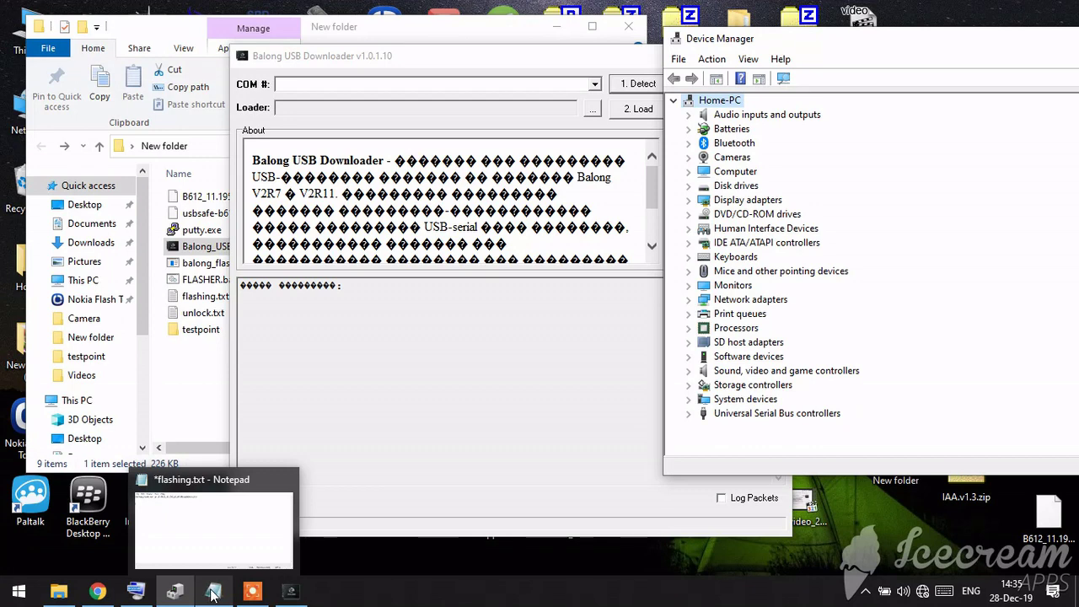
pyautogui.doubleClick(203, 332)
pyautogui.click(477, 321)
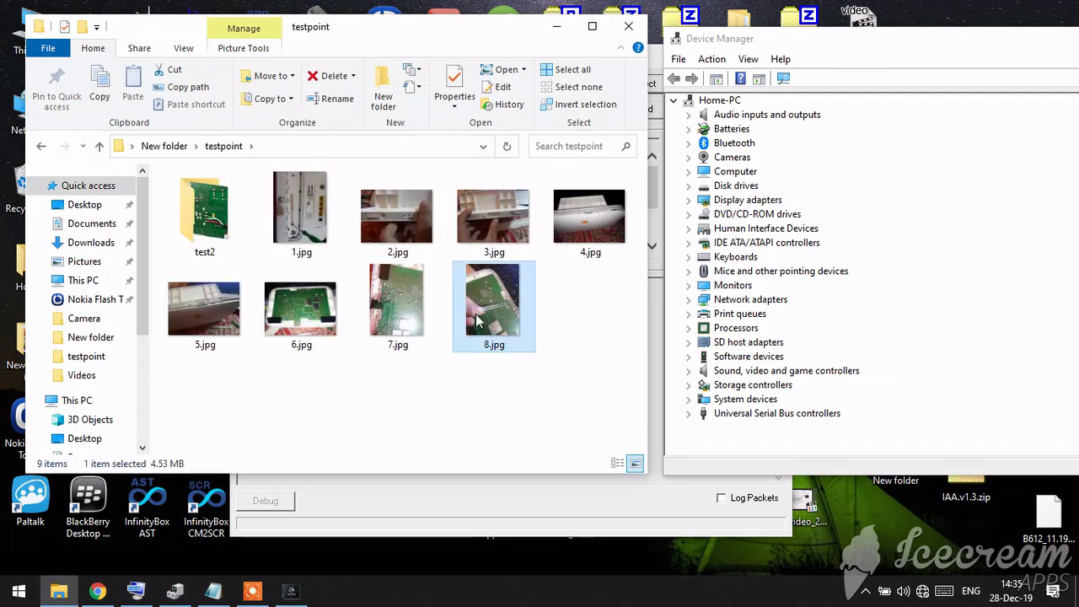
pyautogui.doubleClick(477, 320)
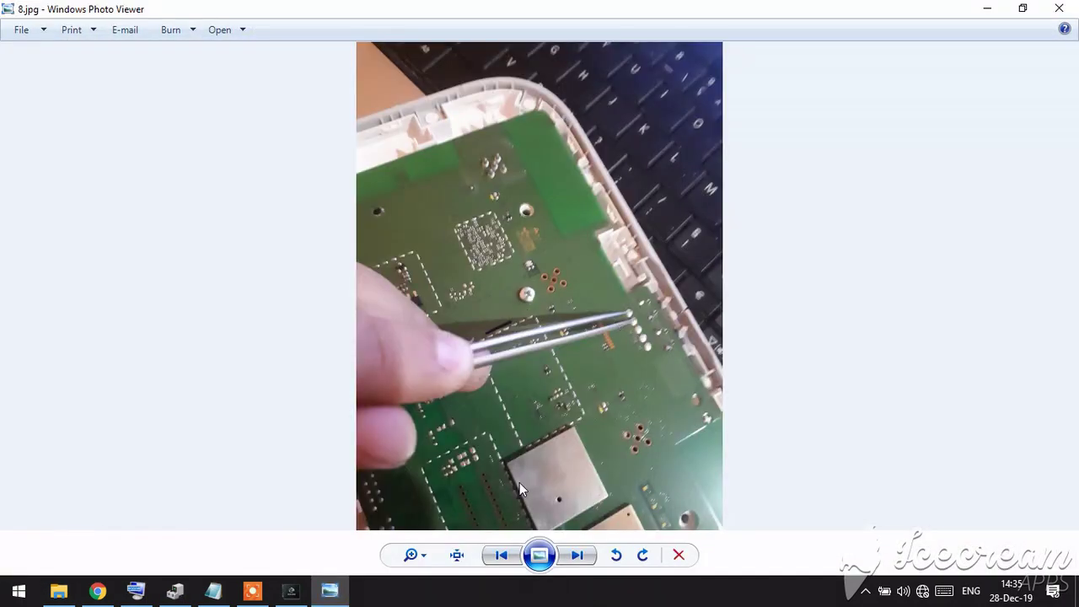
# Check the properties of the HUAWEI Mobile Connect - DownLoad port in Device Manager and dismiss them
pyautogui.click(187, 593)
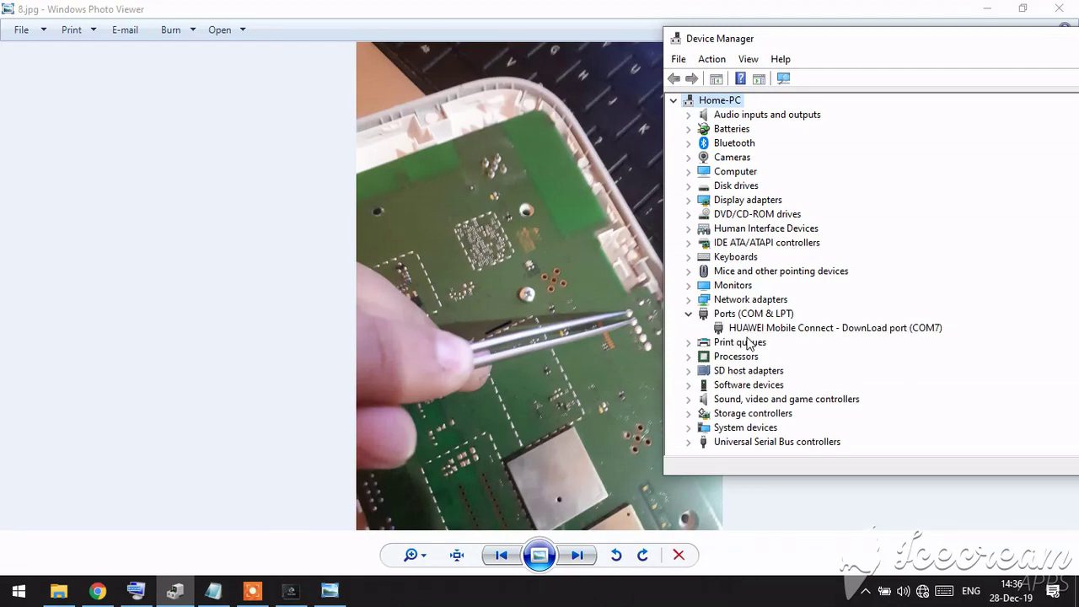
pyautogui.click(758, 328)
pyautogui.click(758, 313)
pyautogui.doubleClick(763, 328)
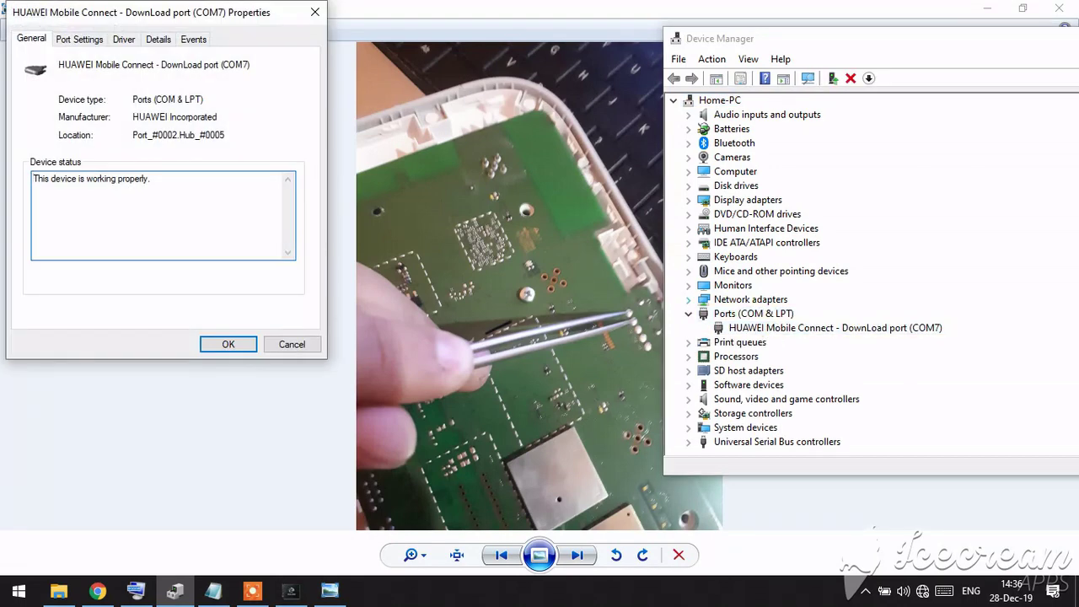
pyautogui.click(292, 343)
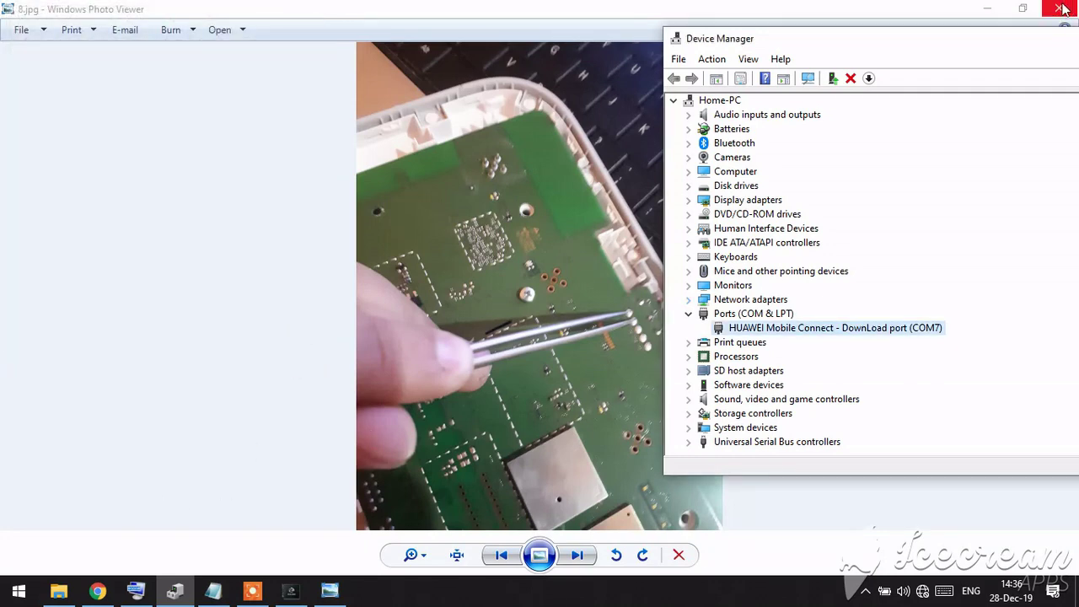
# Close the 8.jpg photo and return from the testpoint folder to New folder
pyautogui.click(1022, 9)
pyautogui.click(691, 71)
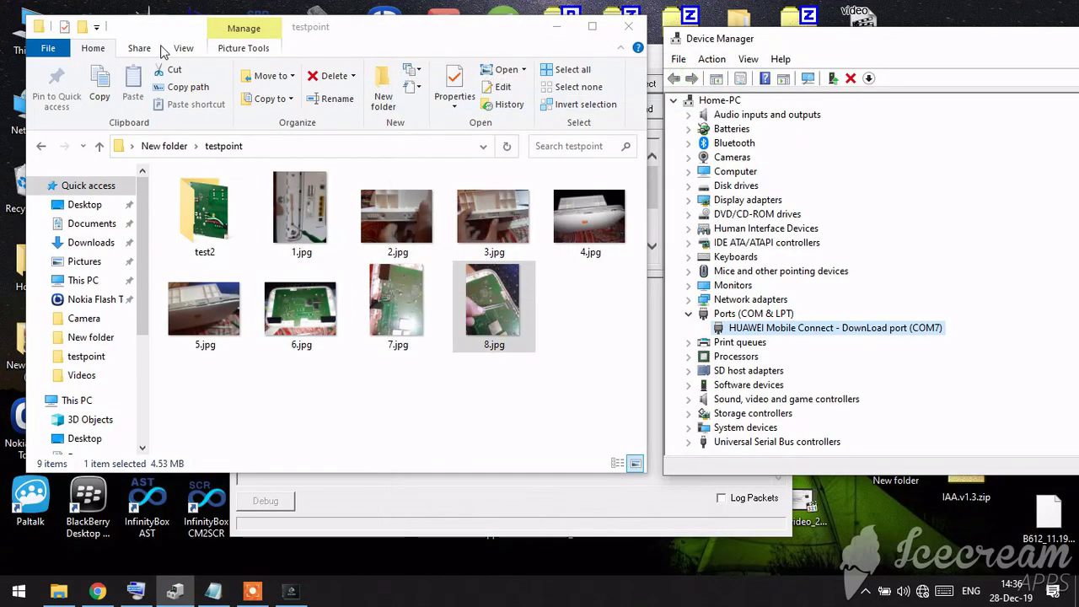
pyautogui.click(41, 146)
# Switch to Balong USB Downloader and detect the connected Huawei download port
pyautogui.click(253, 593)
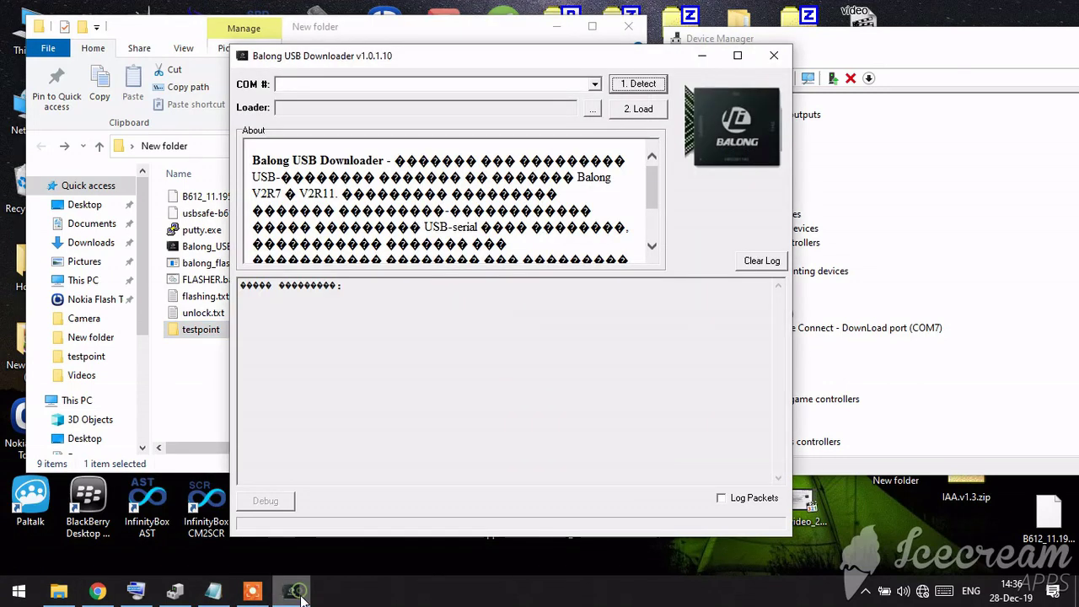
pyautogui.click(639, 83)
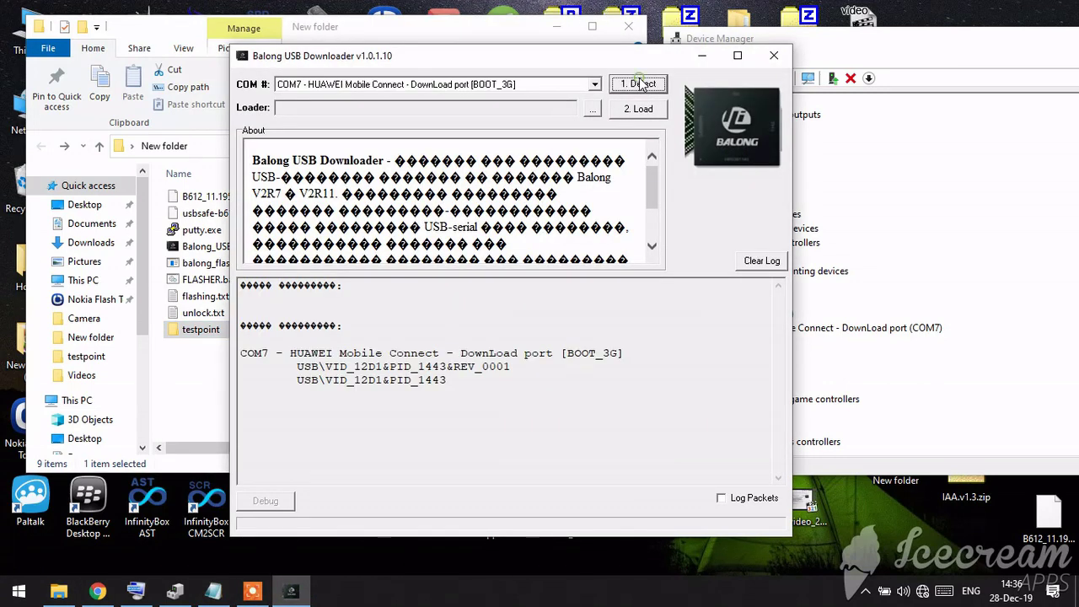
# Choose usbsafe-b612.bin as the loader file and load it onto the router
pyautogui.click(594, 109)
pyautogui.click(445, 201)
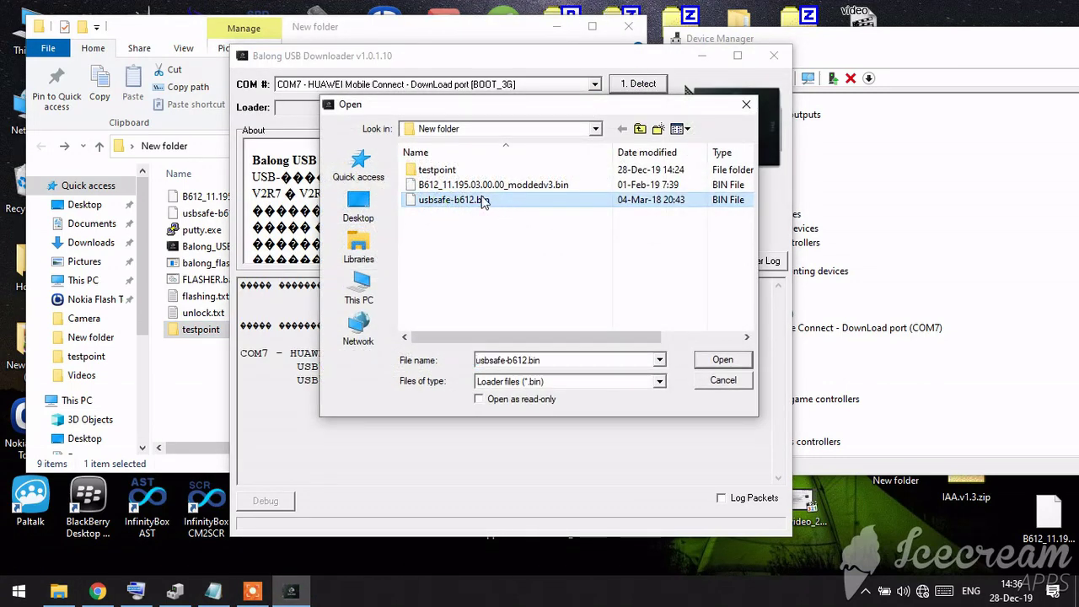
pyautogui.click(723, 359)
pyautogui.moveTo(505, 107); pyautogui.dragTo(437, 108)
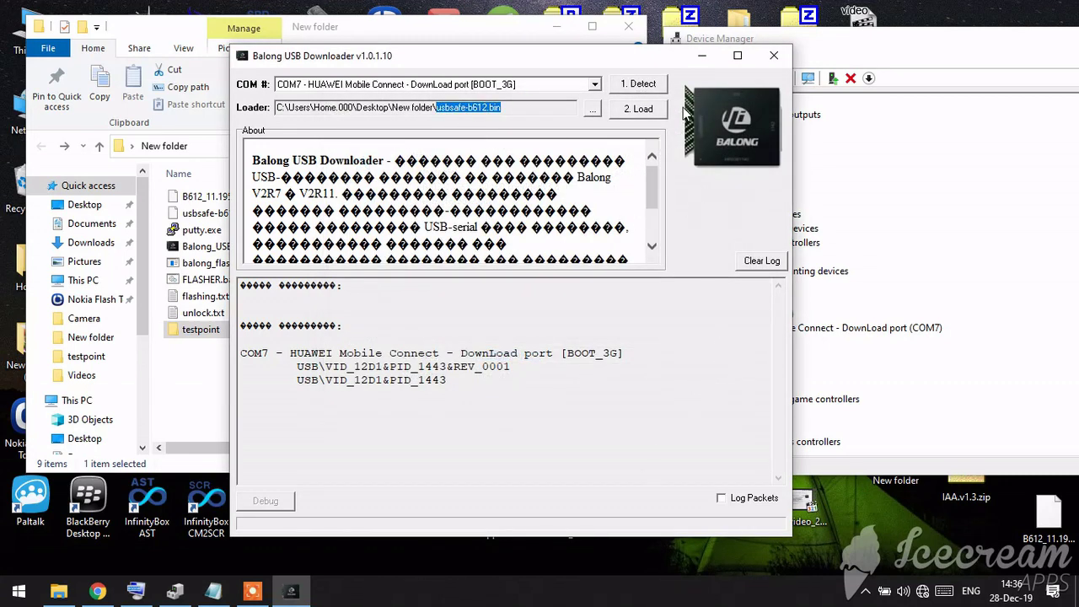
pyautogui.click(656, 112)
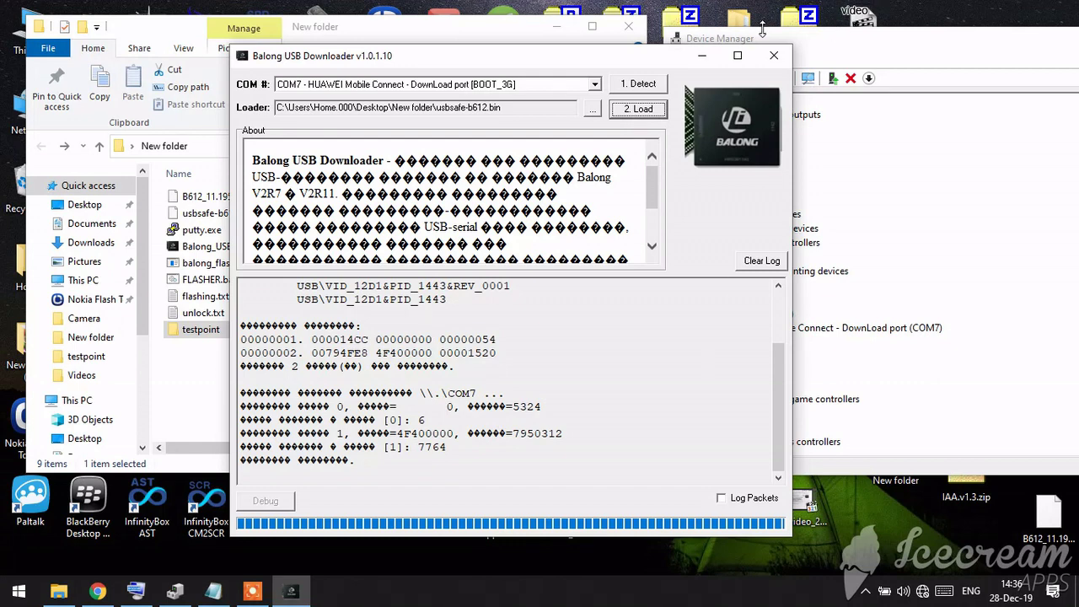
# Move the Balong USB Downloader window clear of Device Manager and check the Huawei entries under Ports (COM & LPT)
pyautogui.moveTo(654, 55); pyautogui.dragTo(482, 58)
pyautogui.click(743, 317)
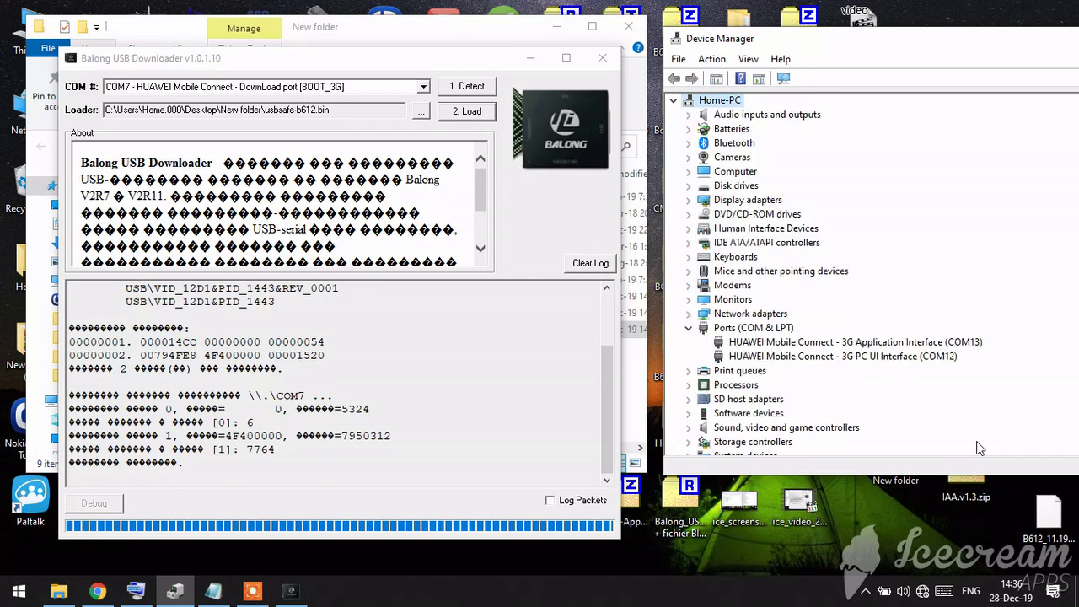
pyautogui.click(742, 326)
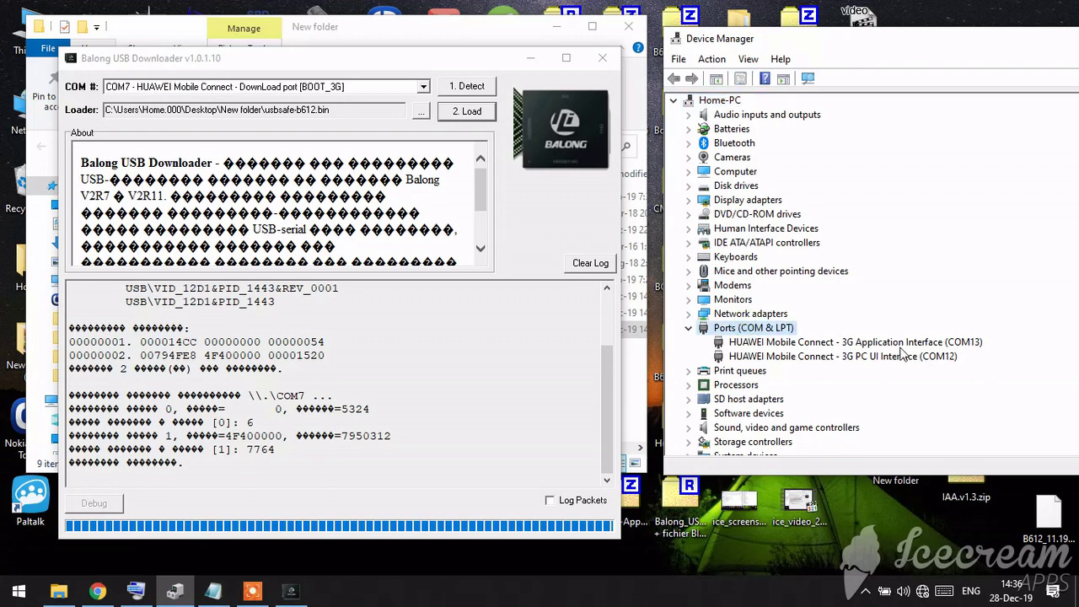
# Close Balong USB Downloader and bring up the On-Screen Keyboard
pyautogui.click(601, 57)
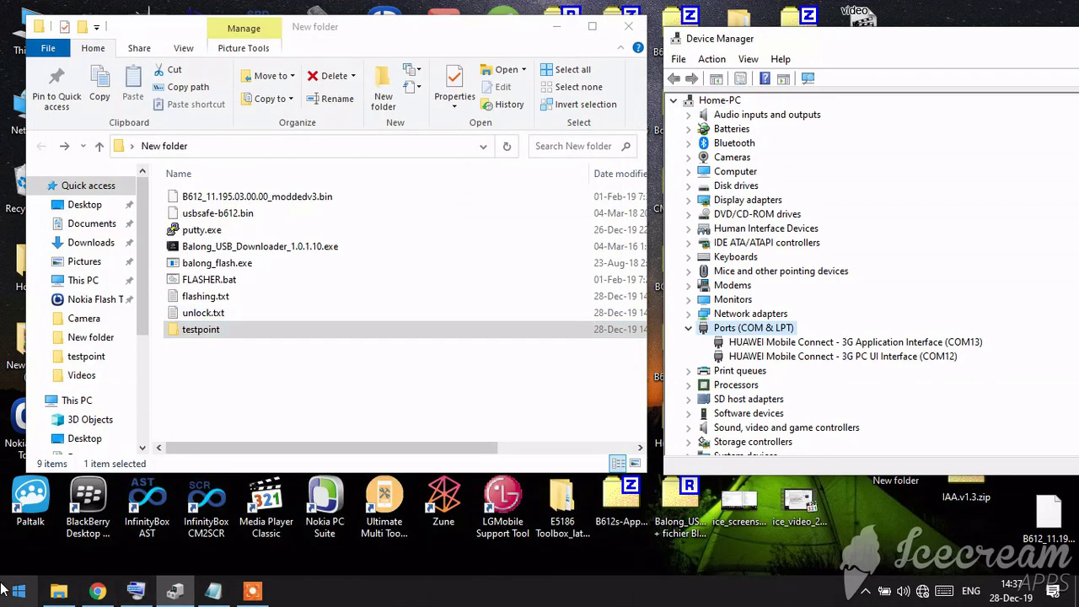
pyautogui.click(166, 595)
pyautogui.press('super')
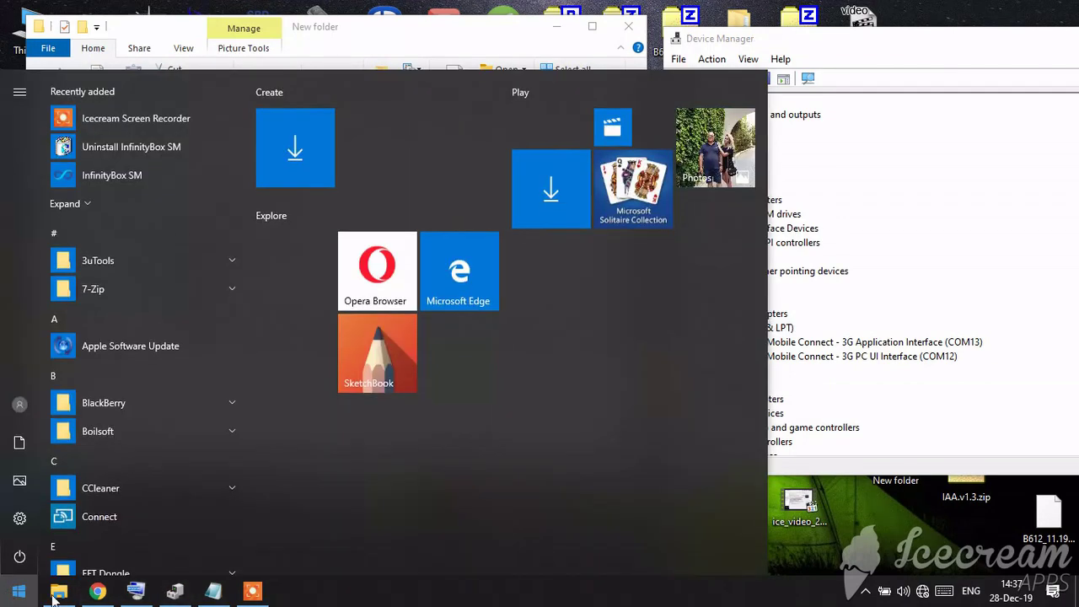
pyautogui.click(136, 591)
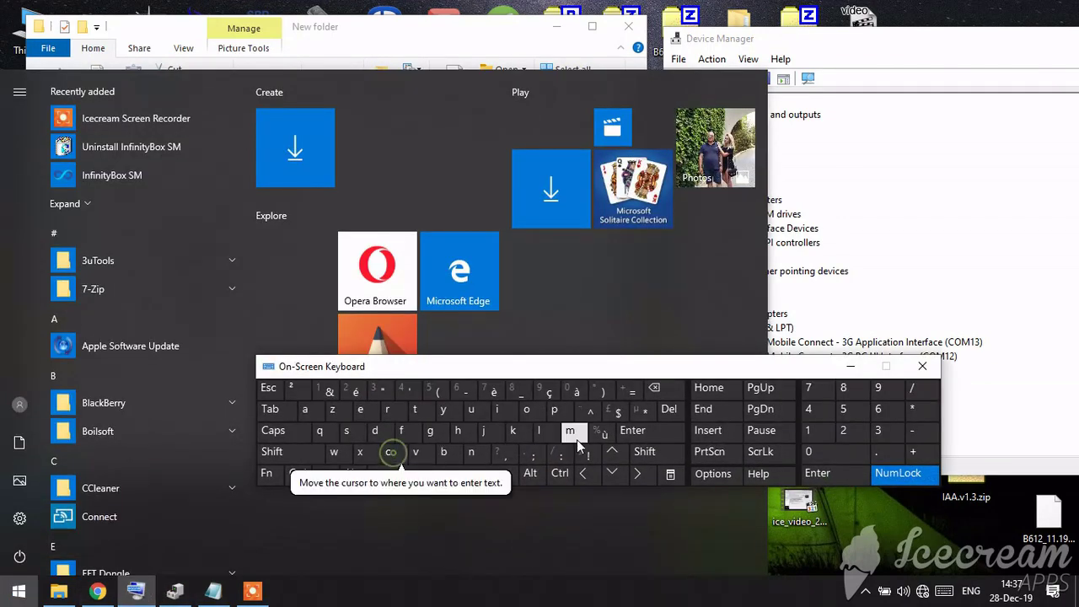
pyautogui.click(325, 473)
# Search Windows for cmd, run Command Prompt as administrator, and move its window clear of the folder path
pyautogui.click(19, 591)
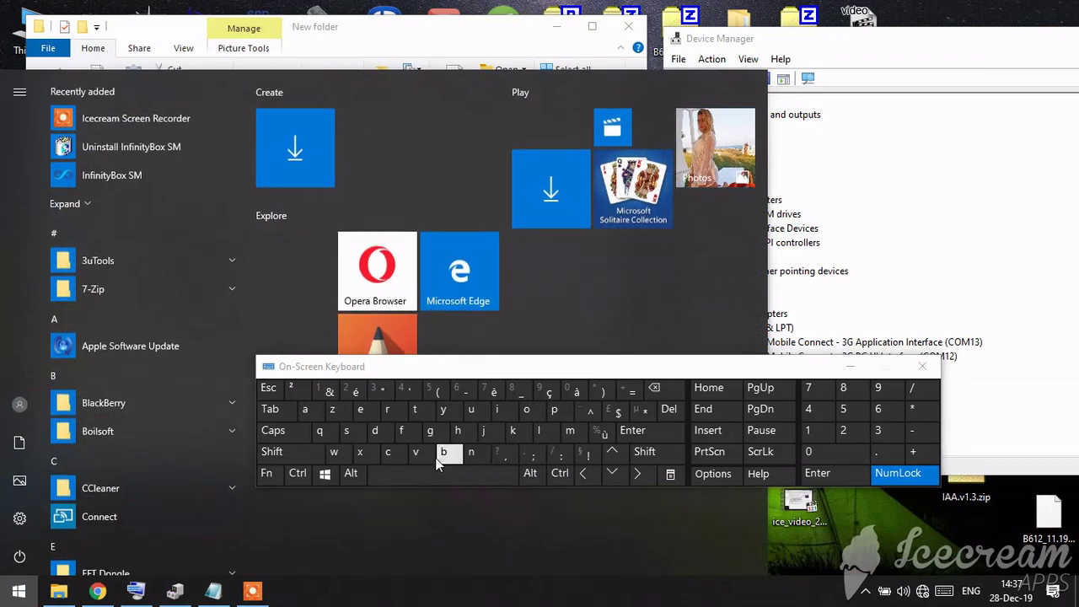
pyautogui.click(388, 451)
pyautogui.click(569, 431)
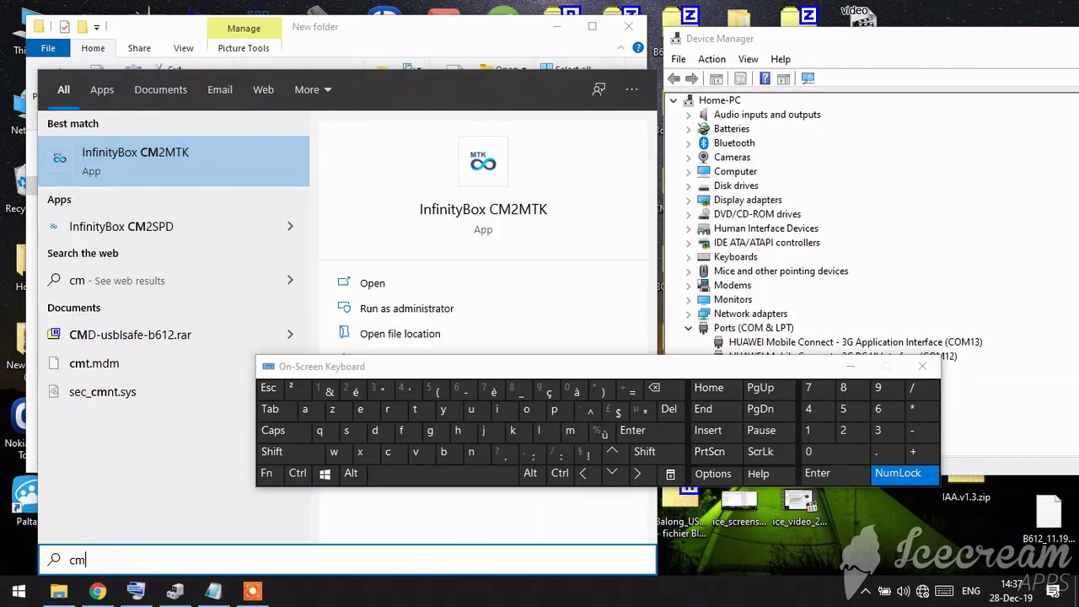
pyautogui.click(377, 434)
pyautogui.rightClick(158, 167)
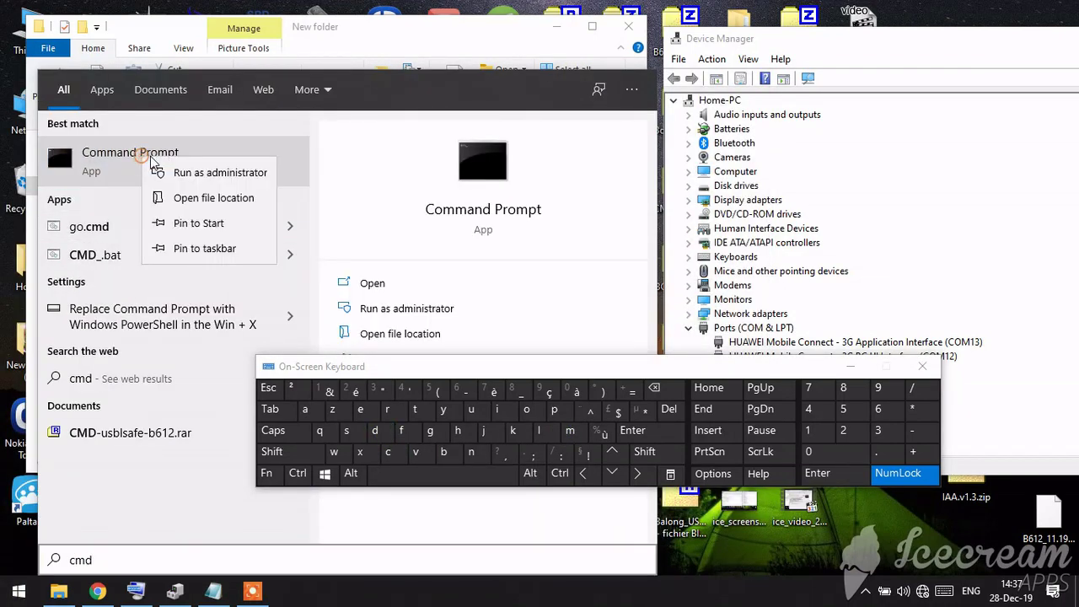
pyautogui.click(199, 174)
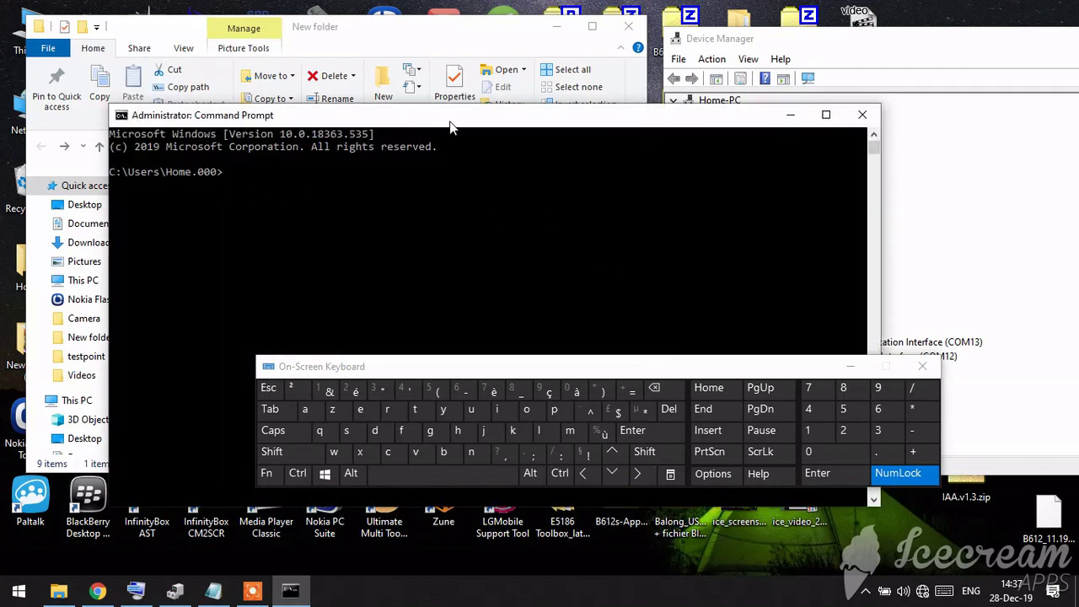
pyautogui.moveTo(449, 126); pyautogui.dragTo(531, 186)
# Copy the address of New folder from File Explorer
pyautogui.click(429, 25)
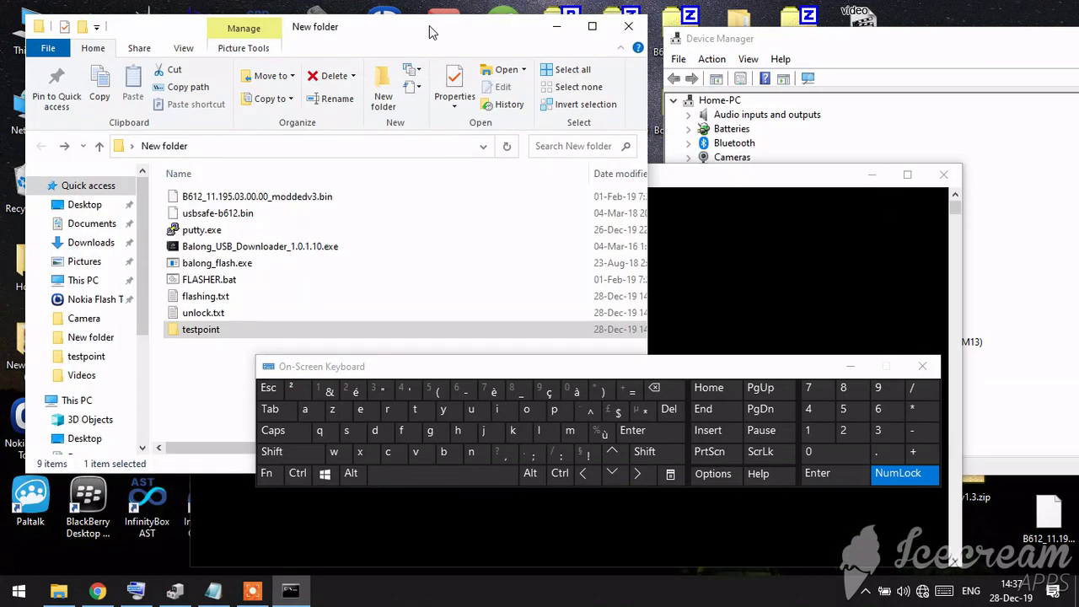
pyautogui.rightClick(187, 145)
pyautogui.click(231, 156)
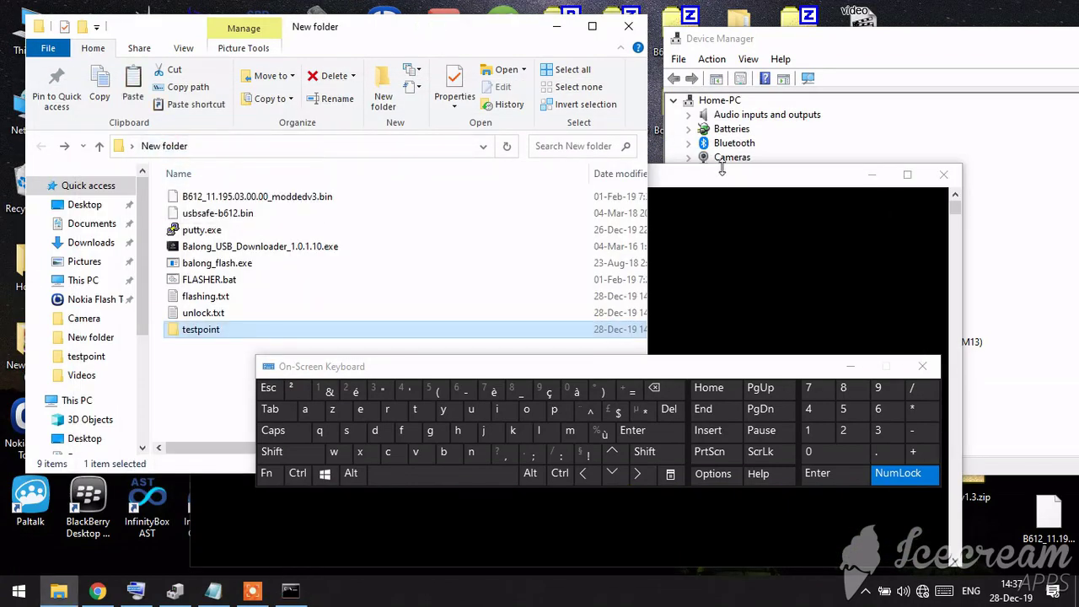
# Try to run the copied folder path on its own in Command Prompt
pyautogui.click(721, 168)
pyautogui.rightClick(544, 233)
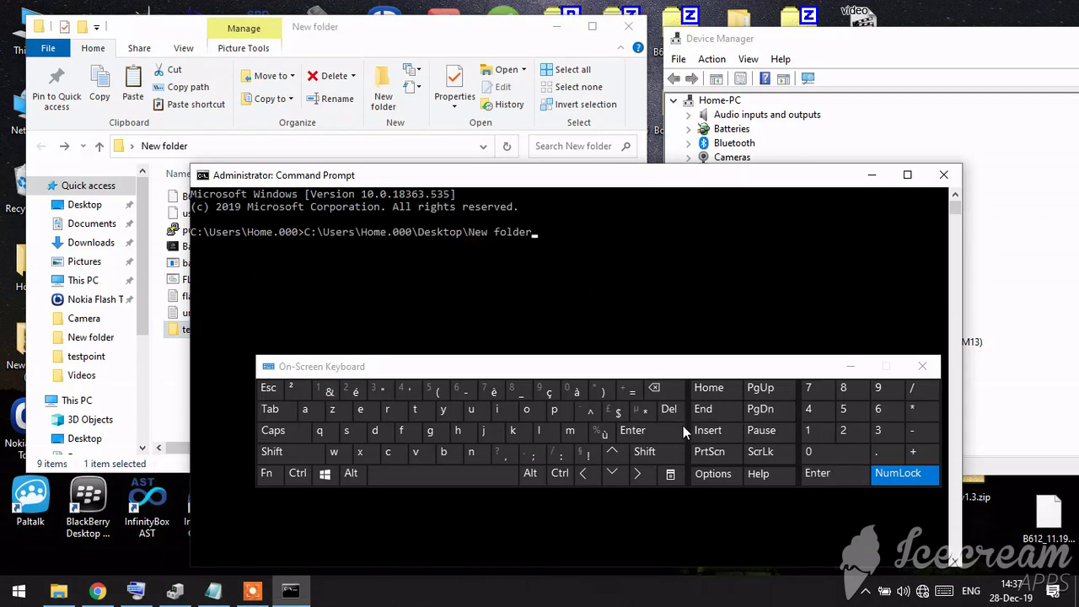
pyautogui.click(640, 430)
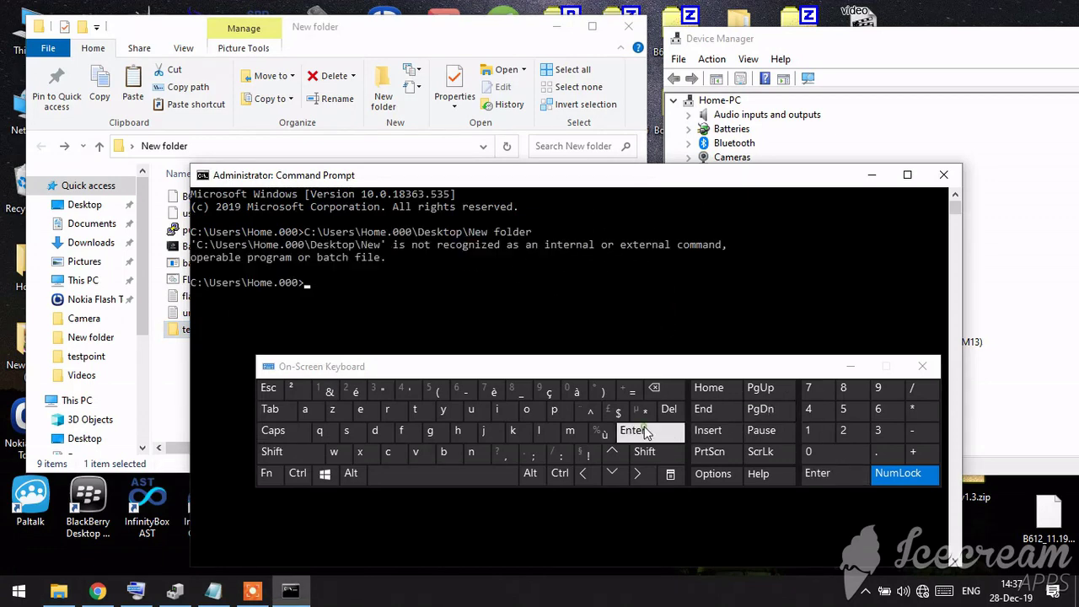
# Change the Command Prompt directory to C:\Users\Home.000\Desktop\New folder with the cd command
pyautogui.write('c')
pyautogui.click(382, 437)
pyautogui.click(451, 476)
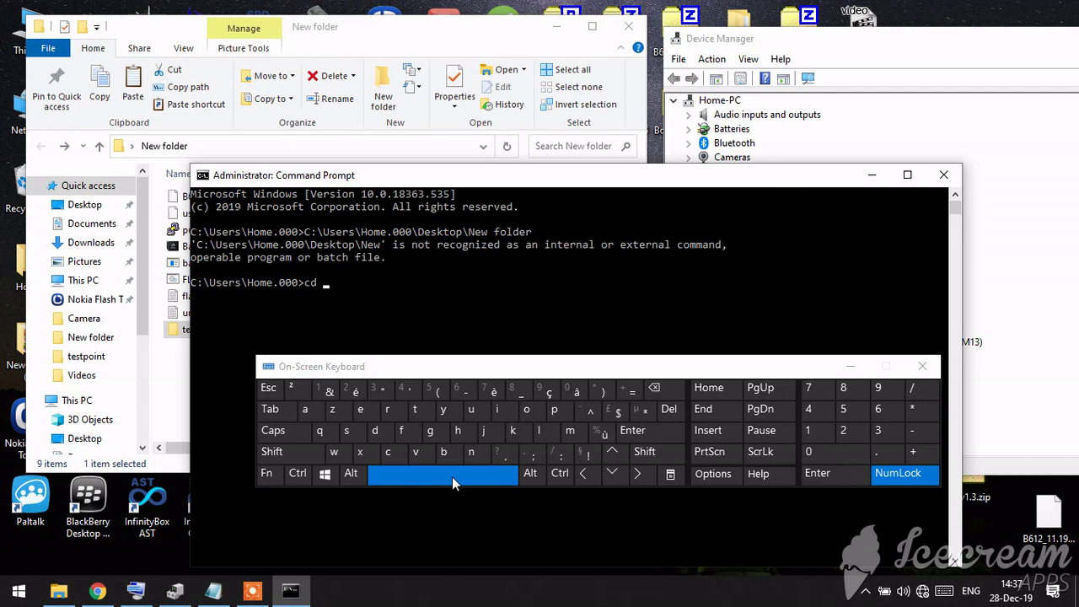
pyautogui.rightClick(494, 309)
pyautogui.click(662, 430)
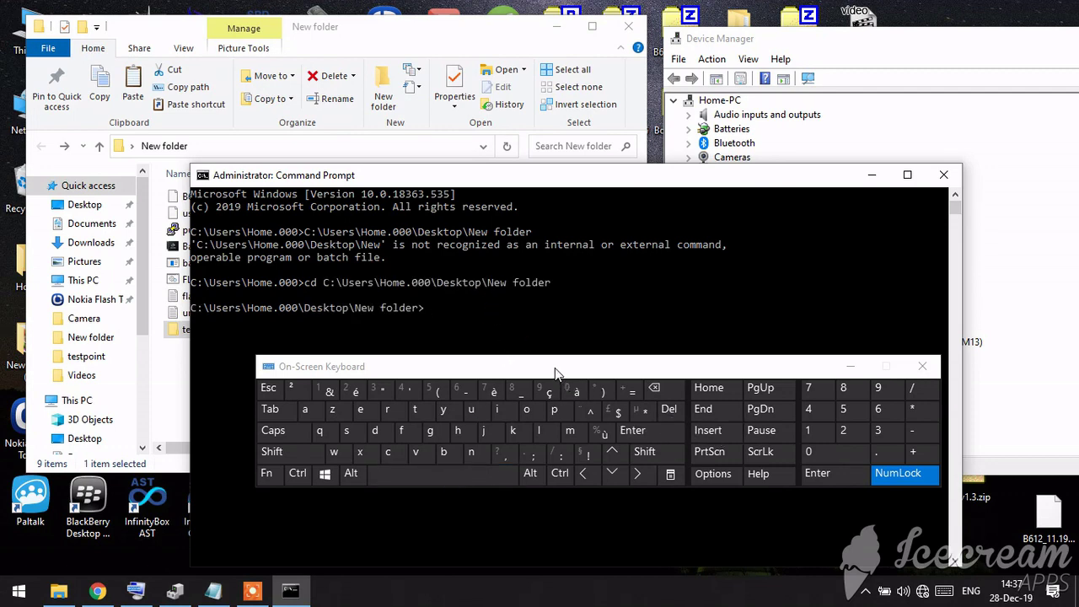
# Bring up flashing.txt and compare its -p port number with the 3G PC UI Interface port in Device Manager
pyautogui.moveTo(555, 368); pyautogui.dragTo(667, 429)
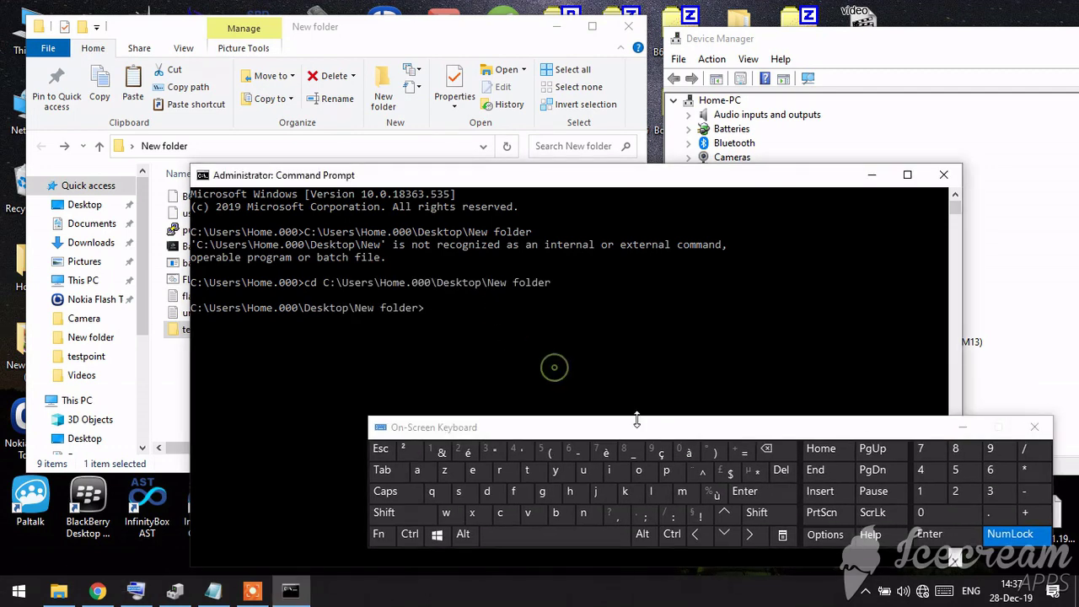
pyautogui.click(212, 592)
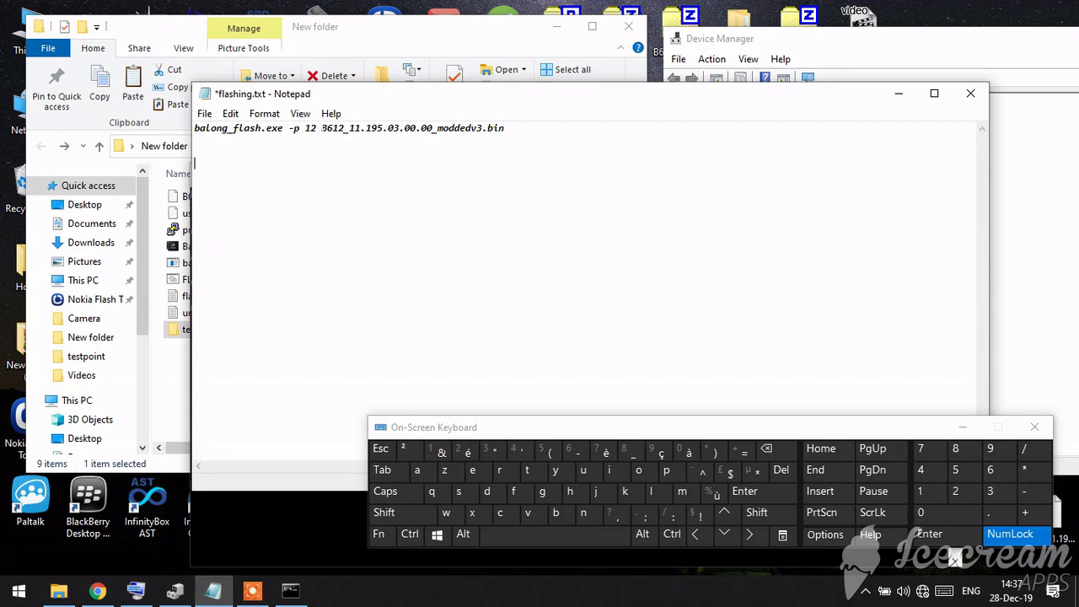
pyautogui.doubleClick(310, 127)
pyautogui.click(782, 52)
pyautogui.click(944, 361)
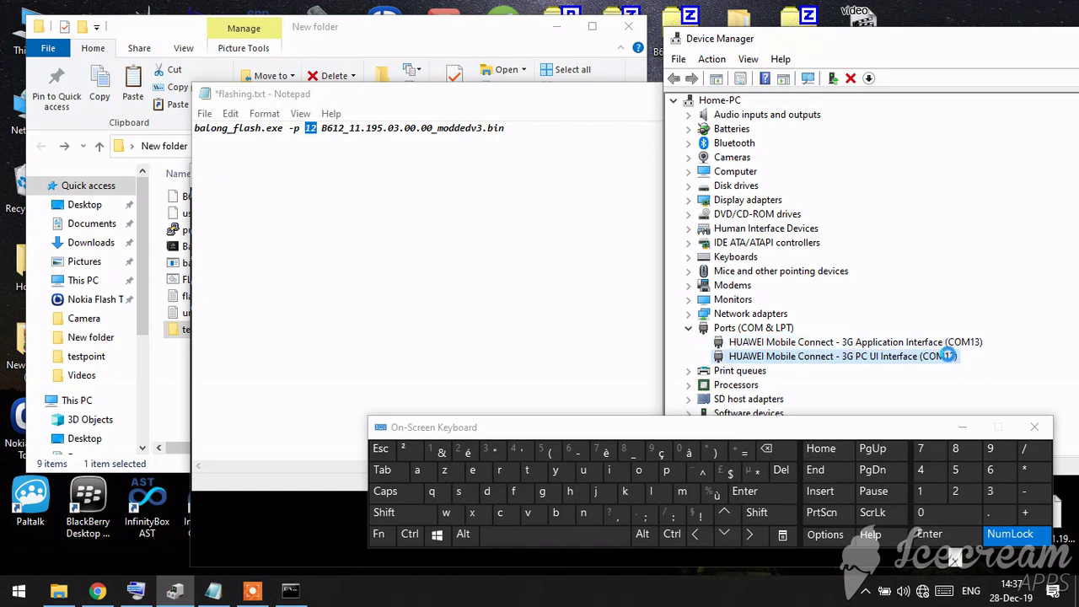
pyautogui.doubleClick(944, 357)
pyautogui.click(294, 343)
pyautogui.click(753, 327)
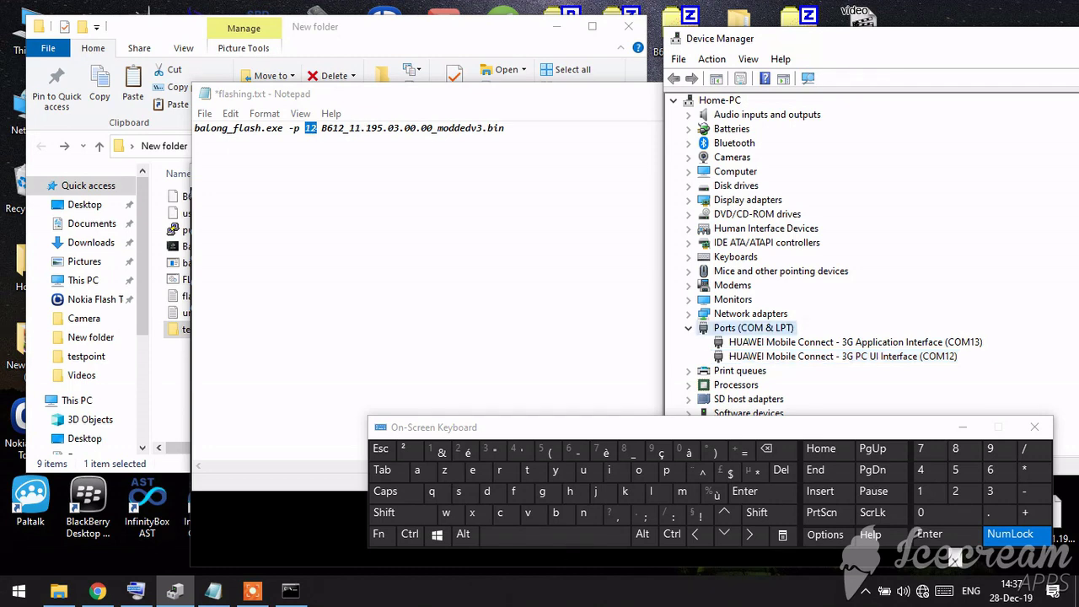
# Re-enter 12 as the -p port number of the balong_flash.exe command in flashing.txt
pyautogui.click(195, 140)
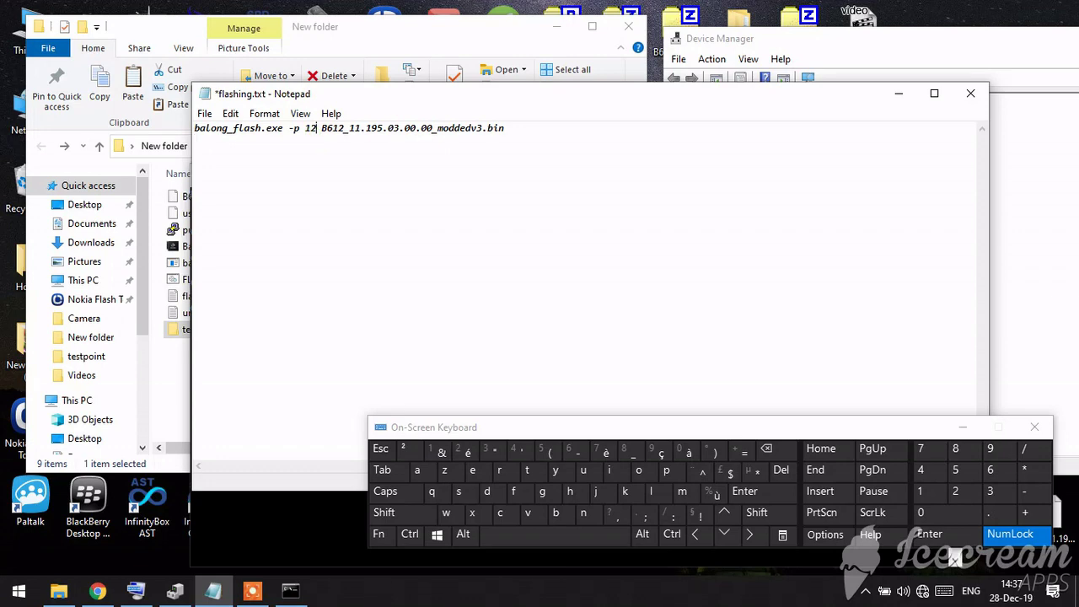
pyautogui.press('BackSpace')
pyautogui.press('BackSpace')
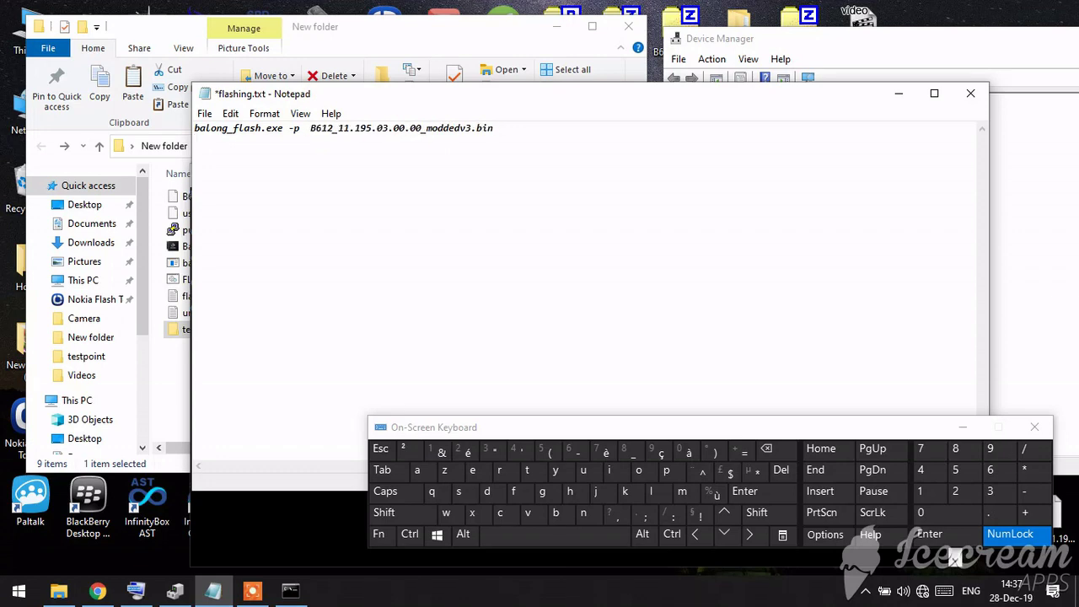
pyautogui.write('12')
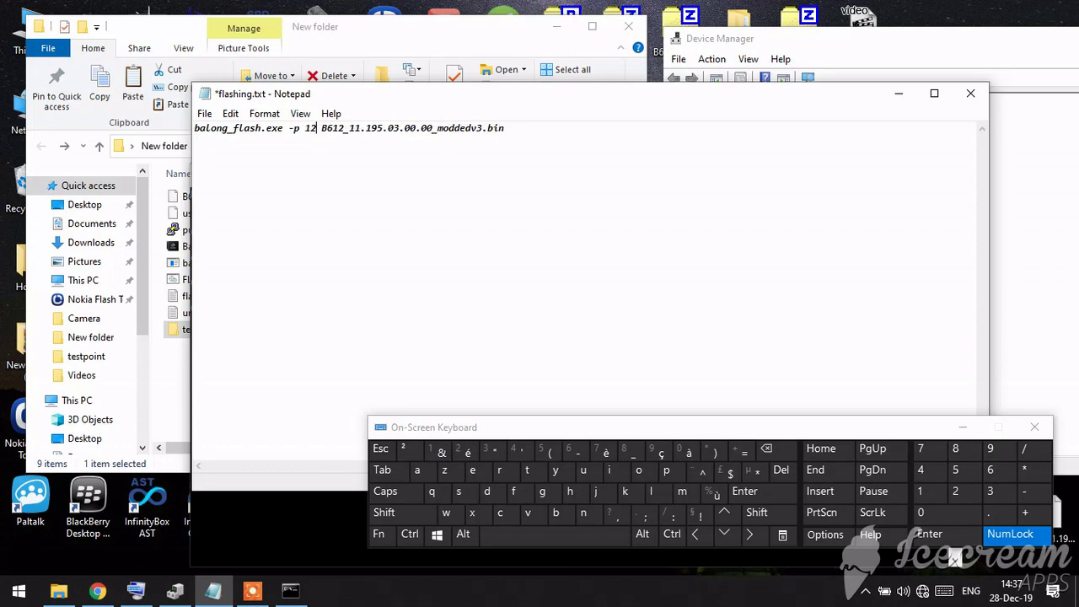
# Copy the command balong_flash.exe -p 12 B612_11.195.03.00.00_moddedv3.bin from flashing.txt and run it in Command Prompt
pyautogui.moveTo(516, 129); pyautogui.dragTo(194, 128)
pyautogui.rightClick(227, 126)
pyautogui.click(302, 176)
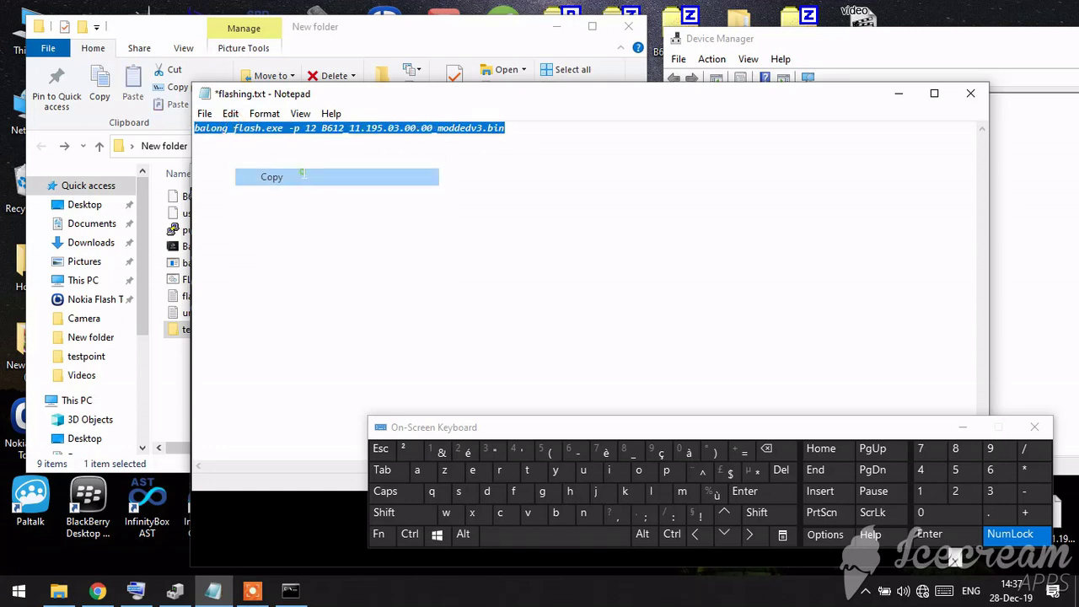
pyautogui.click(290, 590)
pyautogui.rightClick(502, 340)
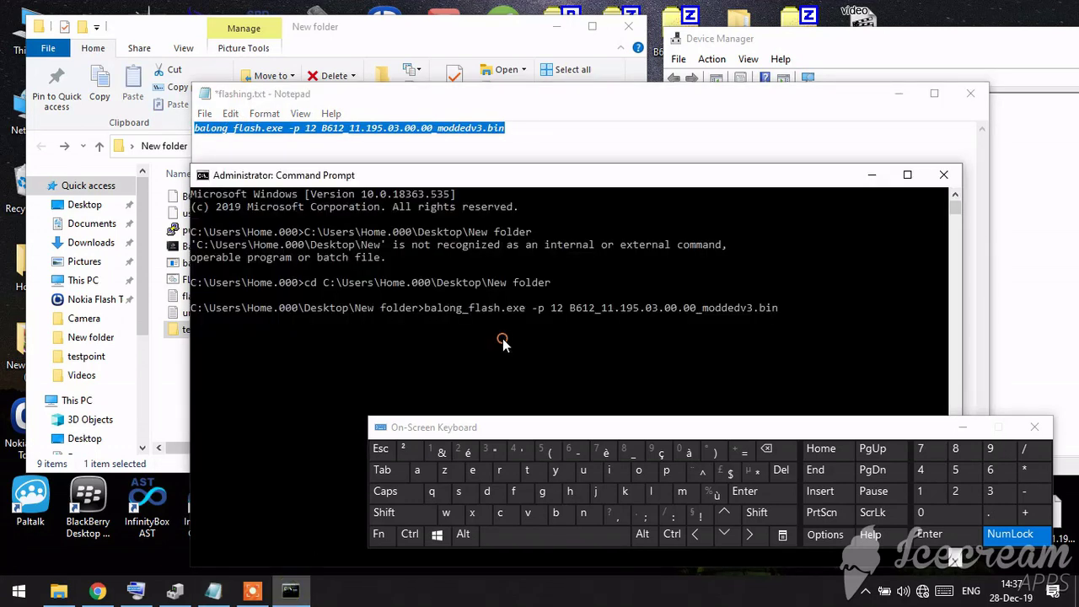
pyautogui.press('Return')
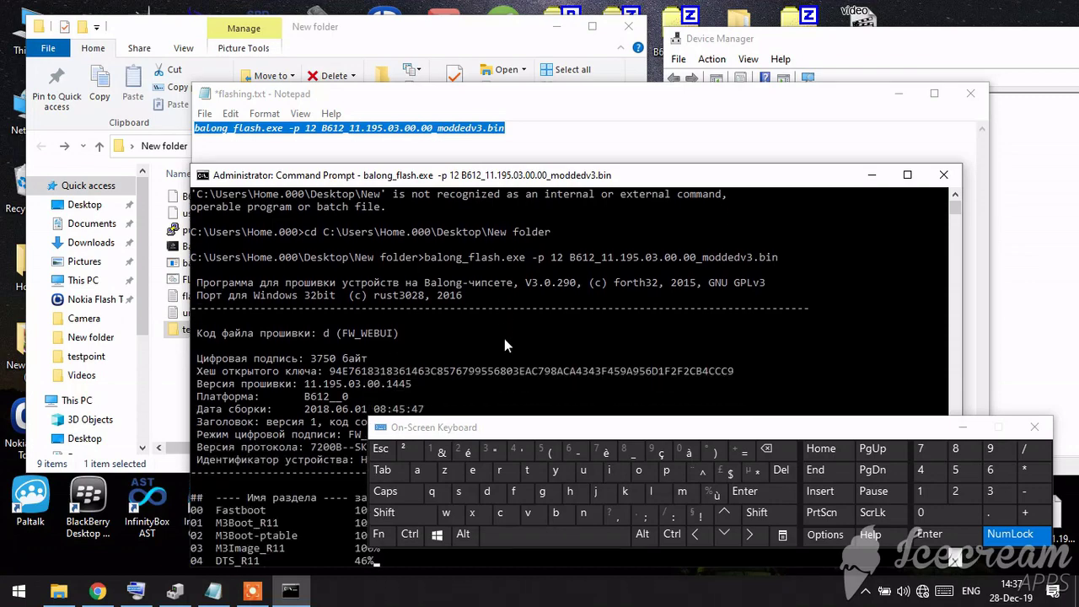
# Move the On-Screen Keyboard and Command Prompt windows up to watch the flashing progress
pyautogui.moveTo(523, 427); pyautogui.dragTo(524, 4)
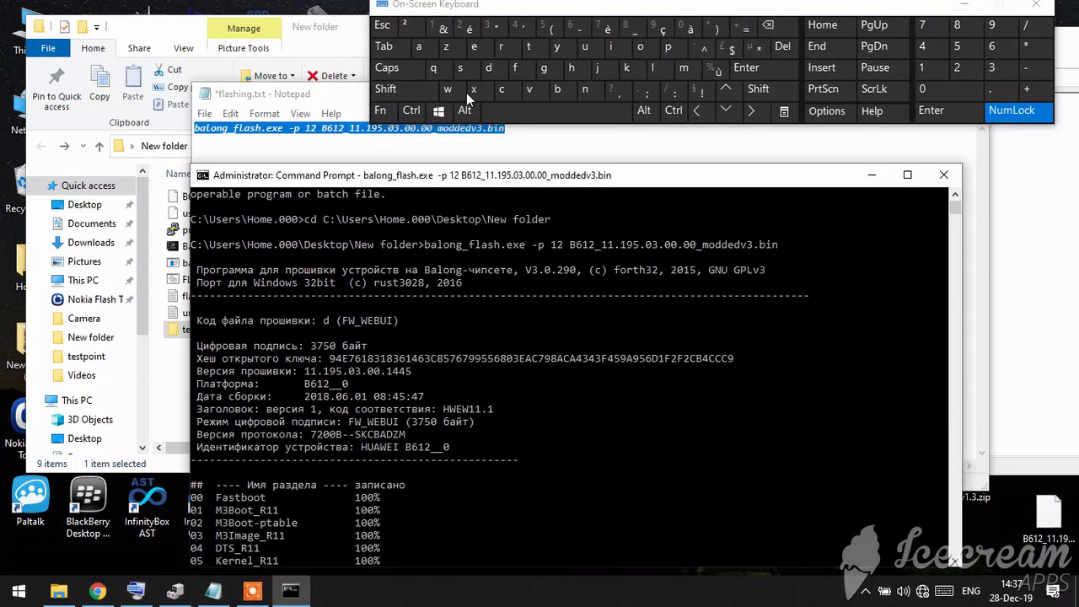
pyautogui.moveTo(476, 182); pyautogui.dragTo(471, 142)
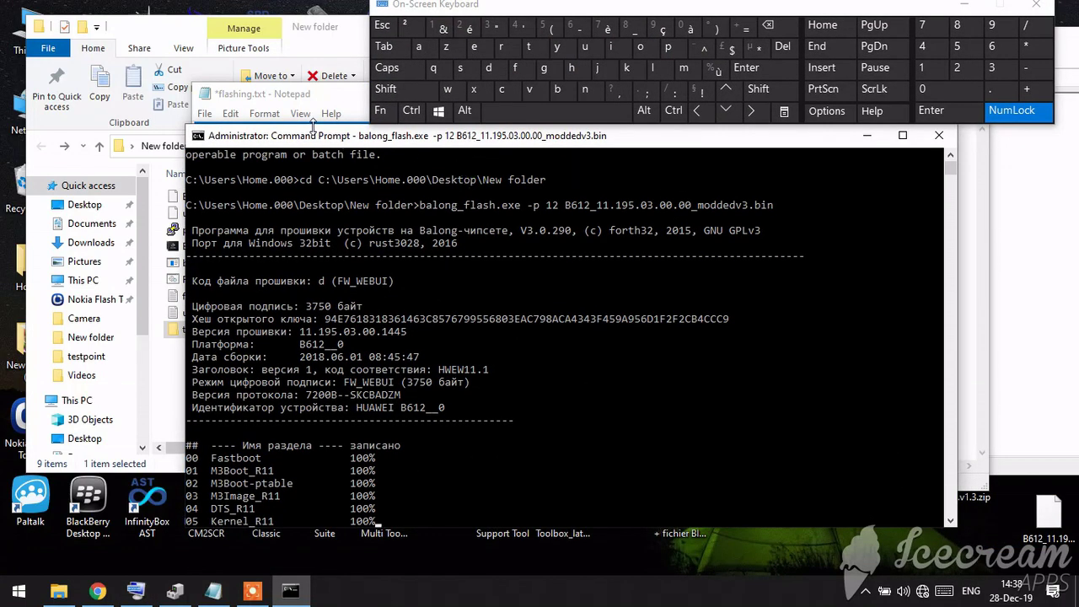
pyautogui.moveTo(300, 141); pyautogui.dragTo(284, 84)
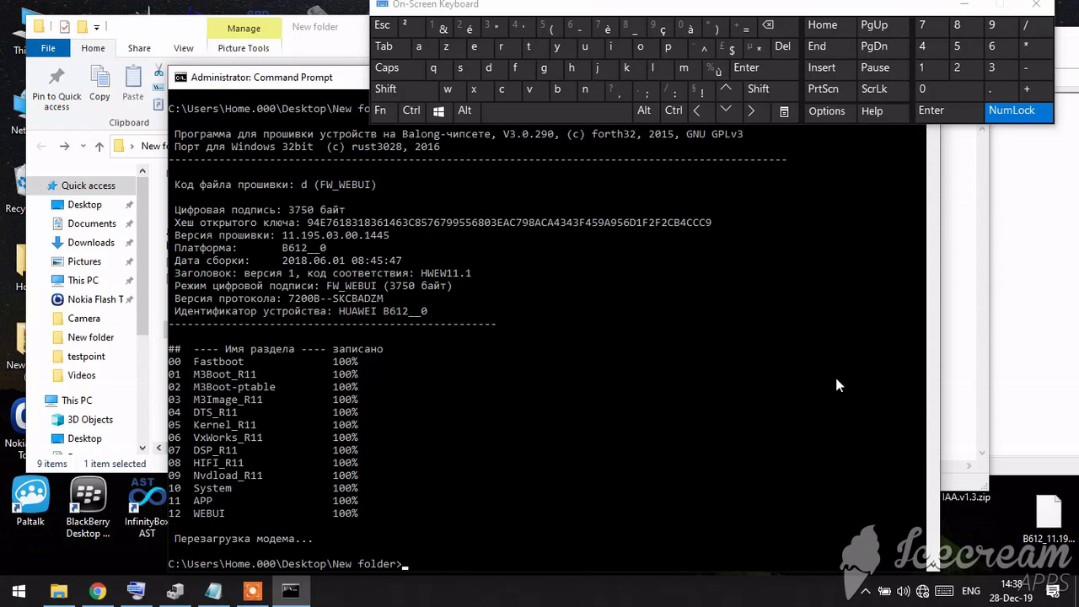
# Write the line "now remove usb cable and power cable" below the balong_flash.exe command in flashing.txt, using the On-Screen Keyboard
pyautogui.click(956, 378)
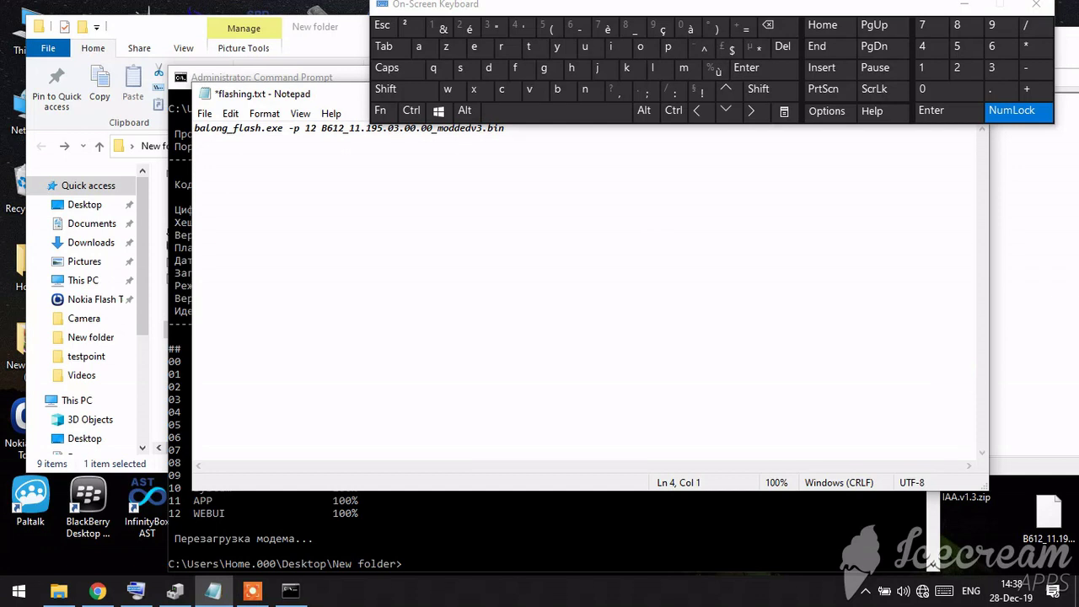
pyautogui.click(595, 89)
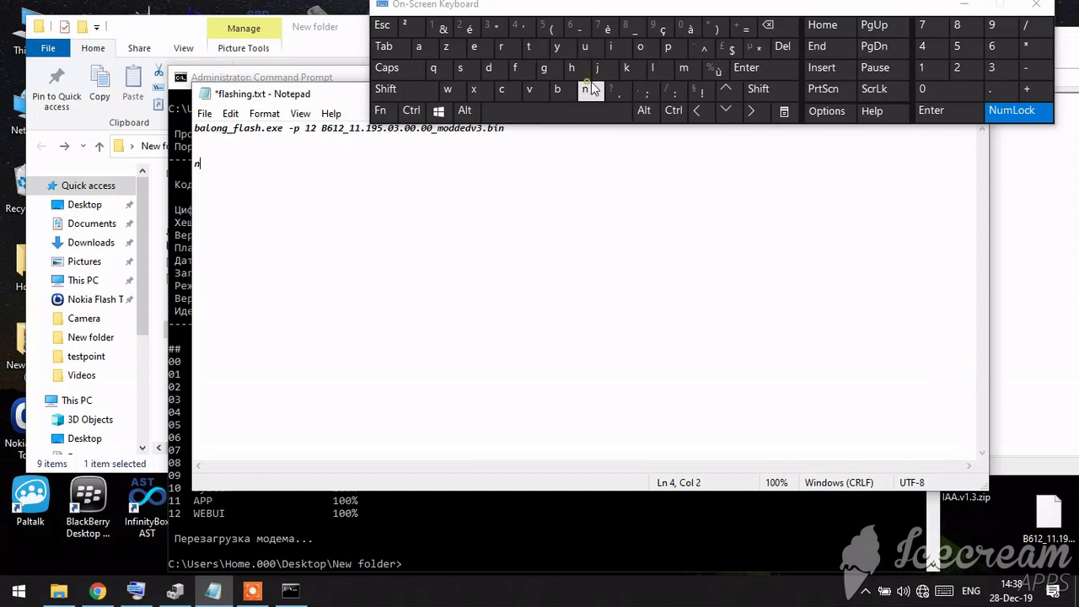
pyautogui.click(640, 46)
pyautogui.click(449, 90)
pyautogui.moveTo(277, 95); pyautogui.dragTo(425, 232)
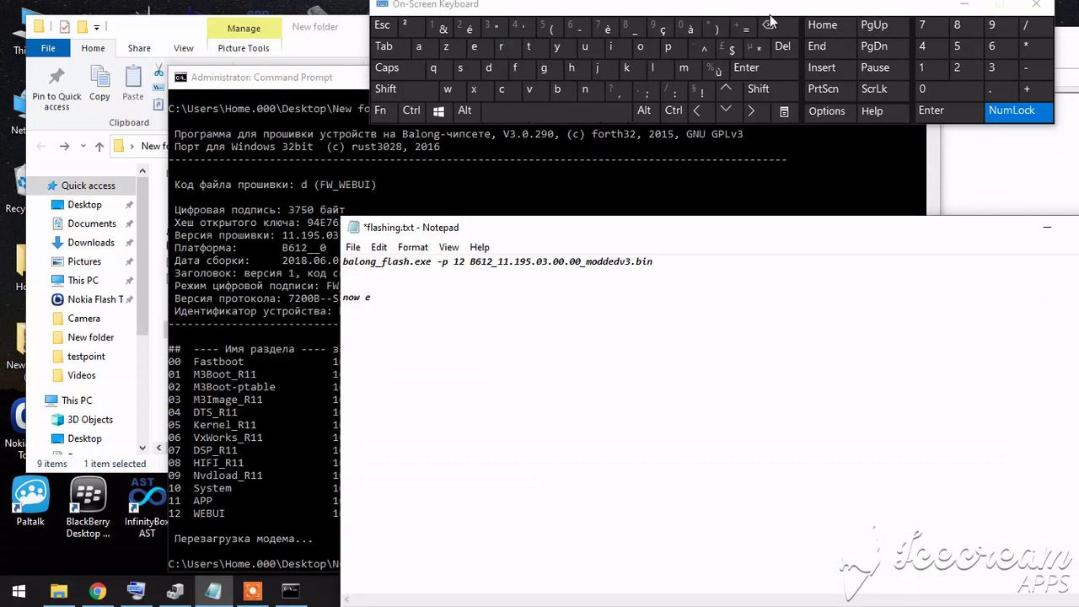
pyautogui.click(502, 51)
pyautogui.click(474, 48)
pyautogui.click(684, 68)
pyautogui.click(646, 49)
pyautogui.click(529, 89)
pyautogui.click(474, 47)
pyautogui.click(563, 112)
pyautogui.click(584, 47)
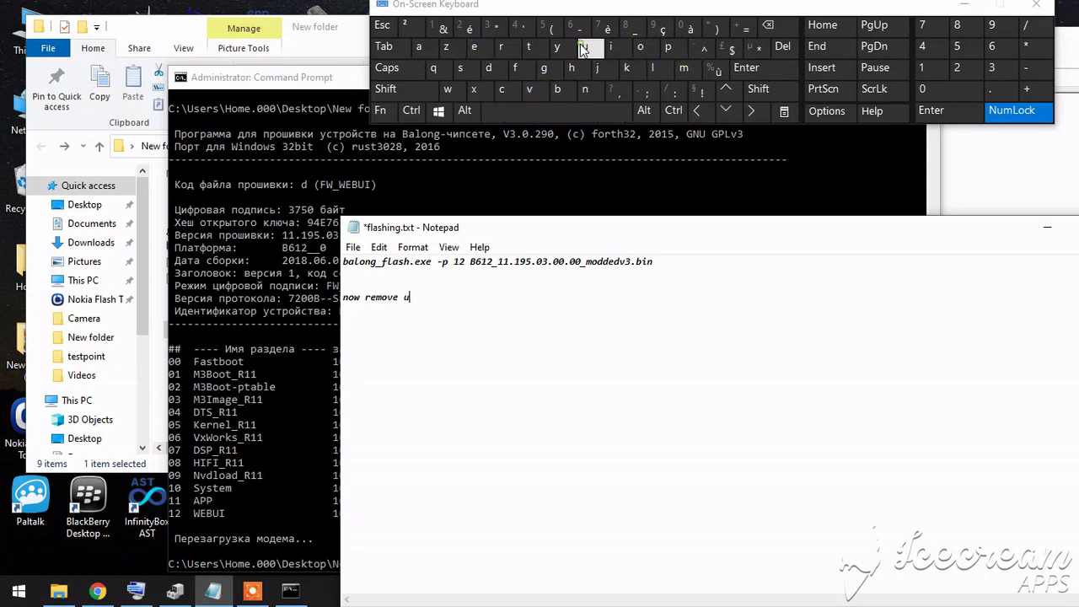
pyautogui.click(460, 68)
pyautogui.click(557, 88)
pyautogui.click(550, 109)
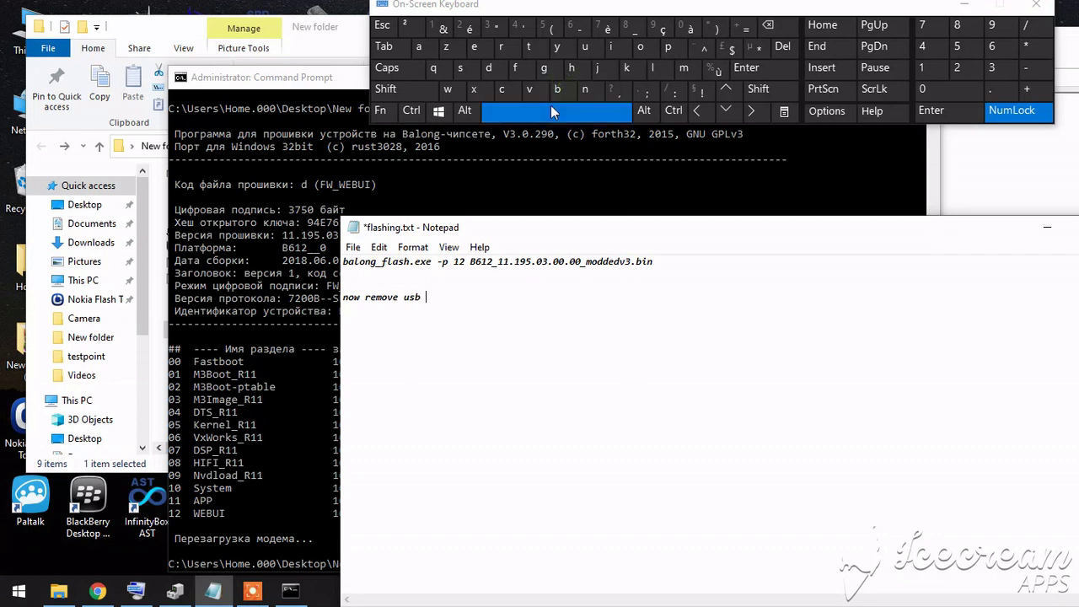
pyautogui.click(501, 88)
pyautogui.click(430, 48)
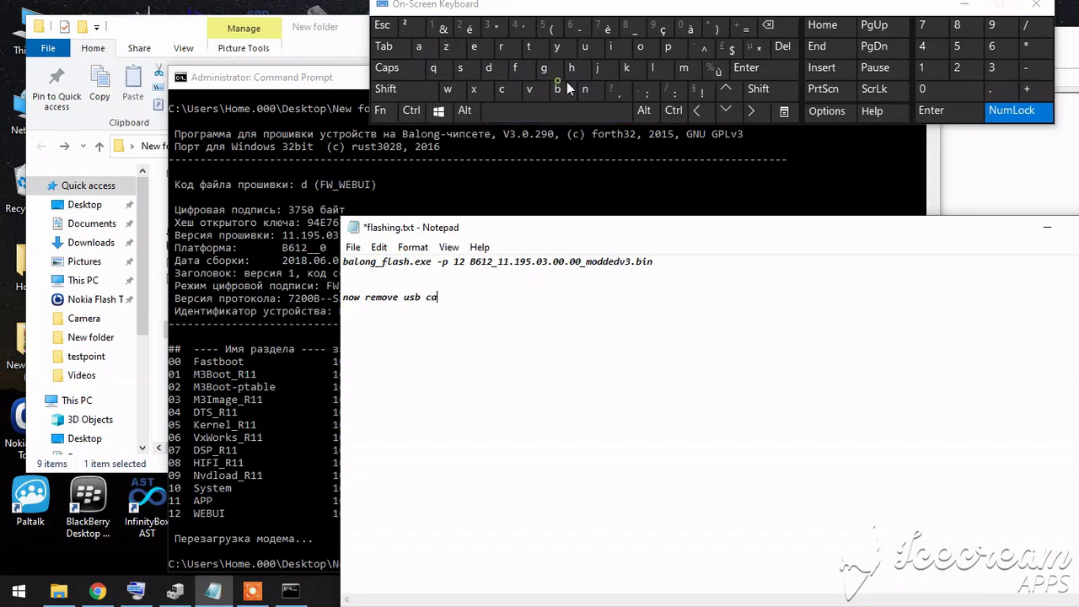
pyautogui.click(563, 84)
pyautogui.click(652, 67)
pyautogui.click(477, 48)
pyautogui.click(560, 113)
pyautogui.click(418, 48)
pyautogui.click(585, 89)
pyautogui.click(488, 67)
pyautogui.click(508, 108)
pyautogui.click(670, 48)
pyautogui.click(641, 47)
pyautogui.click(447, 88)
pyautogui.click(477, 48)
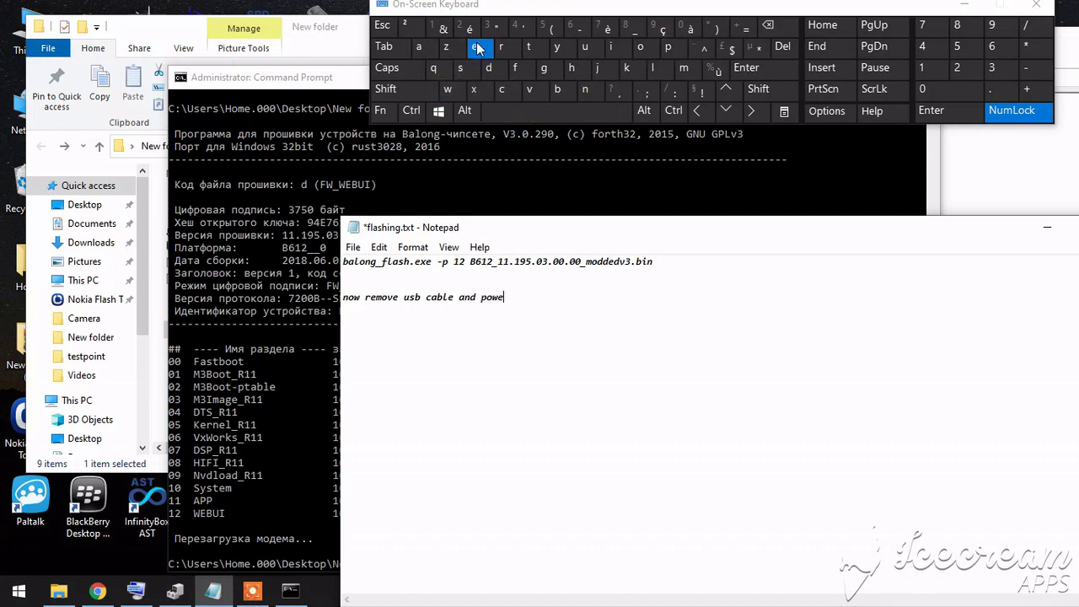
pyautogui.click(500, 48)
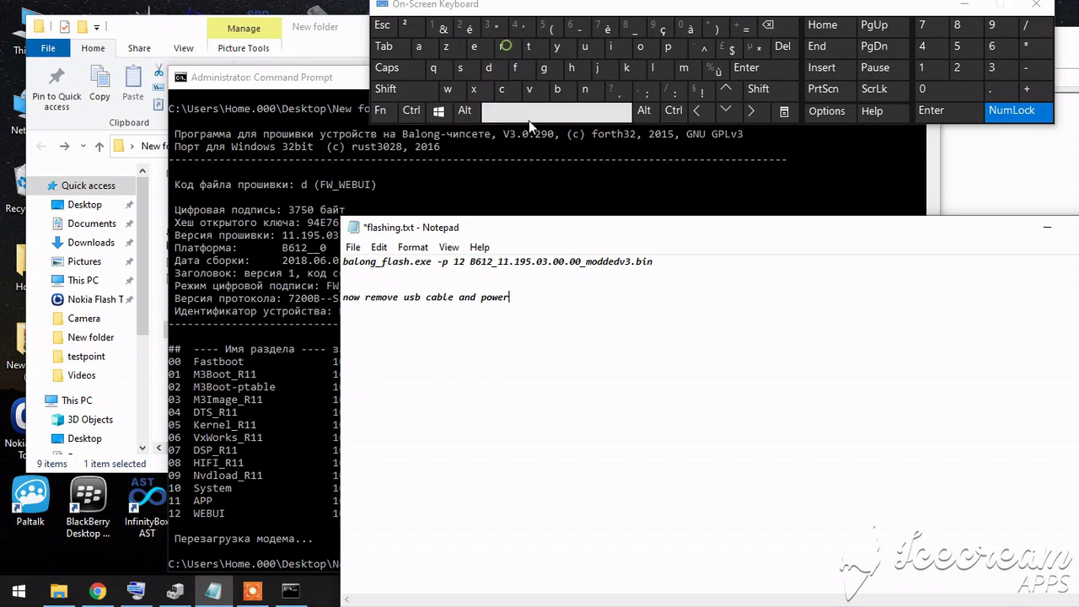
pyautogui.click(418, 47)
pyautogui.click(557, 89)
pyautogui.click(651, 70)
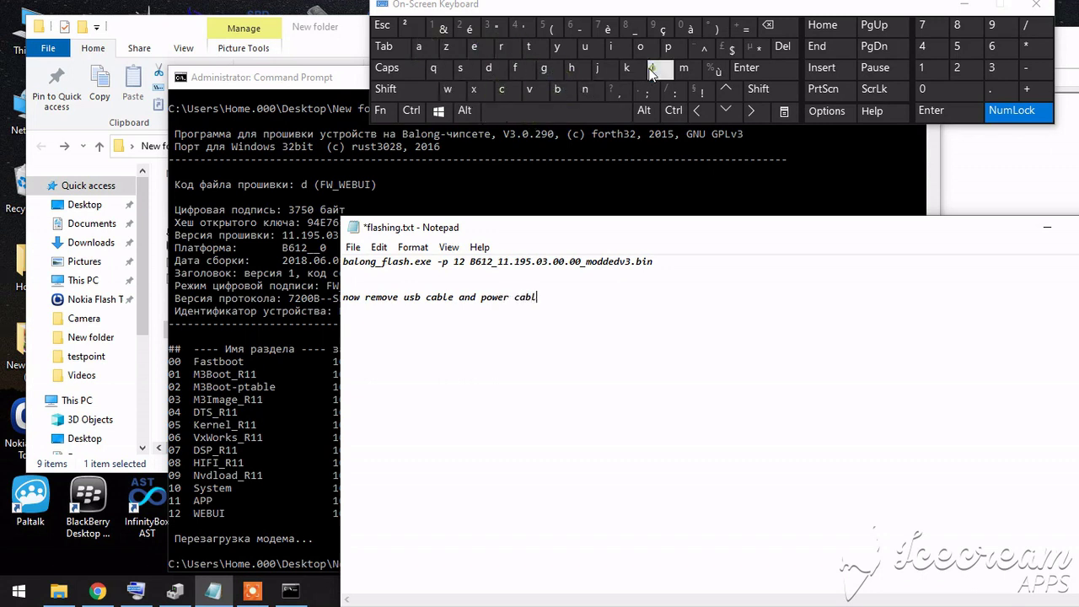
pyautogui.click(476, 48)
# Add the line "insert power charge" under the cable removal note in flashing.txt
pyautogui.click(614, 49)
pyautogui.click(584, 88)
pyautogui.click(474, 46)
pyautogui.click(501, 46)
pyautogui.click(529, 46)
pyautogui.click(560, 112)
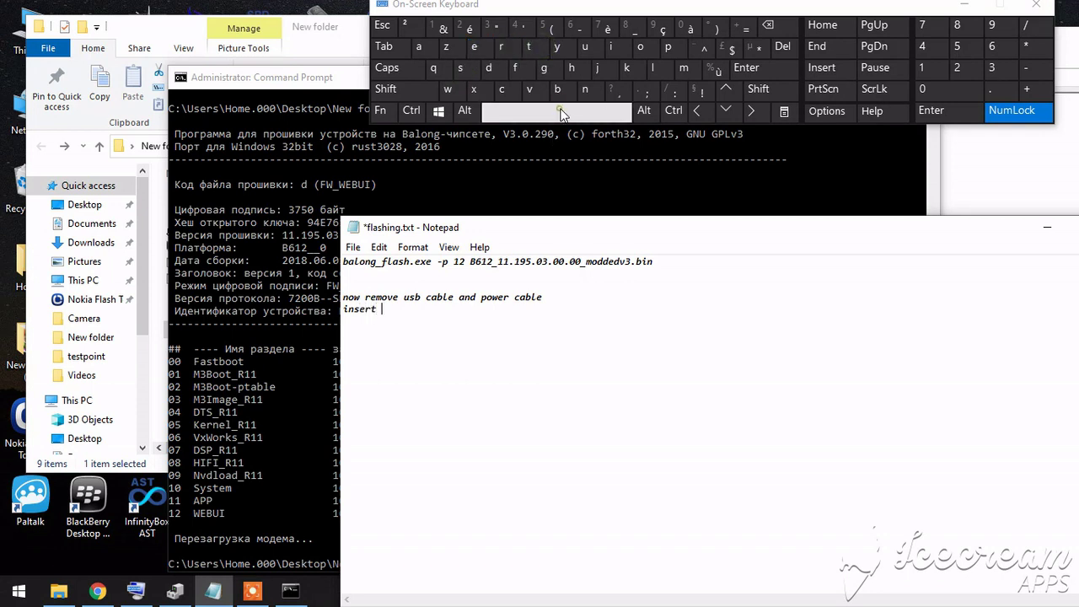
pyautogui.click(640, 46)
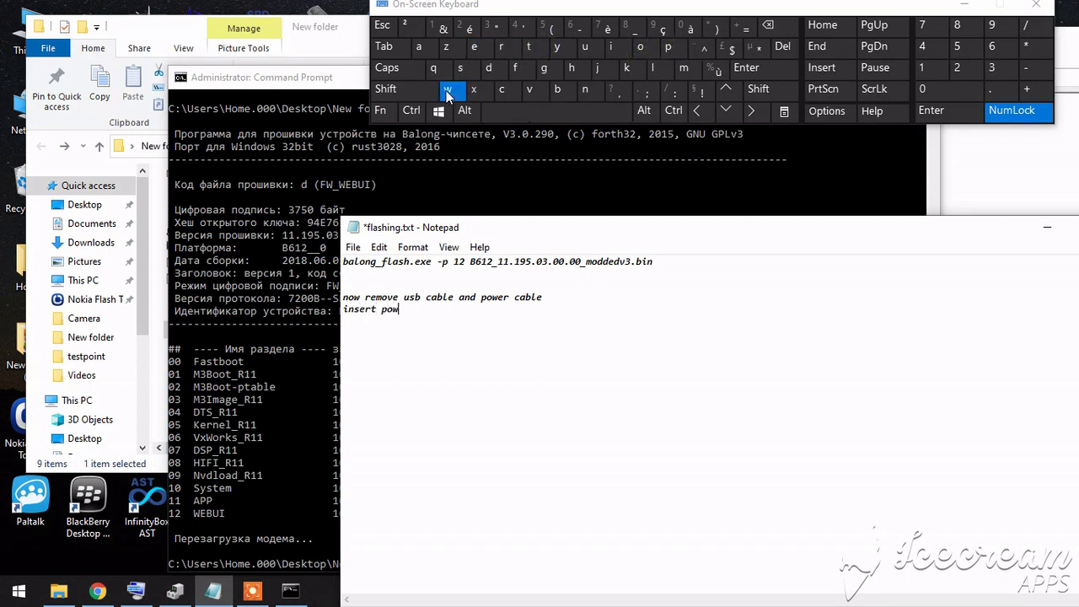
pyautogui.click(447, 88)
pyautogui.click(474, 46)
pyautogui.click(499, 47)
pyautogui.click(501, 113)
pyautogui.click(571, 68)
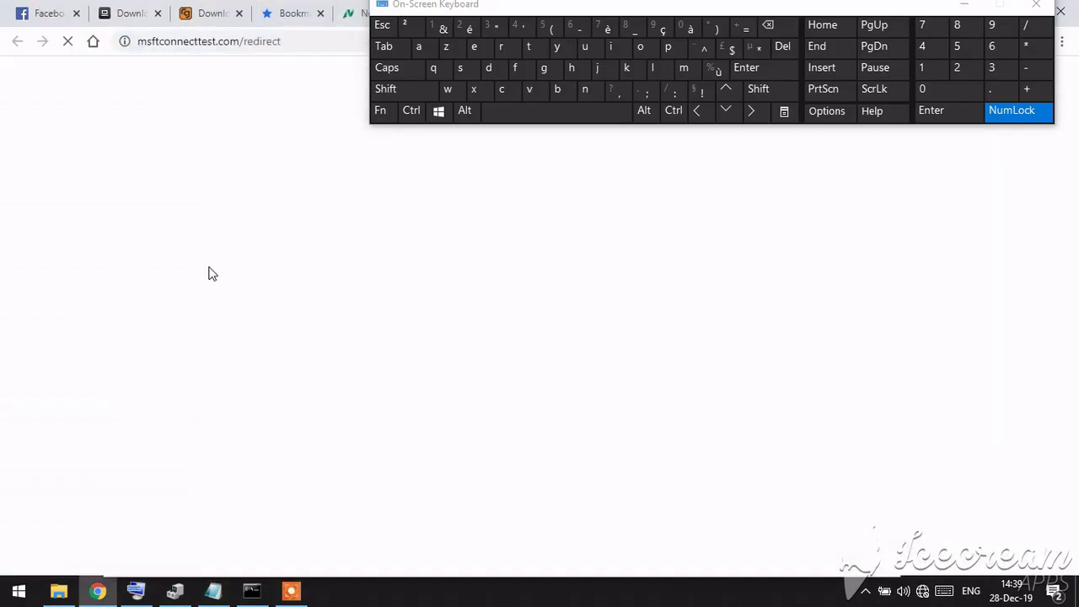
pyautogui.moveTo(913, 10); pyautogui.dragTo(911, 146)
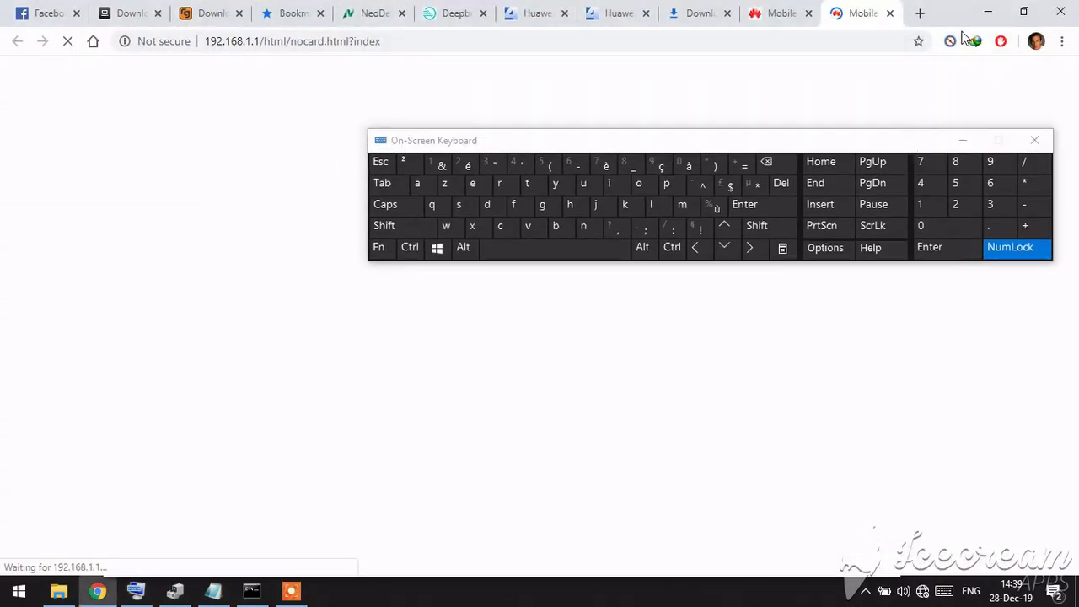
pyautogui.click(215, 591)
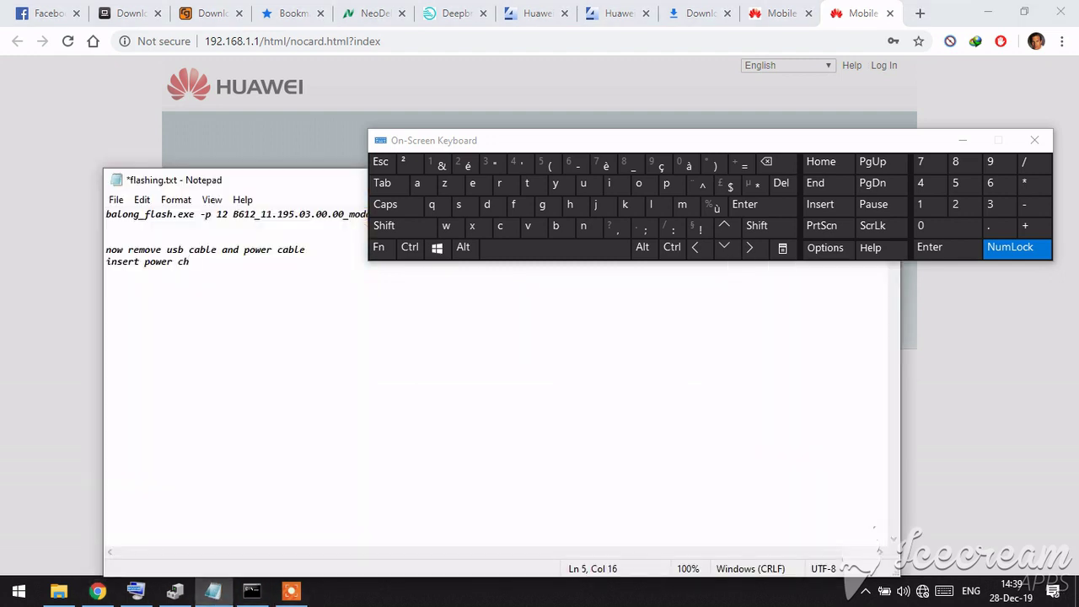
pyautogui.click(421, 186)
pyautogui.click(499, 183)
pyautogui.click(544, 205)
pyautogui.click(472, 184)
# Add the line "now modem is connected" to flashing.txt, separated from the power note by a blank line
pyautogui.click(788, 206)
pyautogui.click(788, 206)
pyautogui.click(582, 226)
pyautogui.click(447, 226)
pyautogui.click(523, 252)
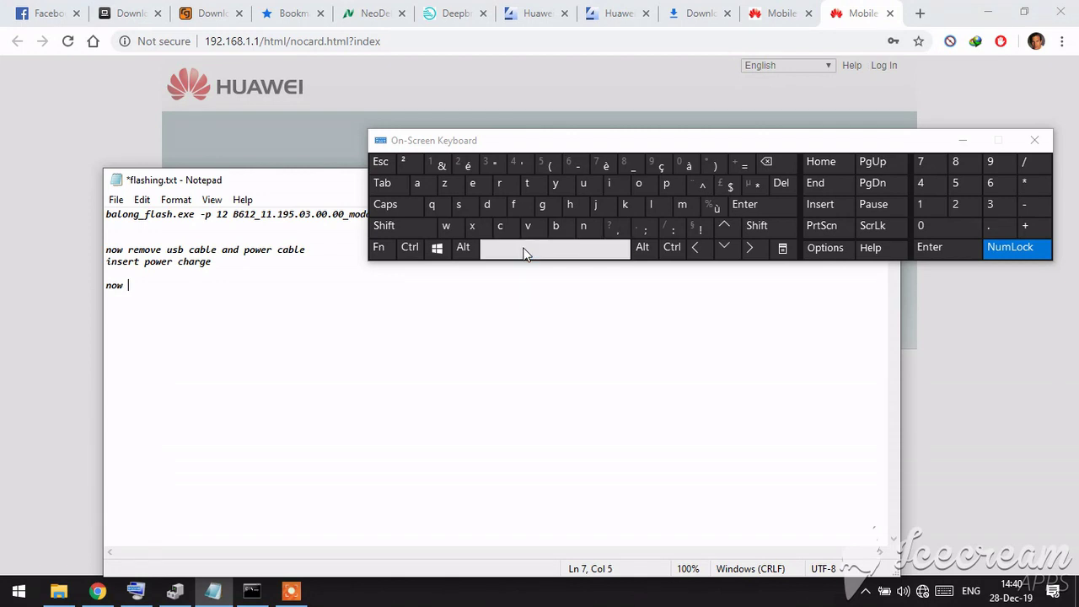
pyautogui.click(679, 211)
pyautogui.click(578, 248)
pyautogui.click(608, 186)
pyautogui.click(460, 205)
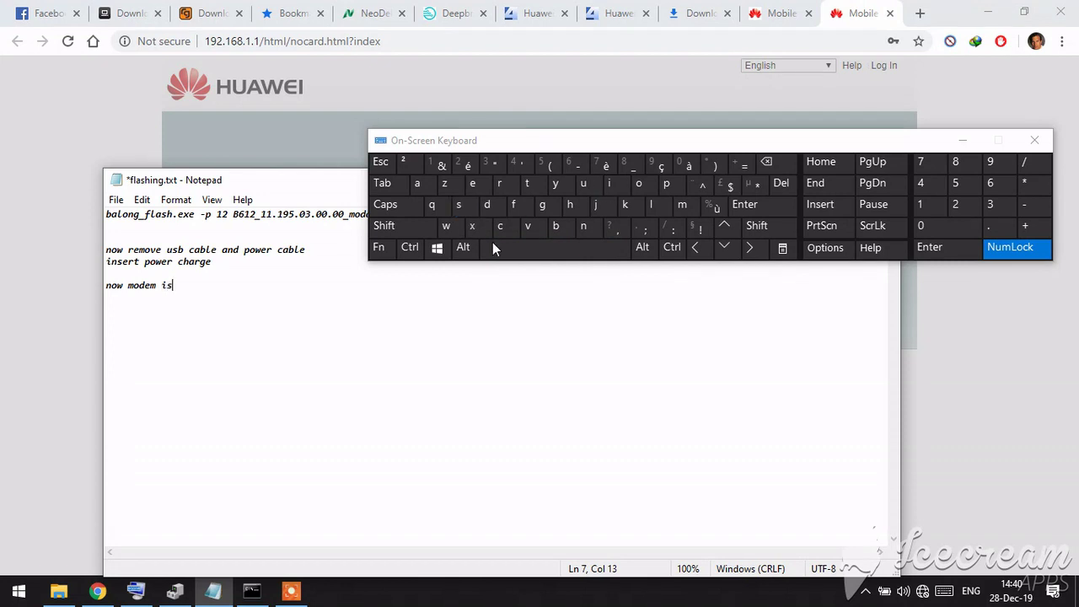
pyautogui.click(494, 247)
pyautogui.click(500, 226)
pyautogui.click(638, 182)
pyautogui.click(583, 226)
pyautogui.click(583, 226)
pyautogui.click(472, 183)
pyautogui.click(499, 224)
pyautogui.click(482, 184)
pyautogui.moveTo(540, 150); pyautogui.dragTo(540, 72)
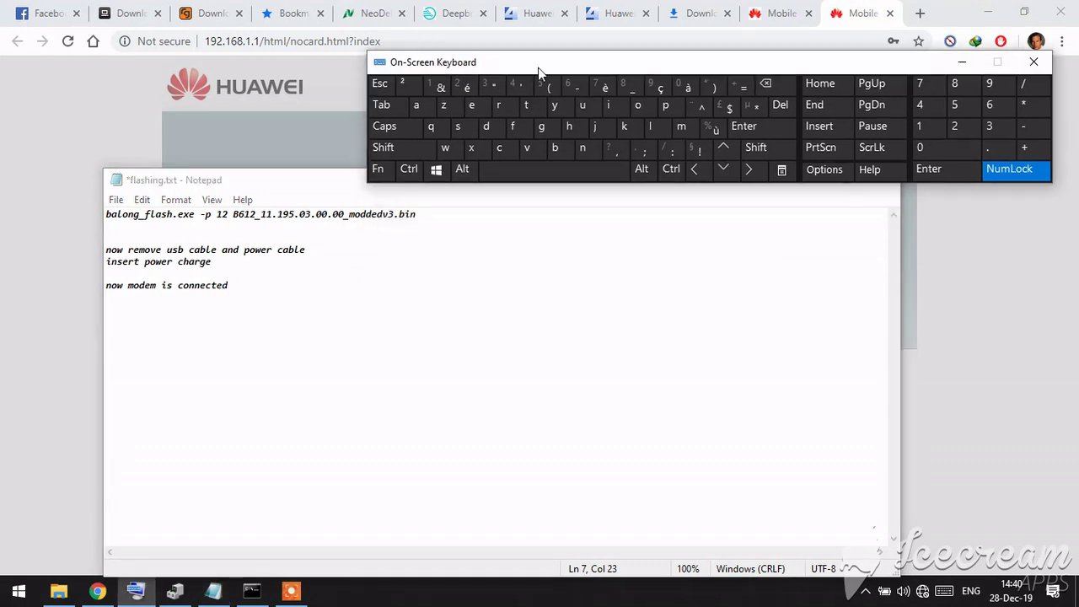
pyautogui.moveTo(230, 285); pyautogui.dragTo(93, 285)
pyautogui.click(230, 285)
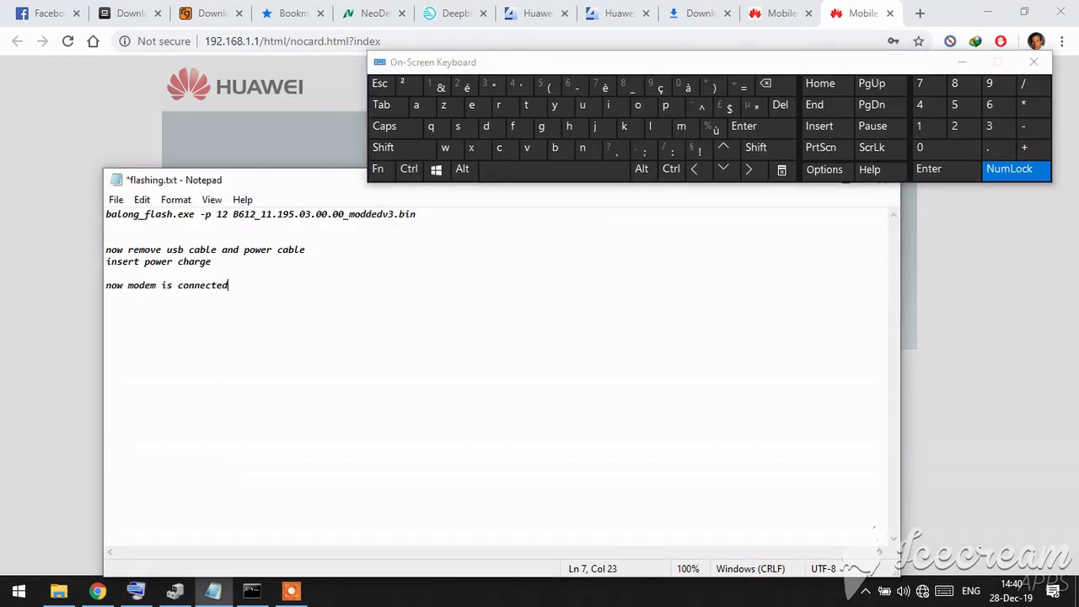
# Switch to Chrome and close the duplicate tab of the Huawei router page
pyautogui.click(843, 10)
pyautogui.moveTo(847, 166); pyautogui.dragTo(786, 86)
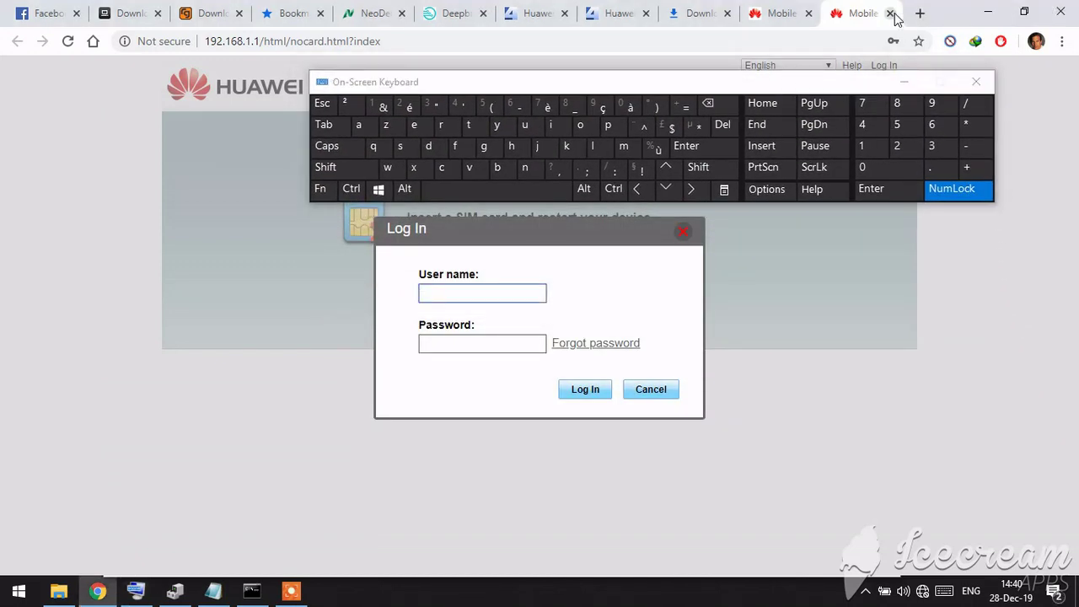
pyautogui.click(889, 13)
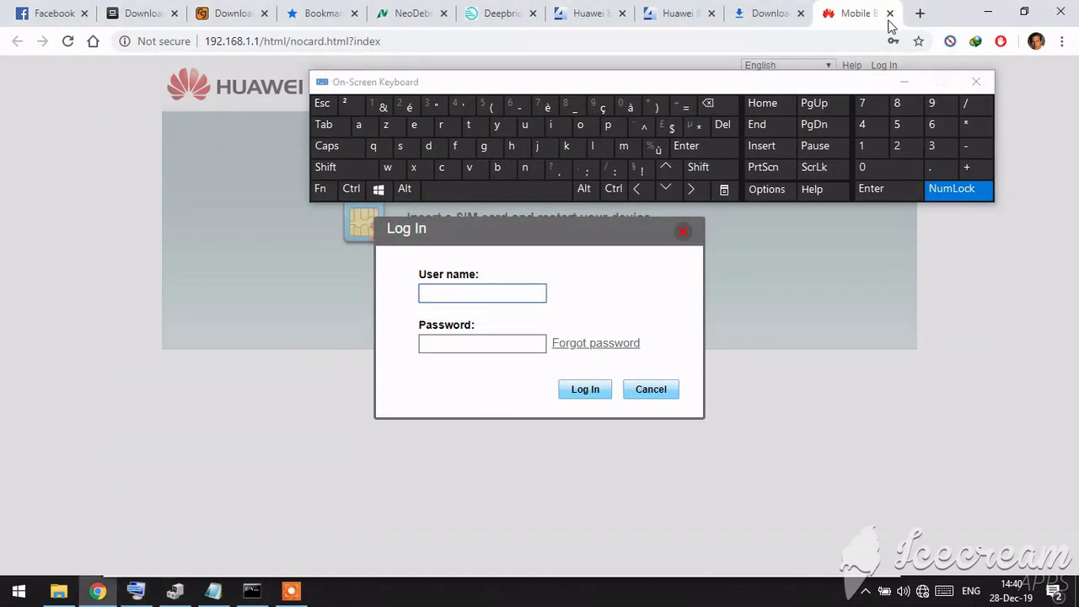
pyautogui.click(889, 15)
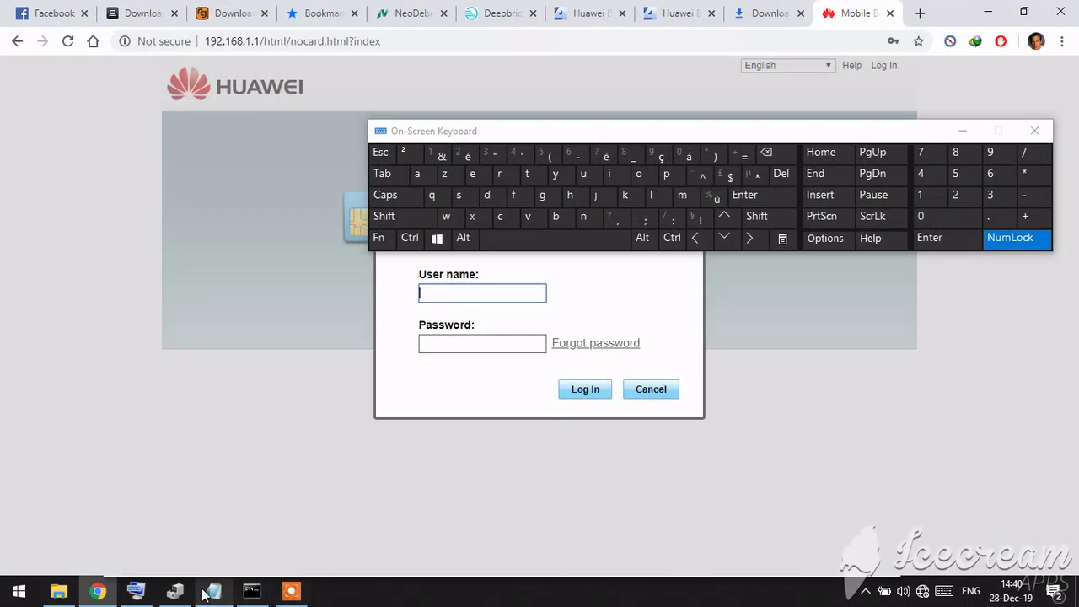
# Return to flashing.txt and add the line "to unlock go to putty" after two blank lines at the end
pyautogui.click(206, 593)
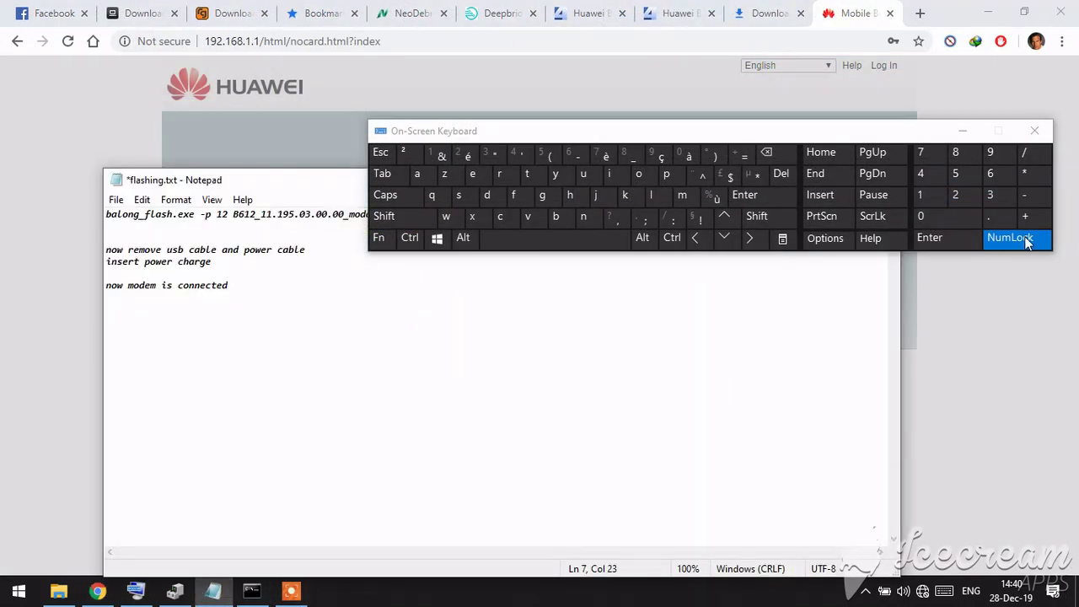
pyautogui.click(745, 195)
pyautogui.click(751, 199)
pyautogui.click(751, 199)
pyautogui.click(527, 173)
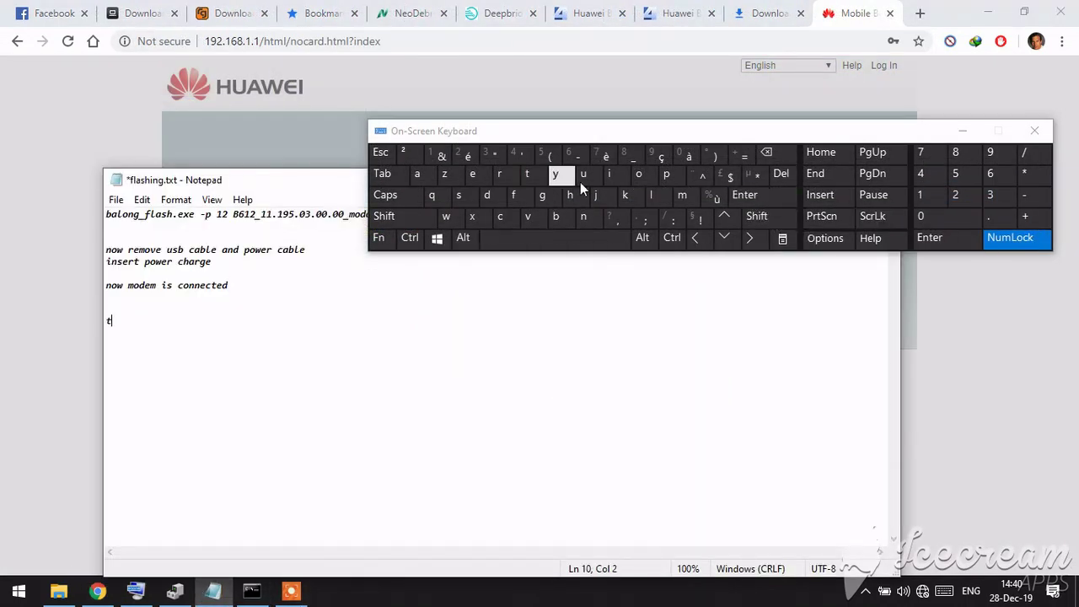
pyautogui.click(571, 240)
pyautogui.click(582, 174)
pyautogui.click(584, 216)
pyautogui.click(654, 194)
pyautogui.write('o unlo')
pyautogui.click(499, 216)
pyautogui.click(624, 195)
pyautogui.click(646, 181)
pyautogui.click(548, 241)
pyautogui.click(527, 174)
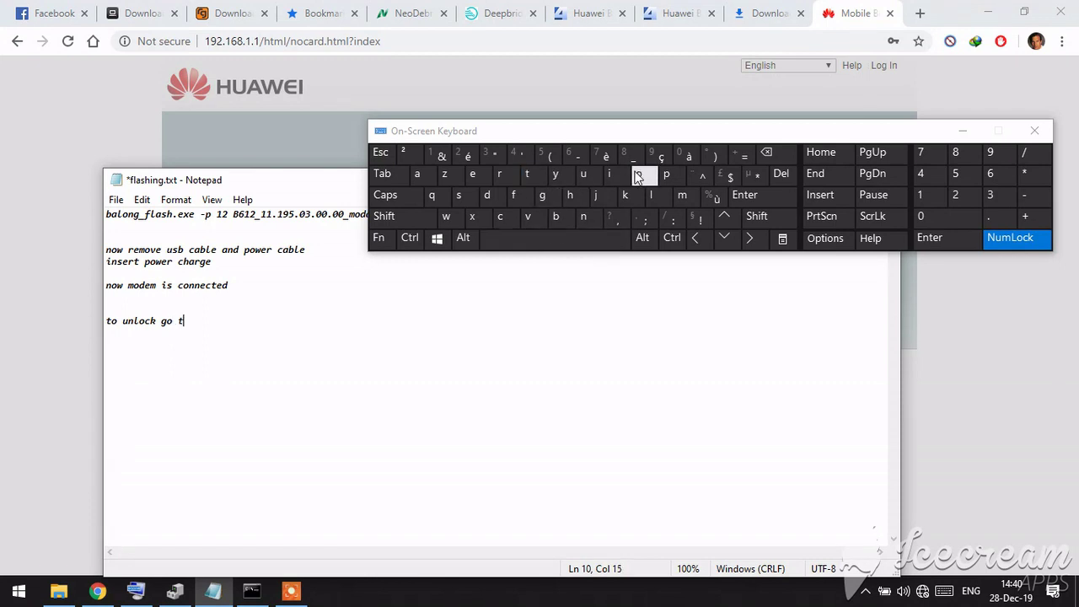
pyautogui.click(639, 175)
pyautogui.click(539, 242)
pyautogui.click(667, 174)
pyautogui.click(589, 177)
pyautogui.click(531, 175)
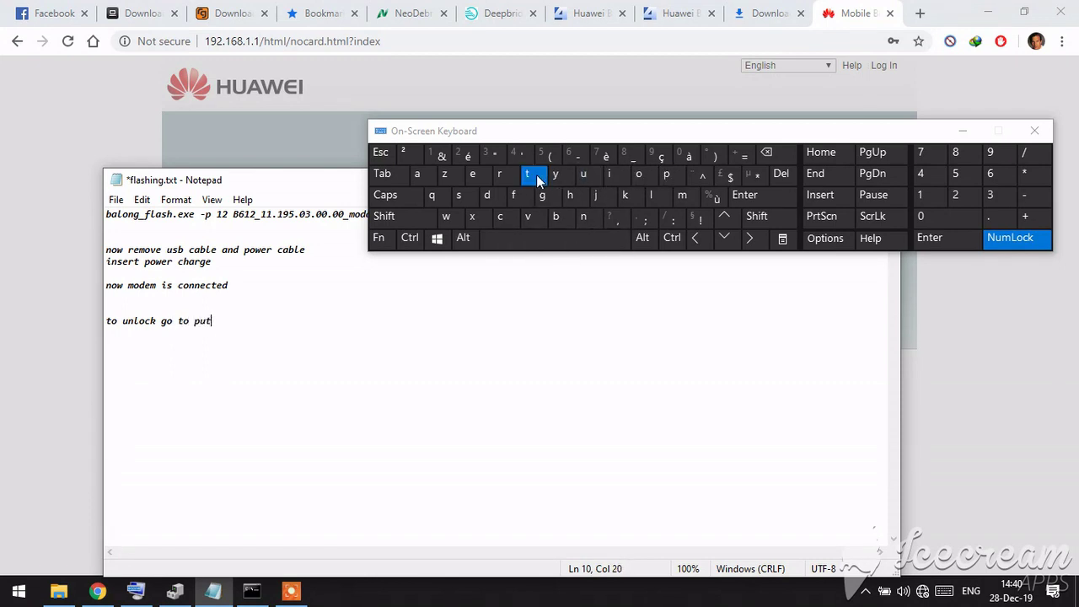
pyautogui.click(538, 175)
pyautogui.click(557, 175)
# Run putty.exe from New folder as administrator and move the On-Screen Keyboard clear of the PuTTY Configuration window
pyautogui.click(58, 591)
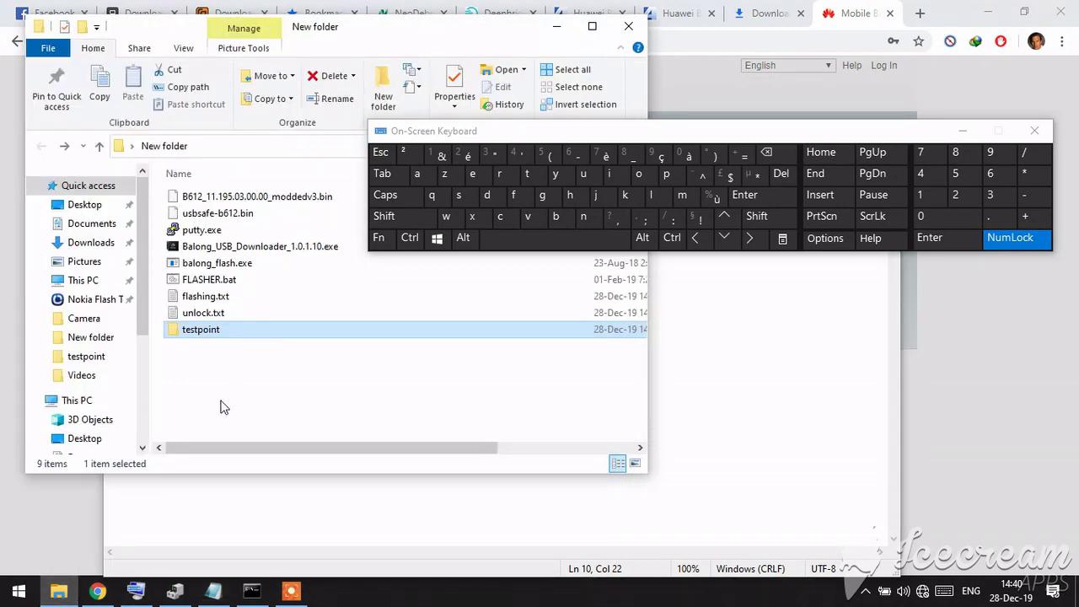
pyautogui.rightClick(210, 230)
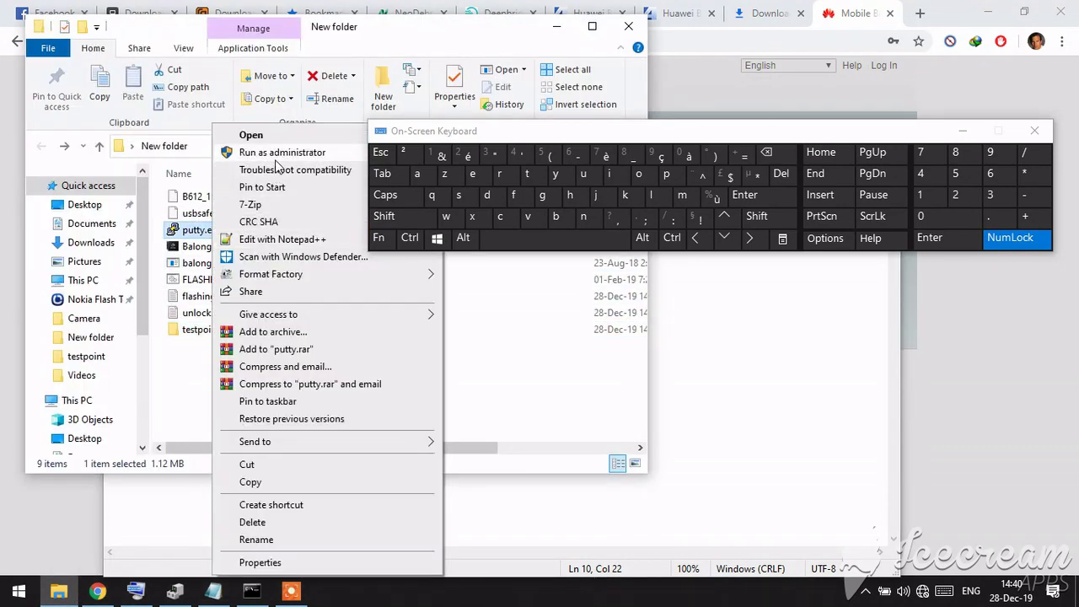
pyautogui.click(278, 152)
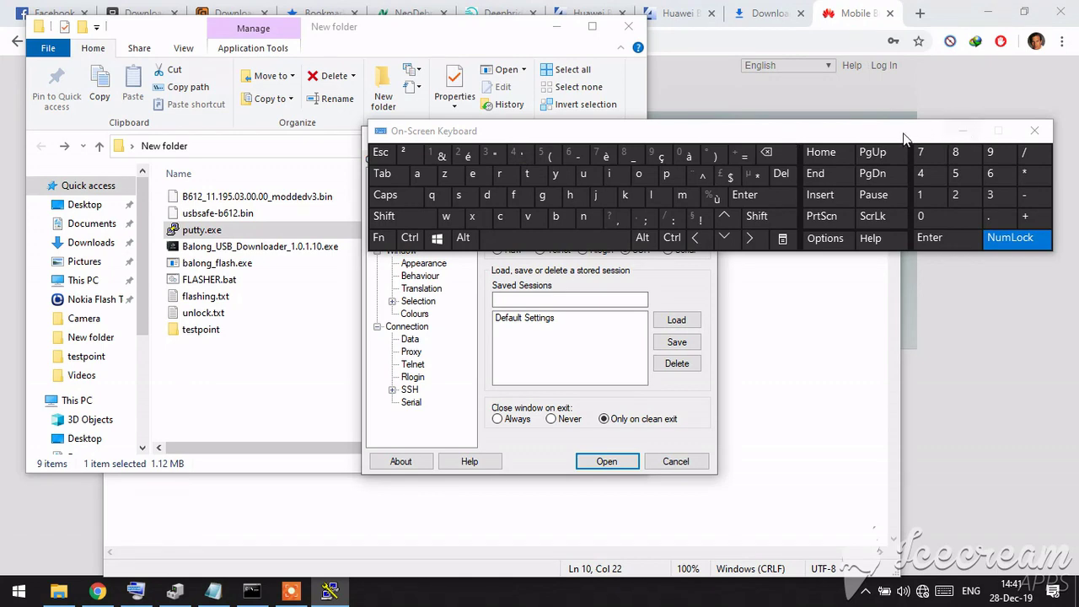
pyautogui.moveTo(903, 137); pyautogui.dragTo(980, 532)
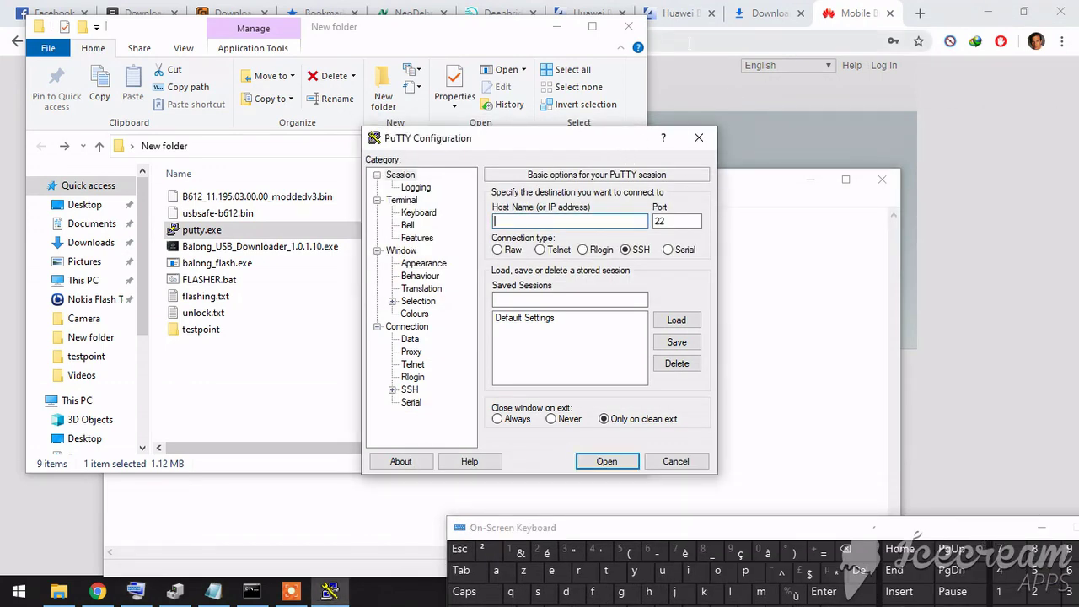
pyautogui.hotkey('alt', 'Tab')
pyautogui.click(246, 40)
pyautogui.doubleClick(246, 40)
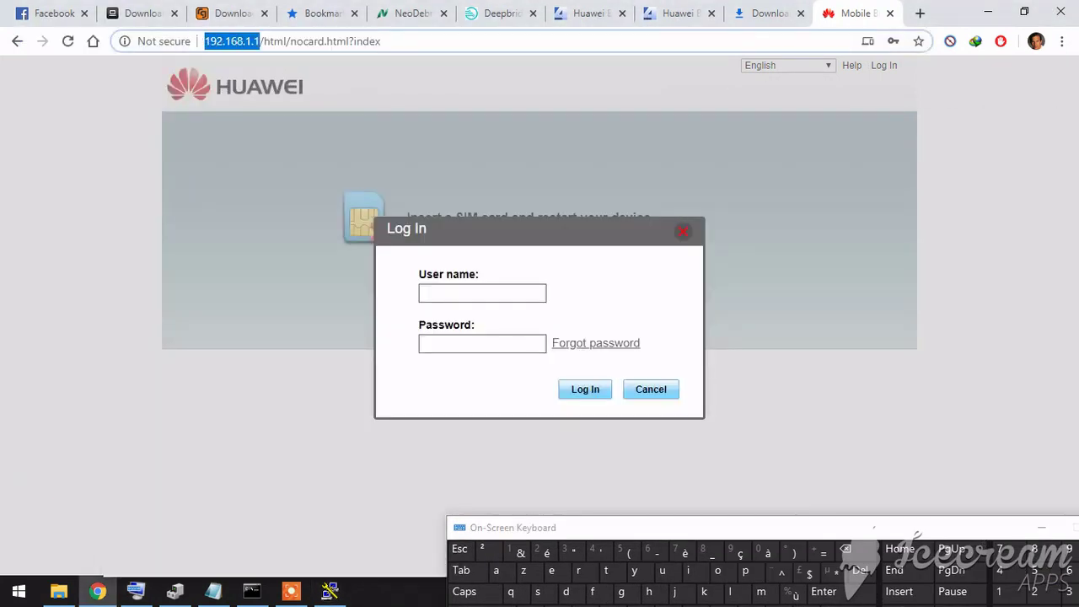
pyautogui.rightClick(205, 46)
pyautogui.click(240, 152)
pyautogui.click(328, 592)
pyautogui.rightClick(569, 223)
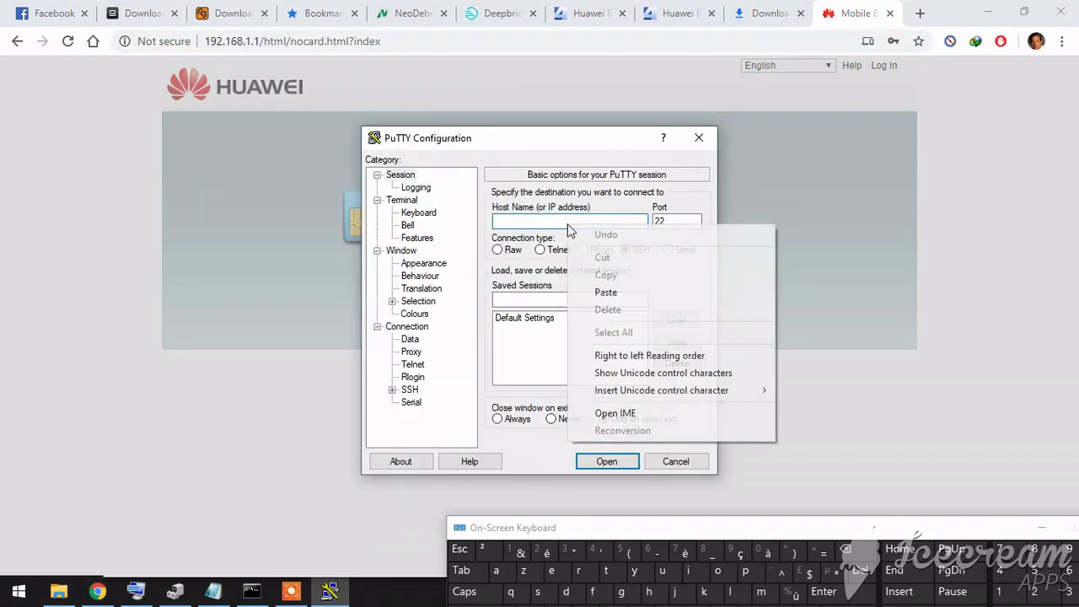
pyautogui.click(604, 293)
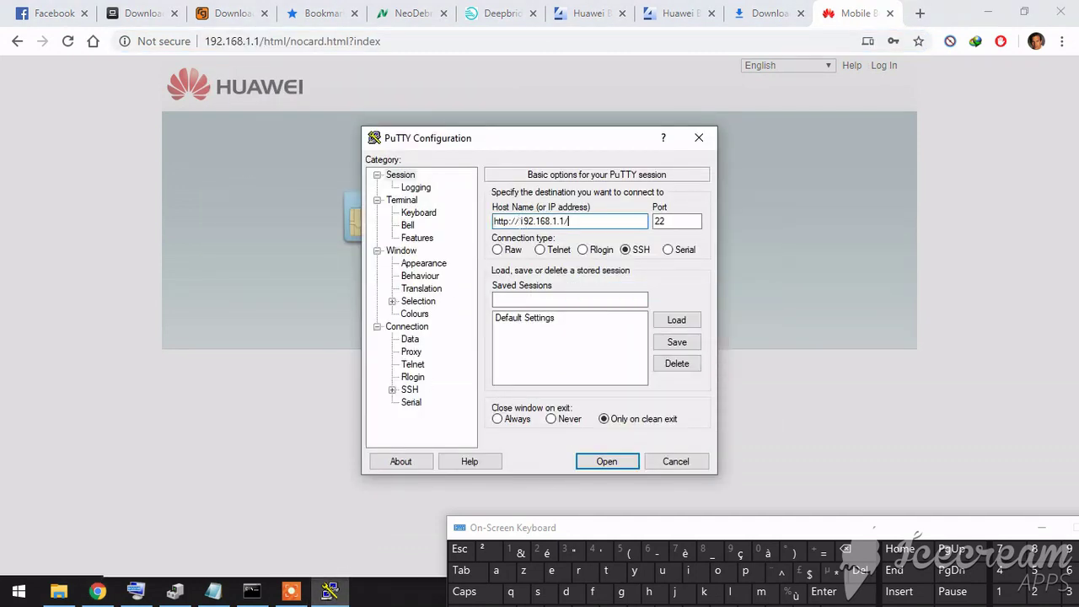
pyautogui.moveTo(520, 221); pyautogui.dragTo(494, 221)
pyautogui.press('BackSpace')
# Set the PuTTY connection type to Telnet, open the session, and briefly bring up flashing.txt before minimizing it
pyautogui.click(543, 251)
pyautogui.click(595, 460)
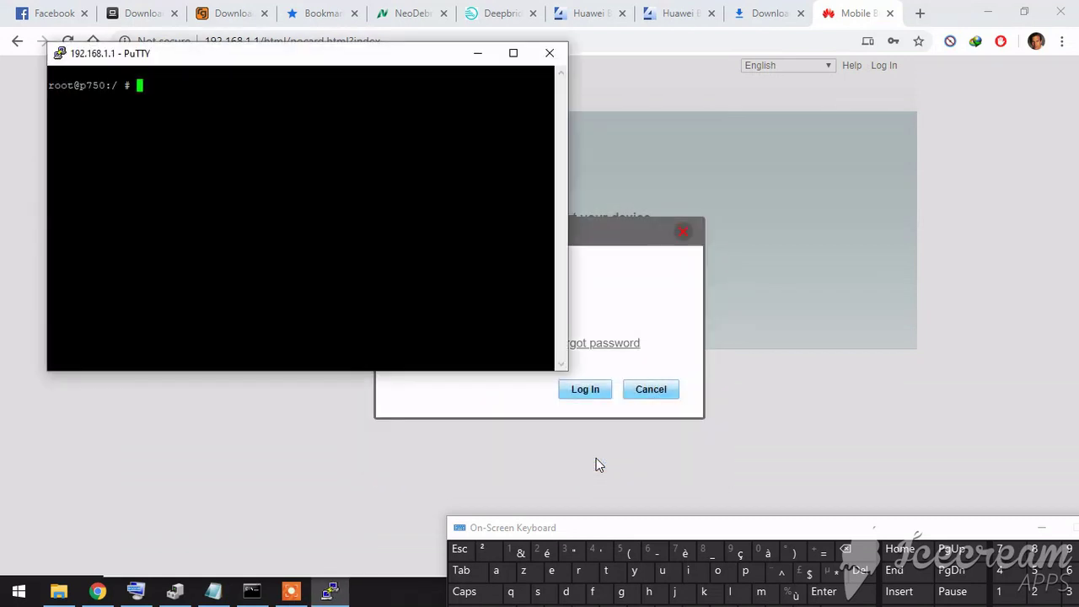
pyautogui.click(213, 591)
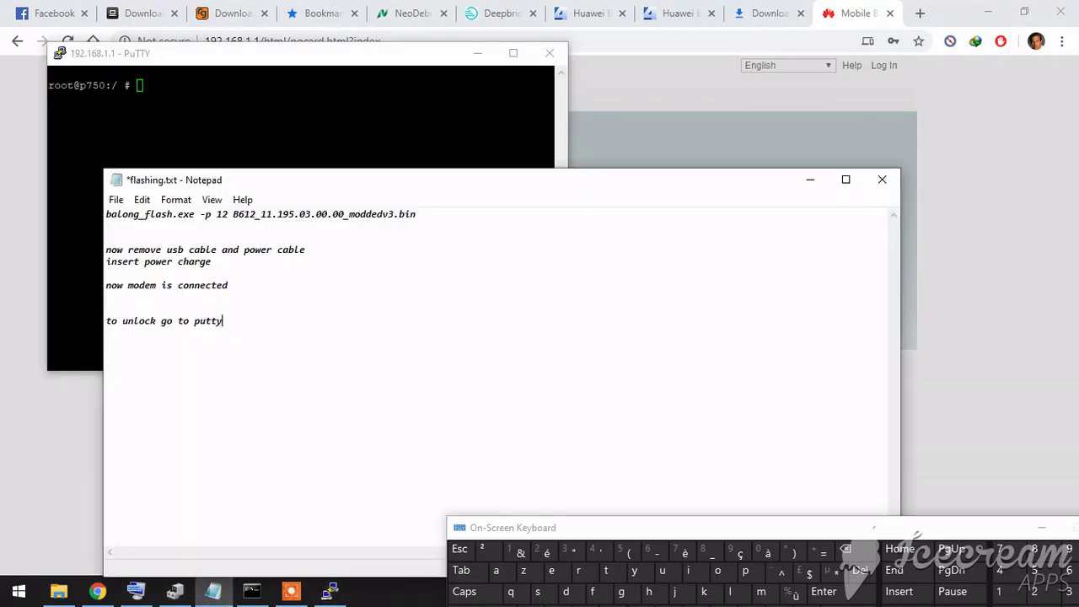
pyautogui.click(810, 180)
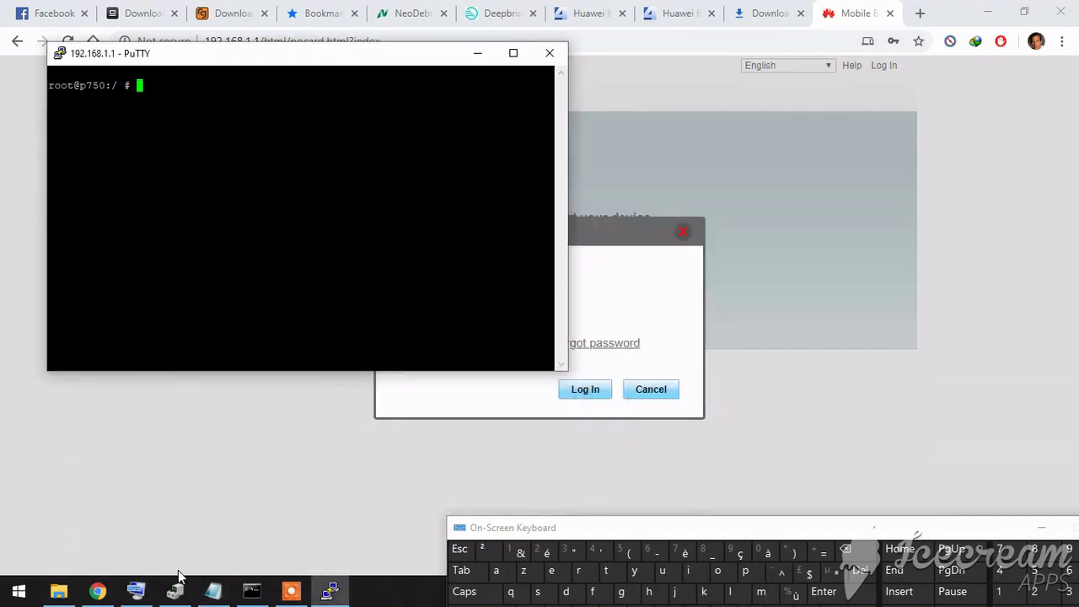
# Open unlock.txt from New folder in File Explorer
pyautogui.click(58, 591)
pyautogui.doubleClick(206, 312)
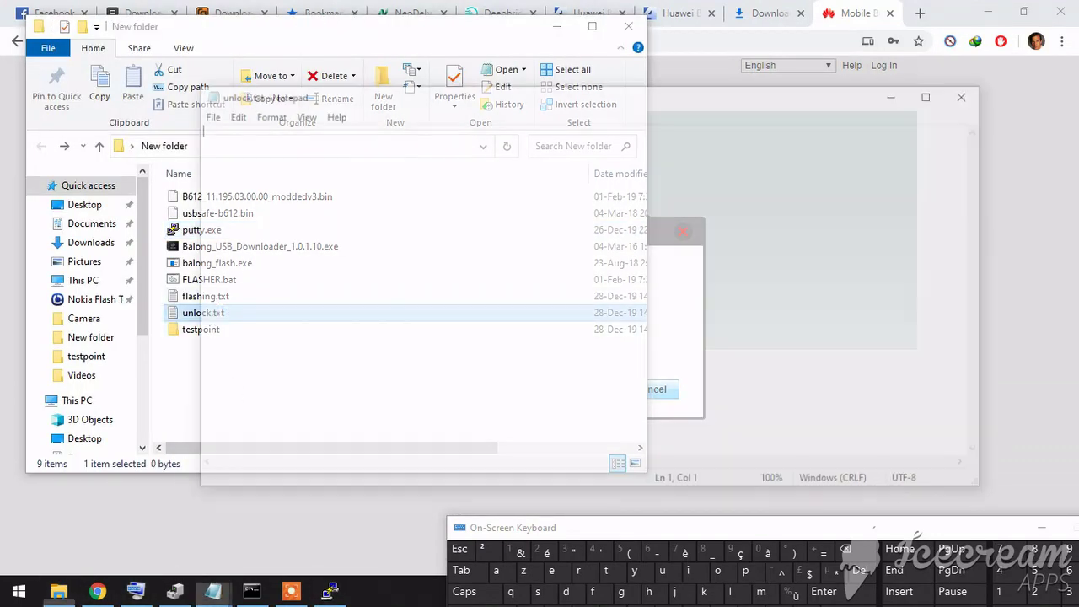
# Look through the open Chrome tabs and the early posts of the 4PDA Huawei B612 thread for an unlock command
pyautogui.click(97, 591)
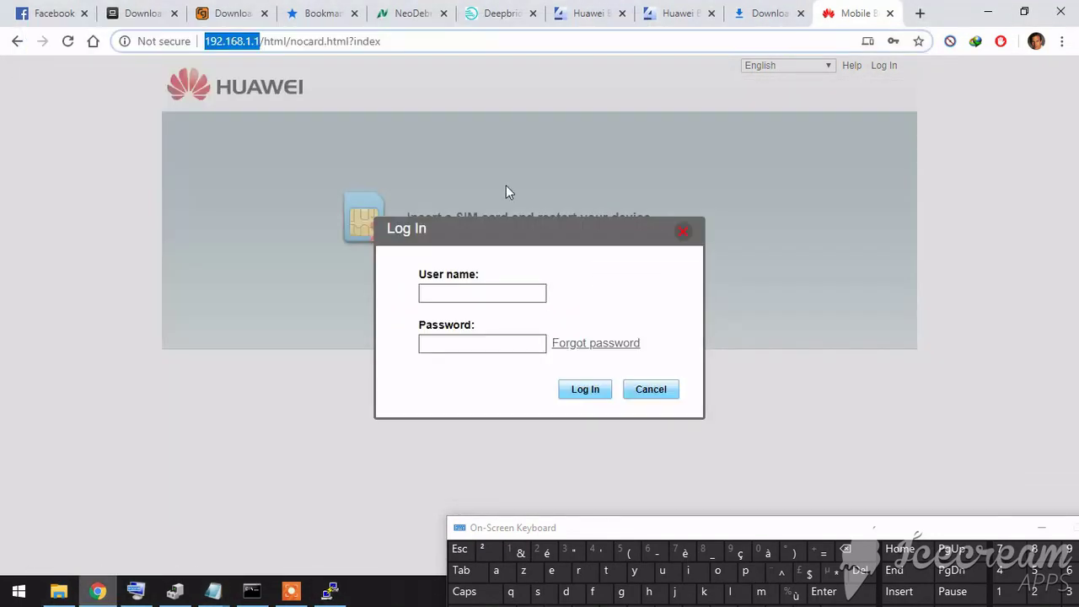
pyautogui.click(672, 12)
pyautogui.scroll(-3, 504, 265)
pyautogui.scroll(4, 505, 277)
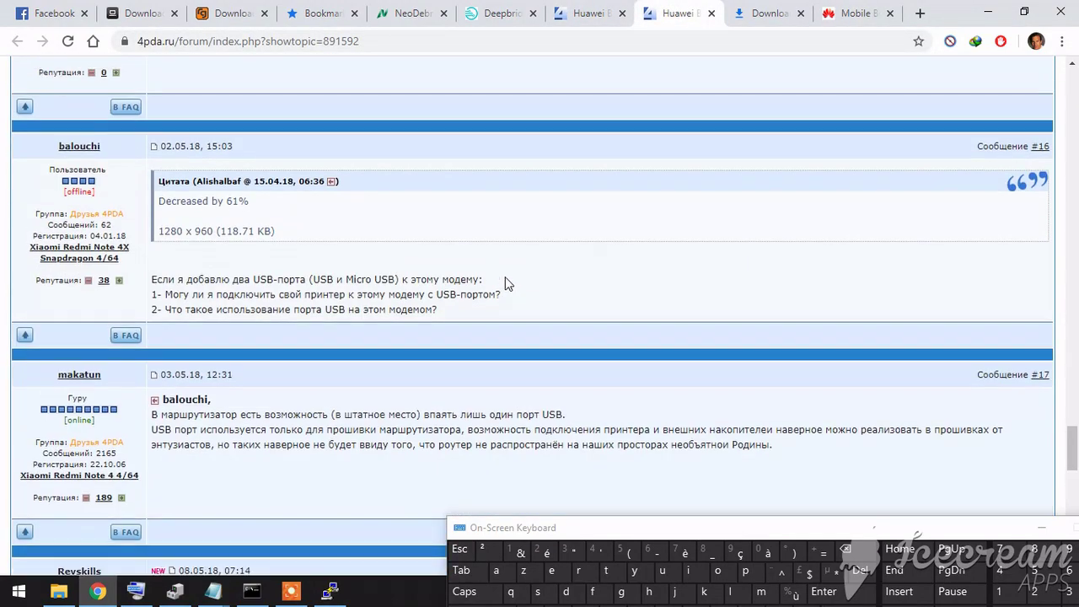
pyautogui.click(588, 12)
pyautogui.click(475, 7)
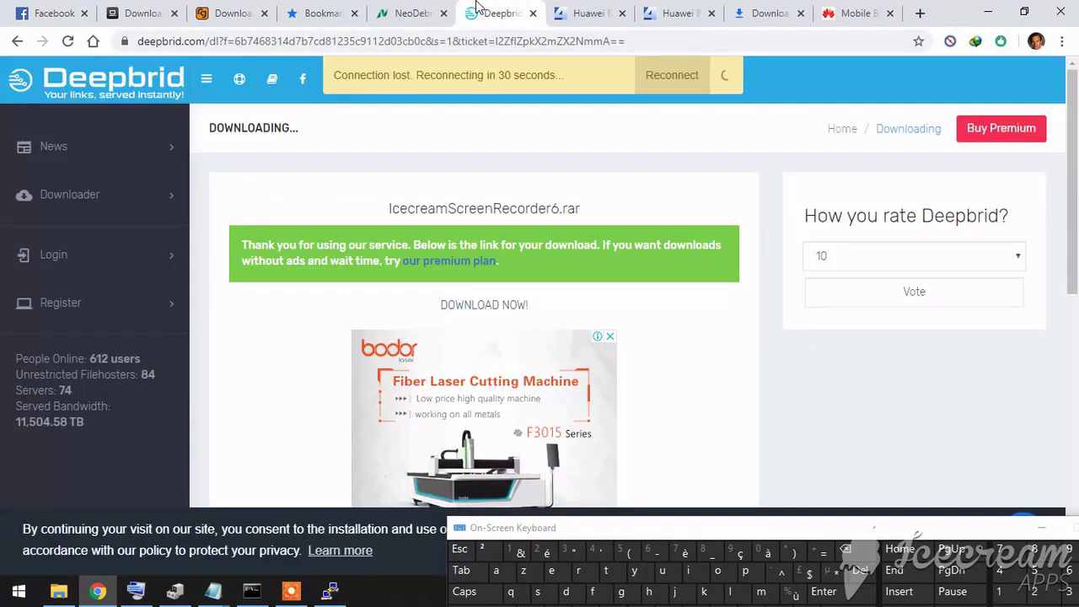
pyautogui.click(674, 13)
pyautogui.scroll(-10, 638, 226)
pyautogui.scroll(15, 638, 225)
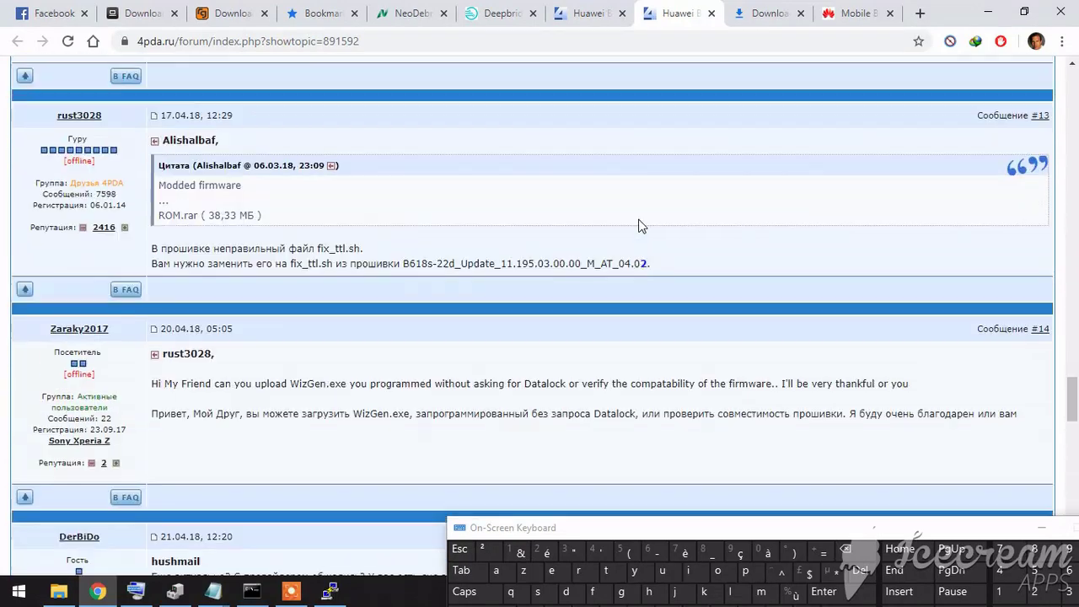
pyautogui.scroll(12, 638, 226)
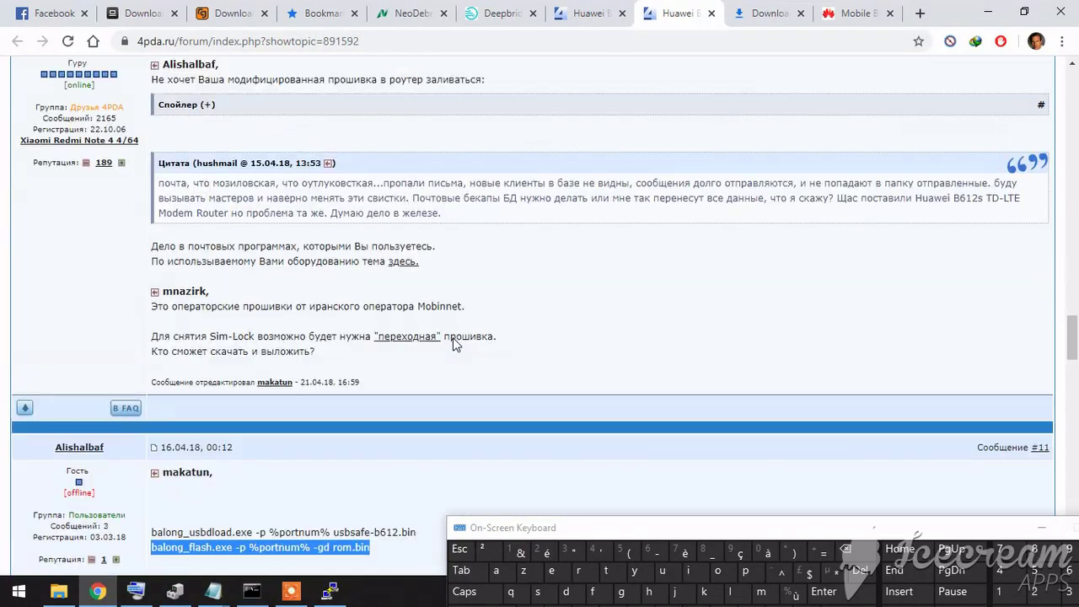
pyautogui.scroll(7, 457, 341)
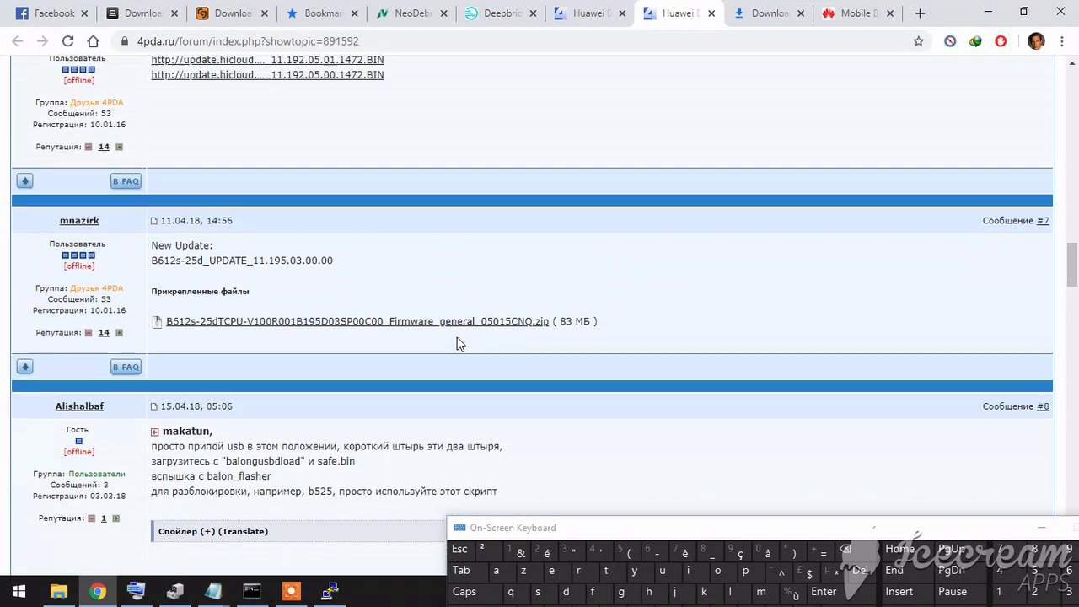
# Find message #128 on page 7 of the 4PDA Huawei B612s thread and copy its Telnet command for removing the SIM lock
pyautogui.hotkey('ctrl', 'shift', 'Tab')
pyautogui.scroll(-15, 452, 348)
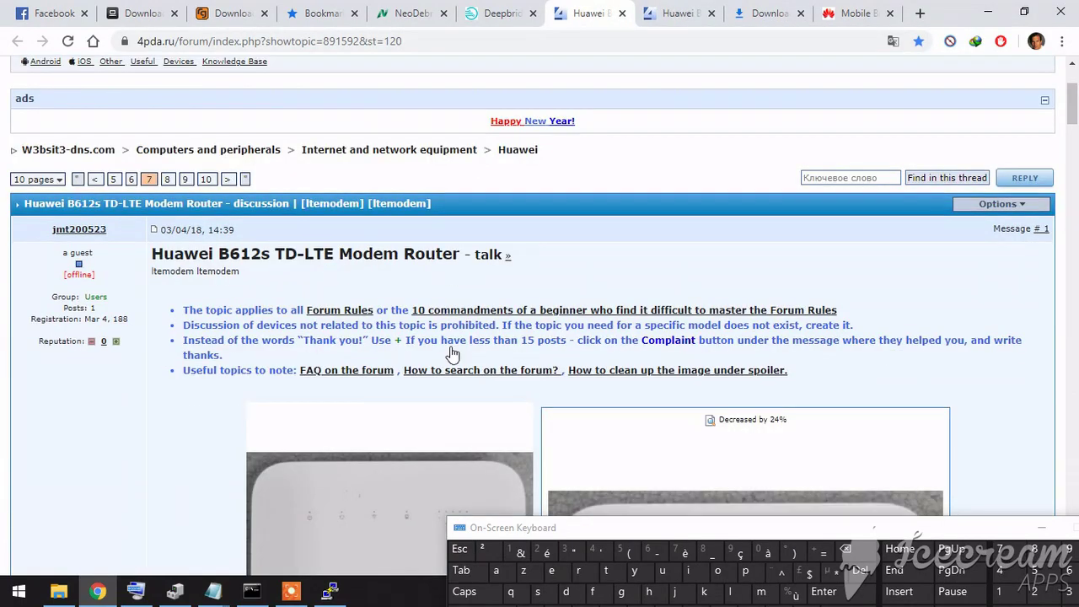
pyautogui.scroll(-12, 453, 354)
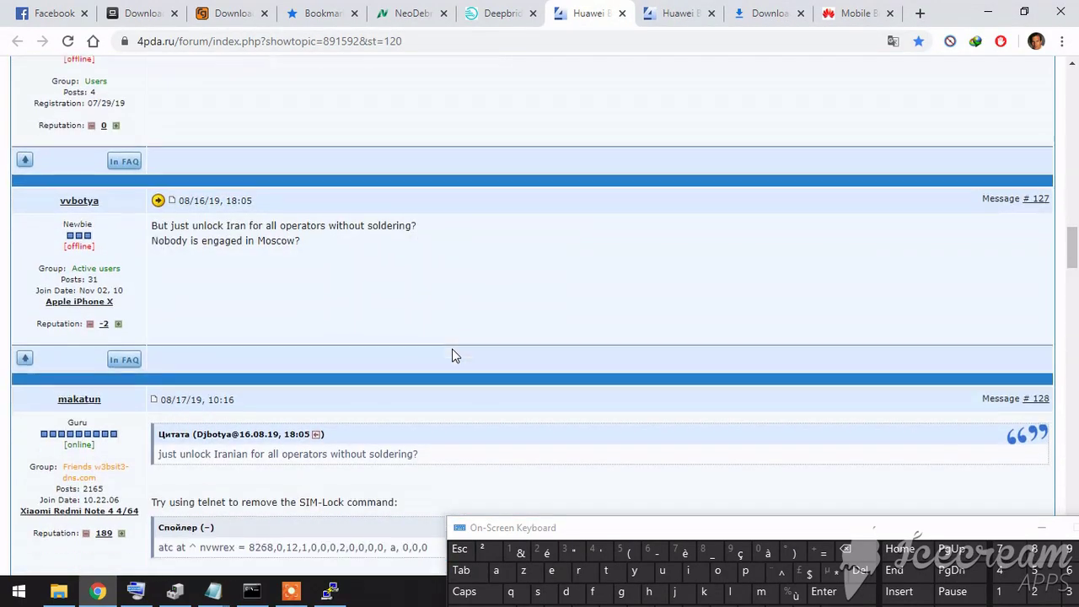
pyautogui.scroll(2, 432, 219)
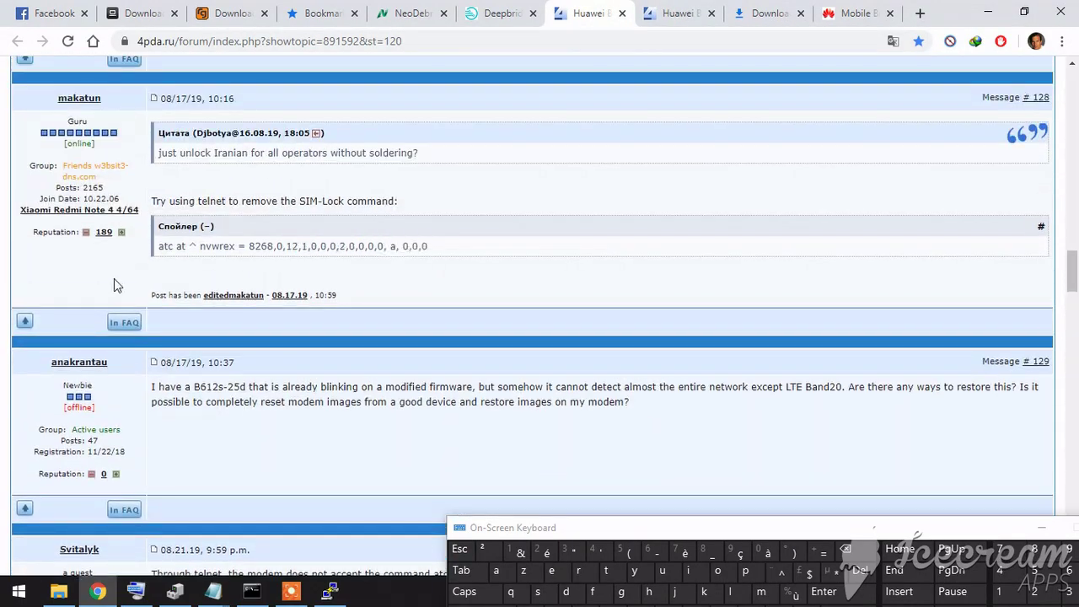
pyautogui.tripleClick(160, 259)
pyautogui.rightClick(179, 245)
pyautogui.click(205, 254)
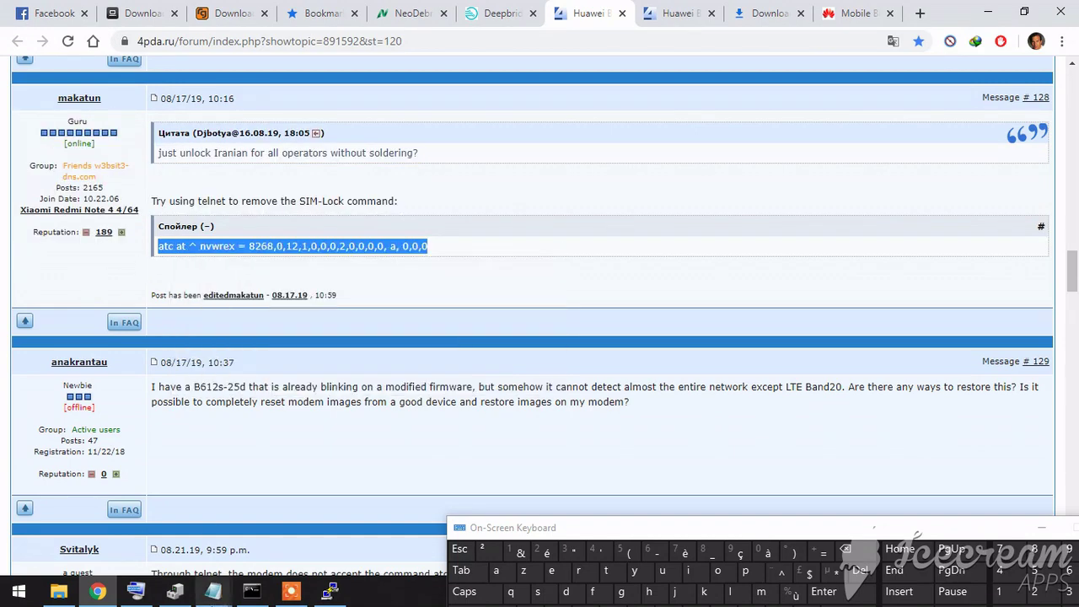
# Paste the copied SIM-lock removal command into unlock.txt in Notepad and save the file
pyautogui.click(212, 590)
pyautogui.click(266, 532)
pyautogui.rightClick(325, 273)
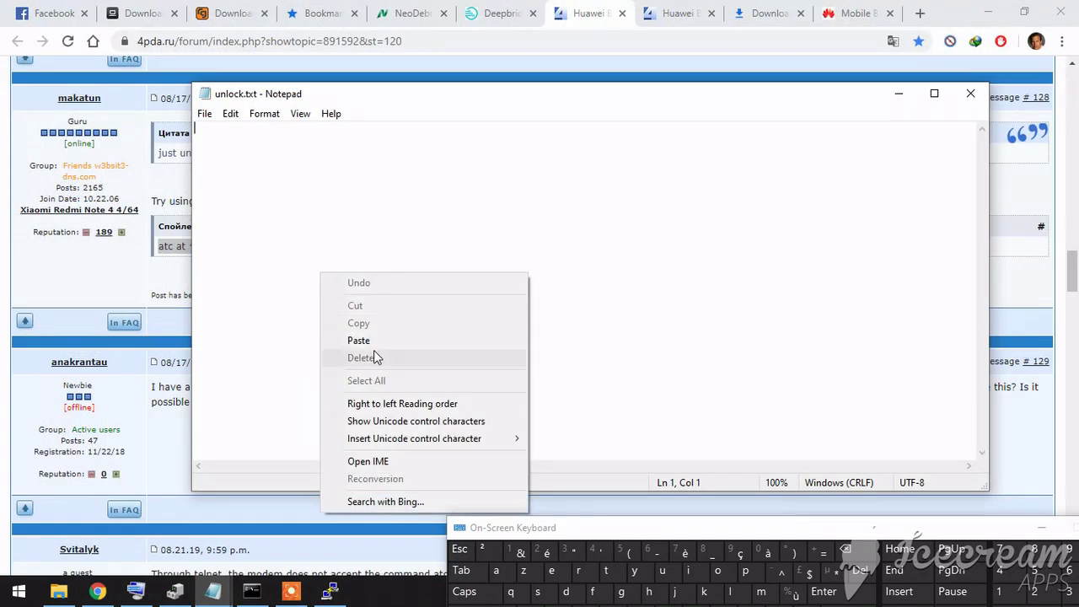
pyautogui.click(371, 339)
pyautogui.click(204, 113)
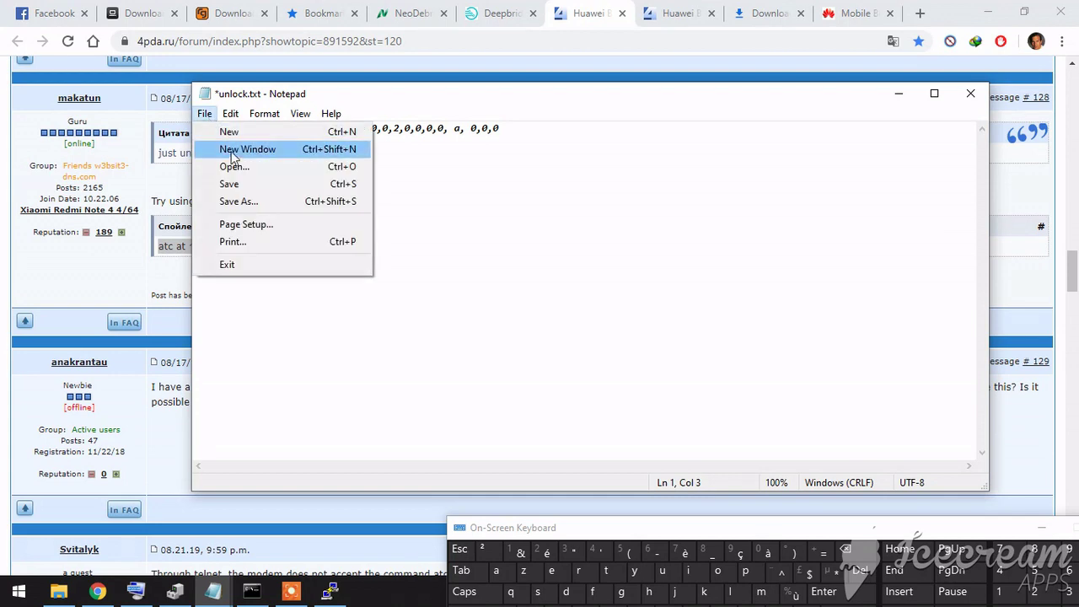
pyautogui.click(225, 182)
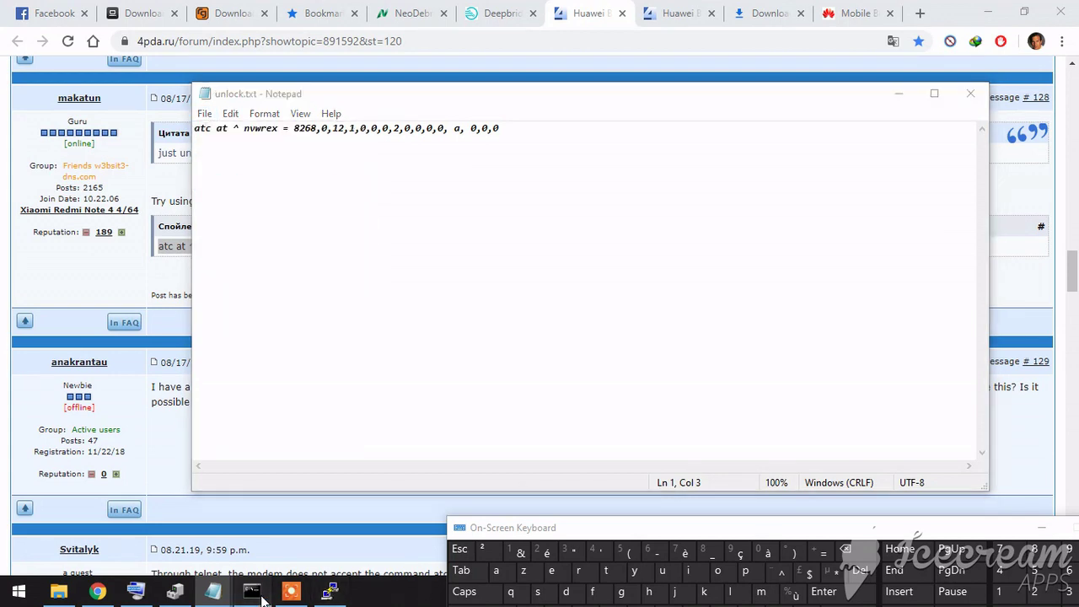
# Close the Command Prompt window and run "atc at ^ nvwrex = 8268,0,12,1,0,0,0,2,0,0,0,0, a, 0,0,0" in the PuTTY session
pyautogui.hotkey('alt', 'Tab')
pyautogui.click(922, 77)
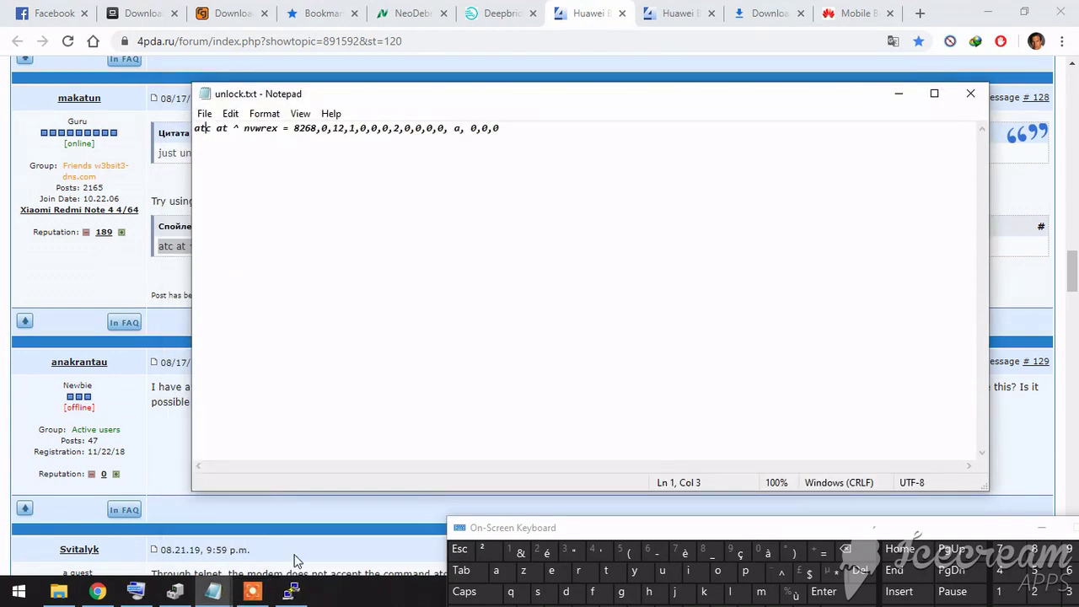
pyautogui.click(291, 590)
pyautogui.rightClick(291, 169)
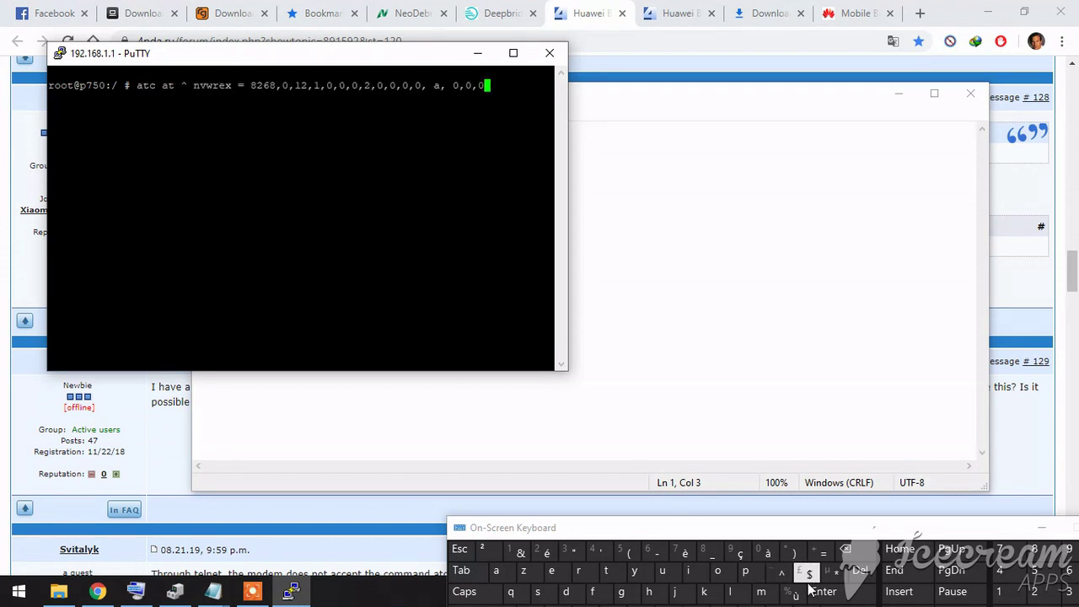
pyautogui.click(850, 597)
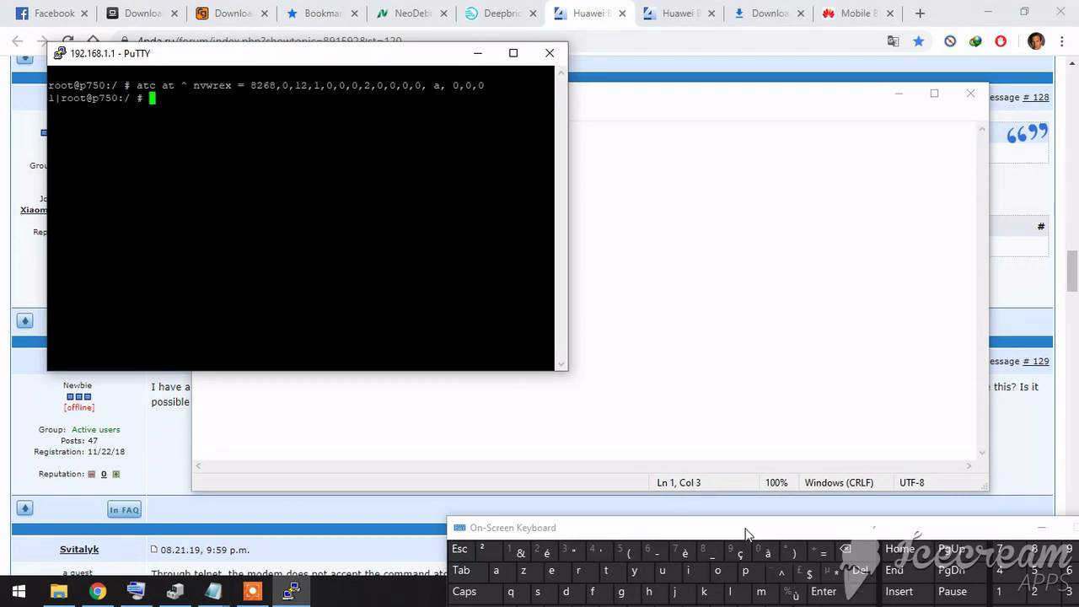
# Move the On-Screen Keyboard fully into view and close the PuTTY session to 192.168.1.1
pyautogui.moveTo(745, 534); pyautogui.dragTo(625, 372)
pyautogui.click(549, 53)
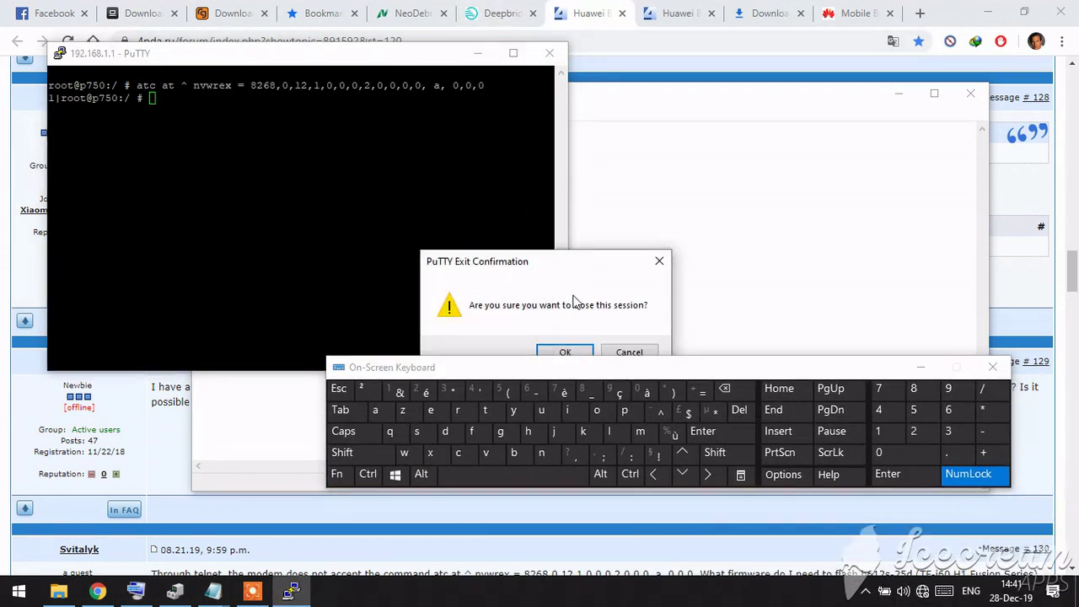
pyautogui.click(579, 351)
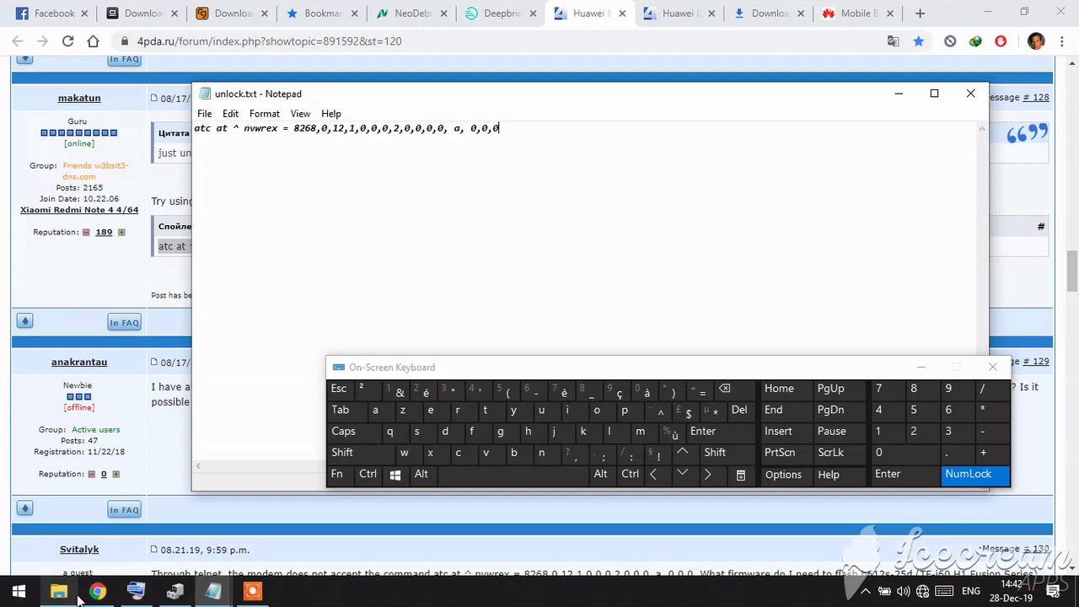
# Return to flashing.txt and add the line "unlock done" after three blank lines at the end
pyautogui.click(175, 591)
pyautogui.moveTo(213, 591)
pyautogui.click(118, 518)
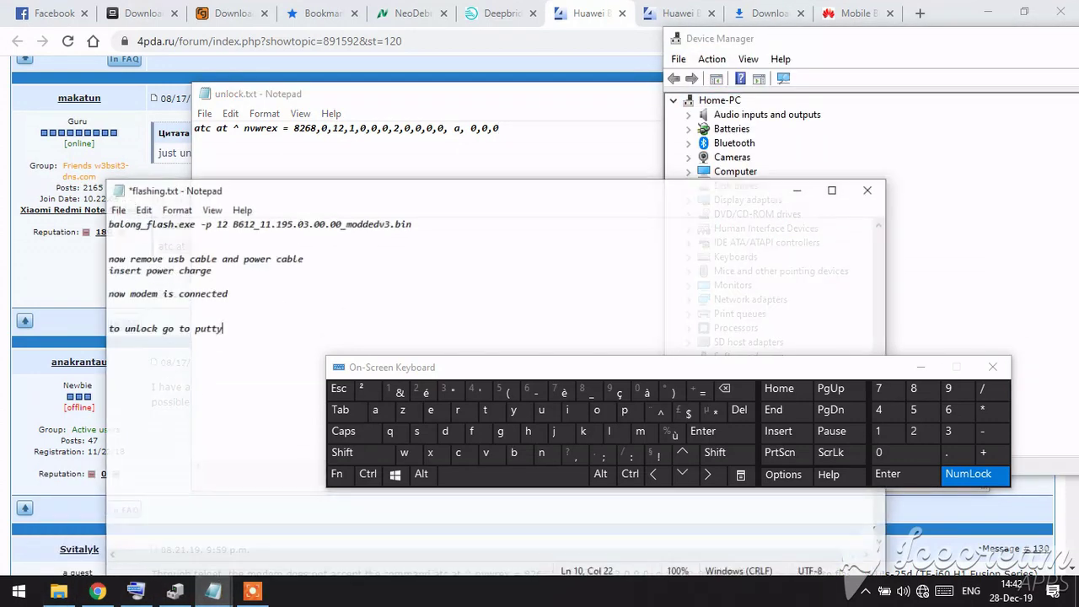
pyautogui.doubleClick(716, 431)
pyautogui.doubleClick(717, 432)
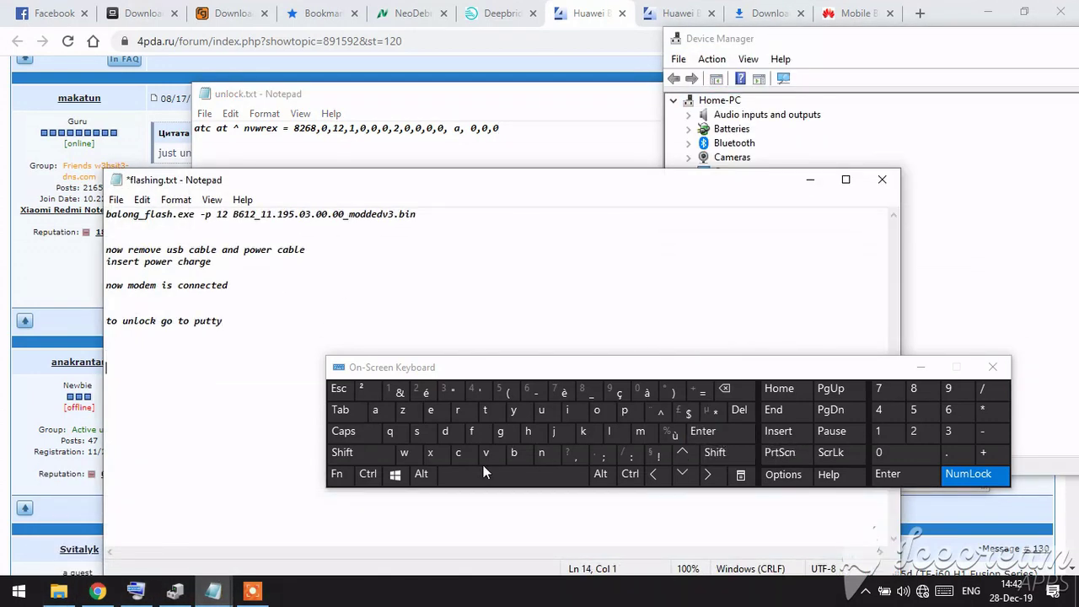
pyautogui.click(544, 410)
pyautogui.click(547, 455)
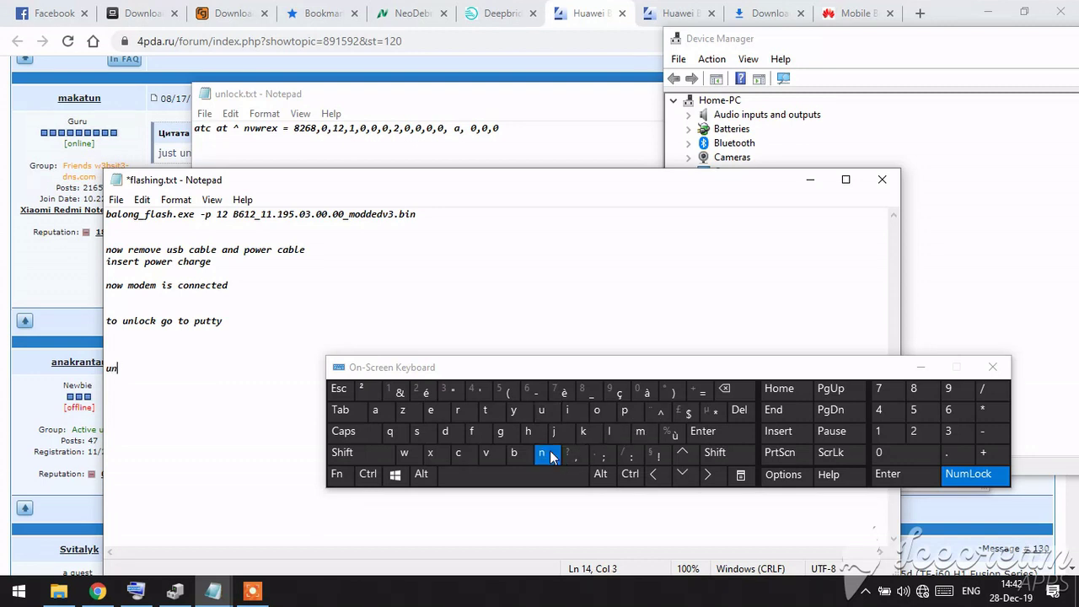
pyautogui.click(610, 431)
pyautogui.click(597, 410)
pyautogui.click(459, 452)
pyautogui.click(582, 431)
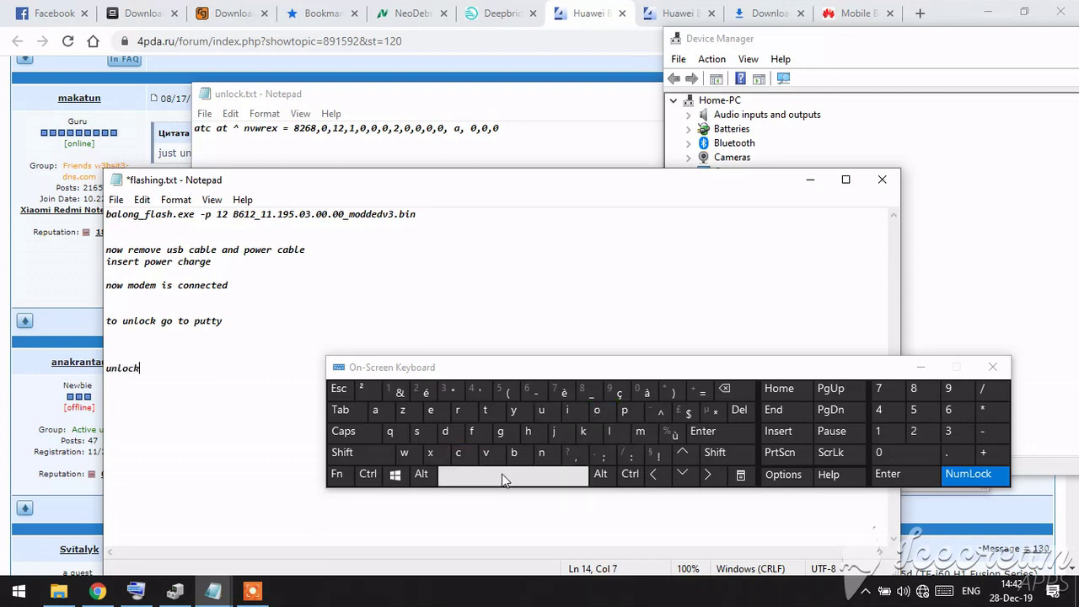
pyautogui.click(503, 476)
pyautogui.click(543, 455)
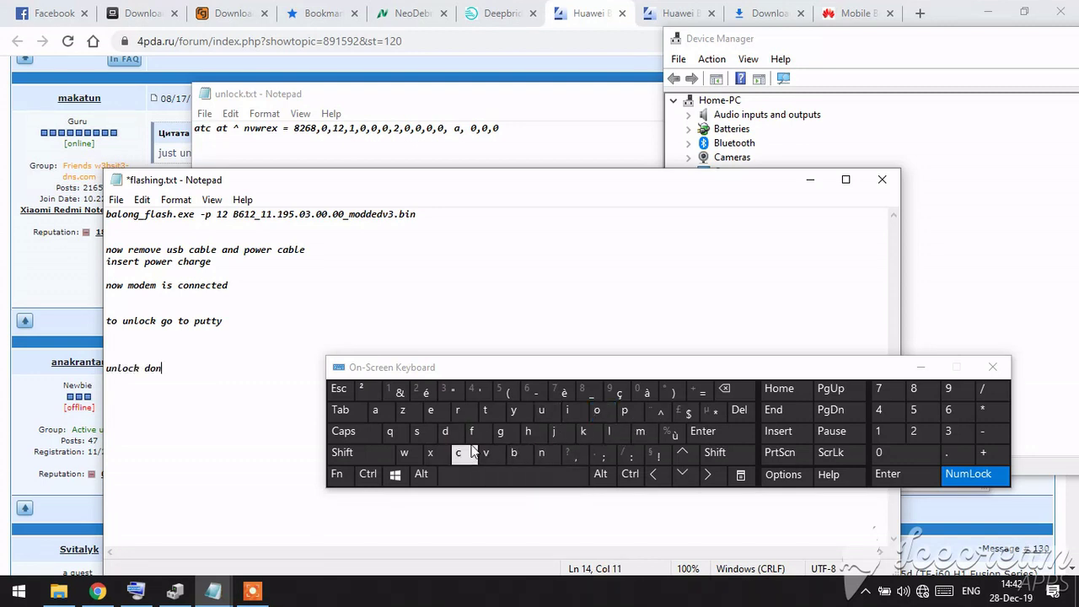
# Leave two blank lines in flashing.txt and begin a new line with "( already un"
pyautogui.click(739, 436)
pyautogui.click(739, 436)
pyautogui.click(739, 436)
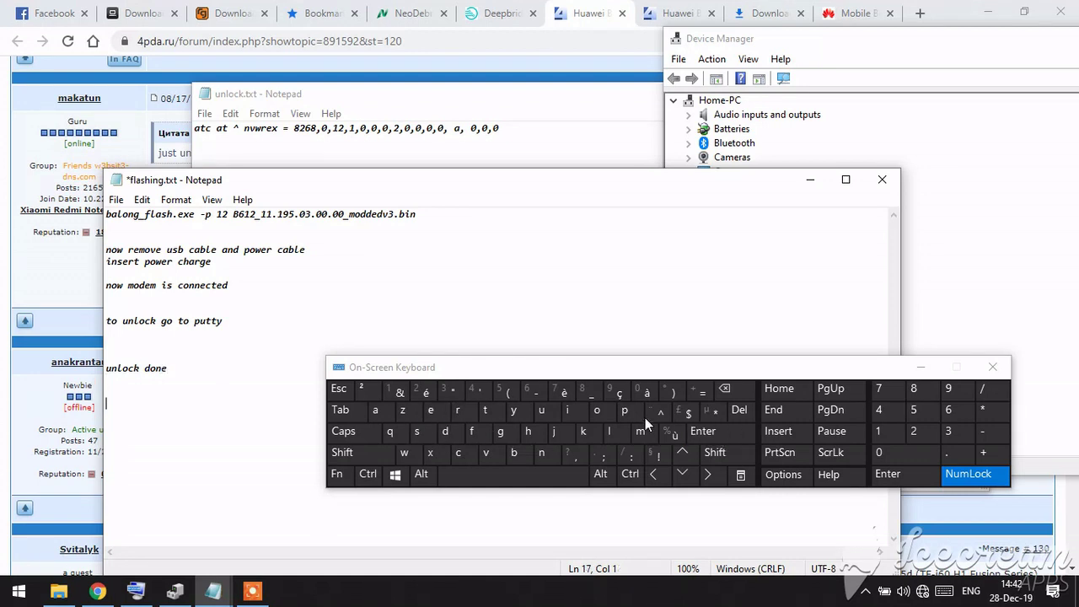
pyautogui.click(724, 388)
pyautogui.click(508, 392)
pyautogui.click(478, 479)
pyautogui.click(567, 411)
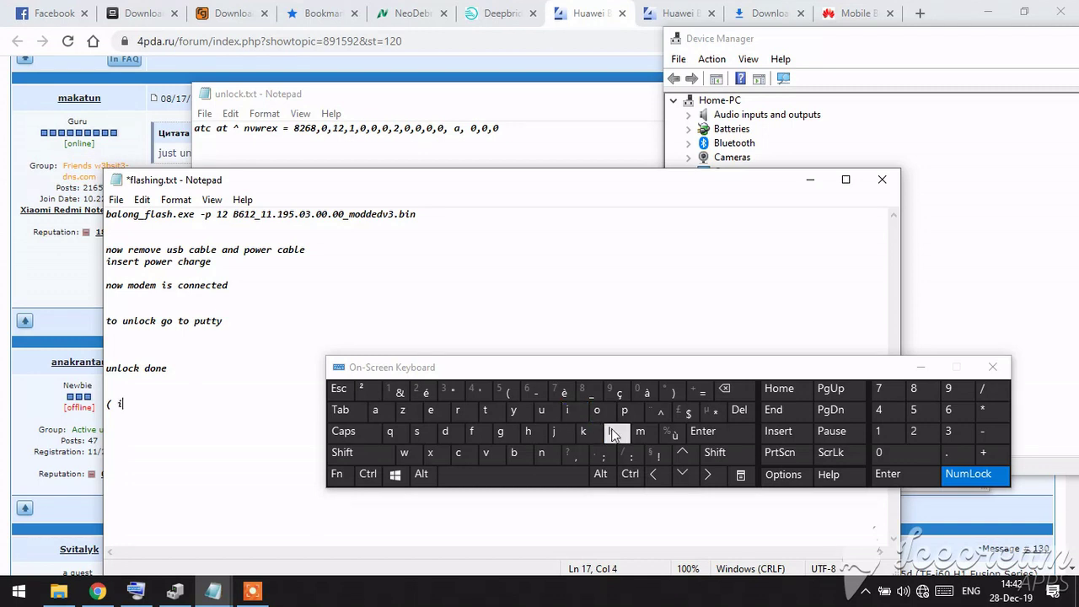
pyautogui.click(724, 389)
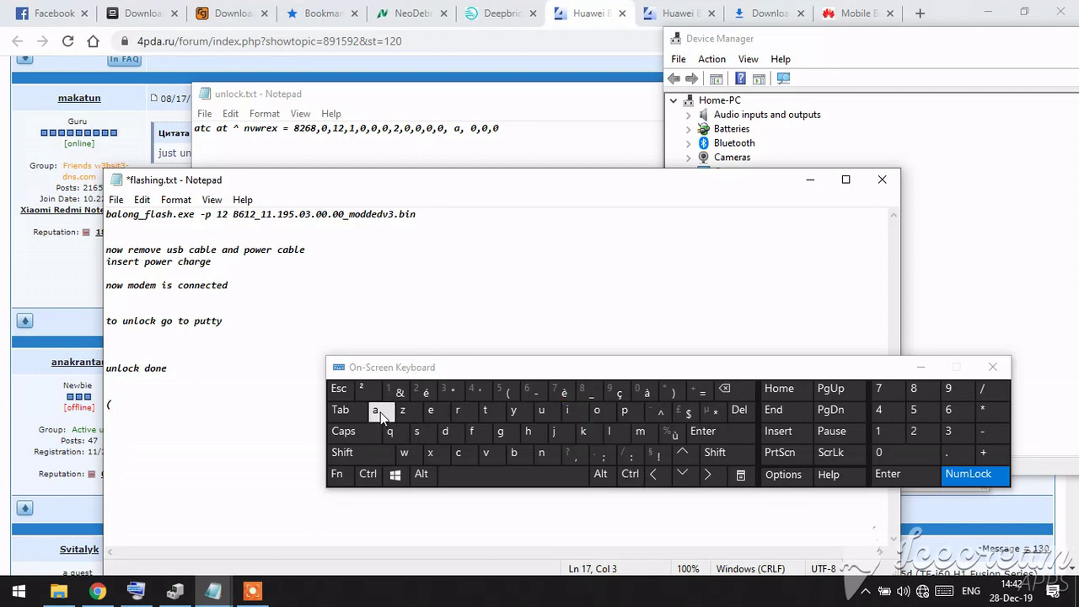
pyautogui.write('a')
pyautogui.click(615, 434)
pyautogui.click(458, 410)
pyautogui.click(430, 411)
pyautogui.write('ady')
pyautogui.click(514, 473)
pyautogui.click(541, 410)
pyautogui.click(541, 453)
# Insert "my device" before "already" in the last line of flashing.txt
pyautogui.click(641, 431)
pyautogui.click(513, 411)
pyautogui.click(514, 474)
pyautogui.click(445, 432)
pyautogui.click(430, 410)
pyautogui.click(486, 452)
pyautogui.click(569, 410)
pyautogui.click(456, 456)
pyautogui.click(431, 410)
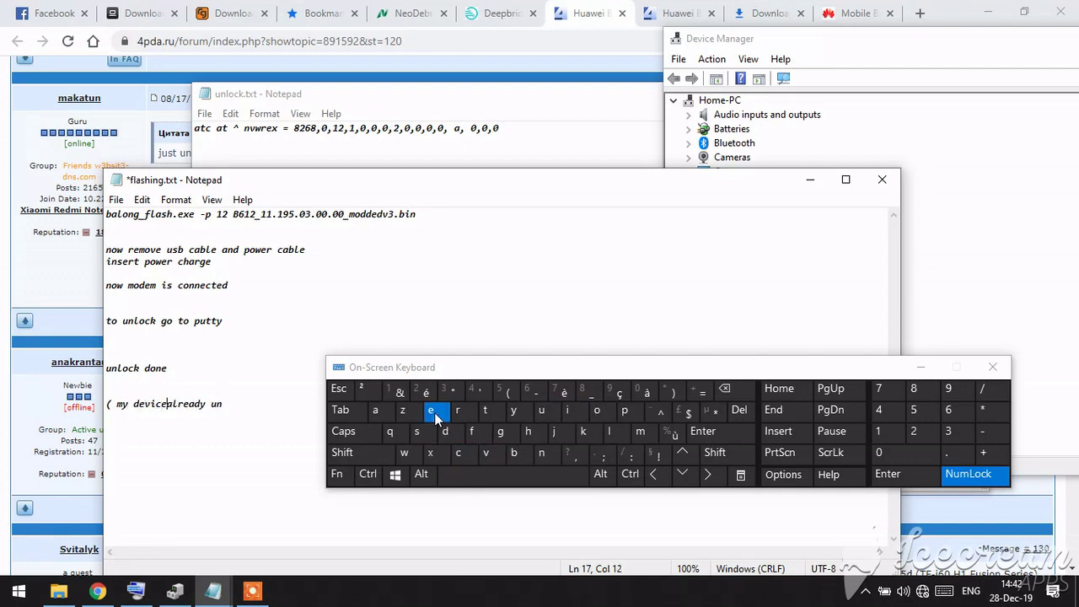
pyautogui.click(492, 478)
# Complete the last line of flashing.txt as "( my device already unlock =) )"
pyautogui.click(228, 404)
pyautogui.click(608, 430)
pyautogui.click(596, 410)
pyautogui.click(464, 458)
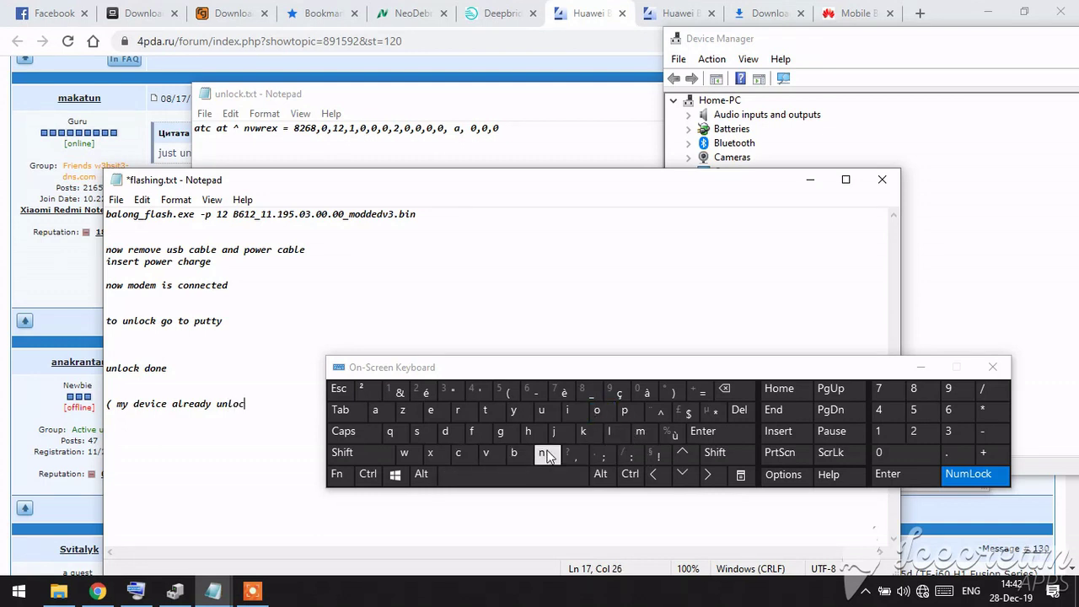
pyautogui.click(583, 431)
pyautogui.click(558, 474)
pyautogui.click(704, 393)
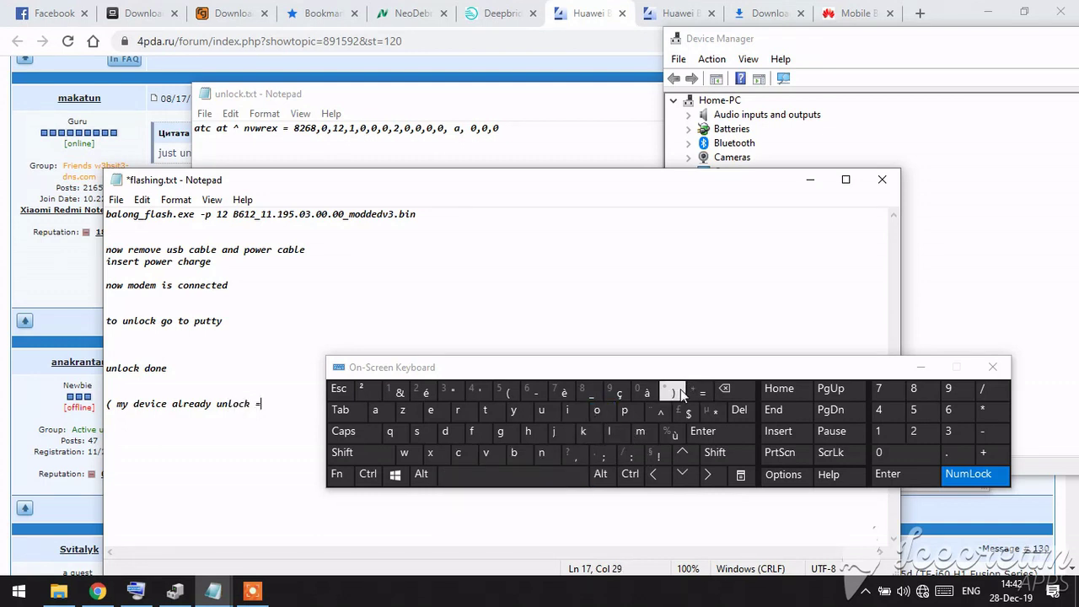
pyautogui.click(666, 392)
pyautogui.click(514, 474)
pyautogui.click(661, 392)
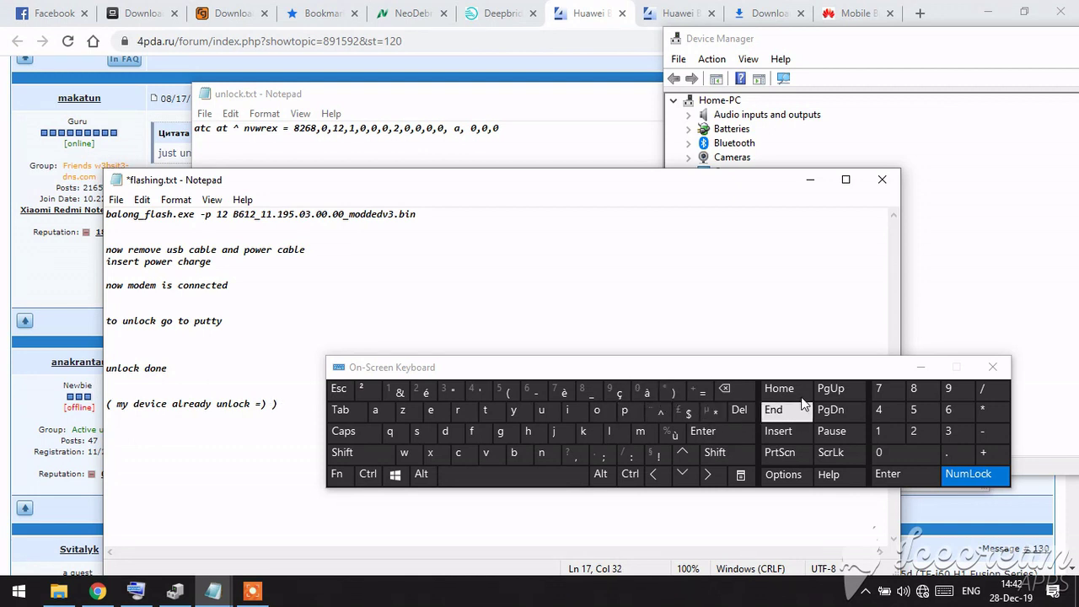
# Save flashing.txt and close its Notepad window
pyautogui.click(115, 200)
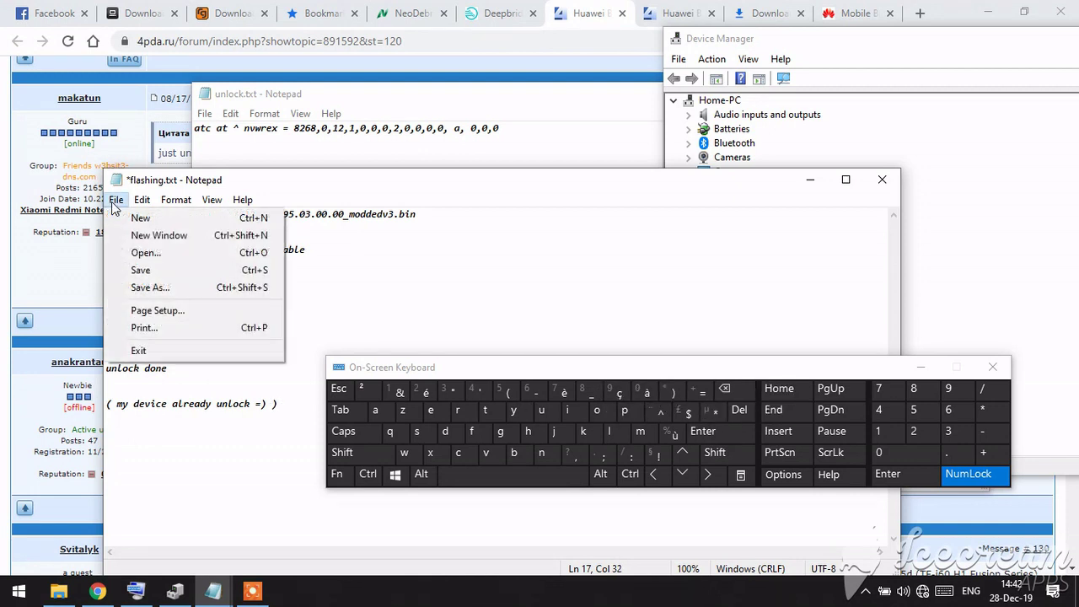
pyautogui.click(141, 270)
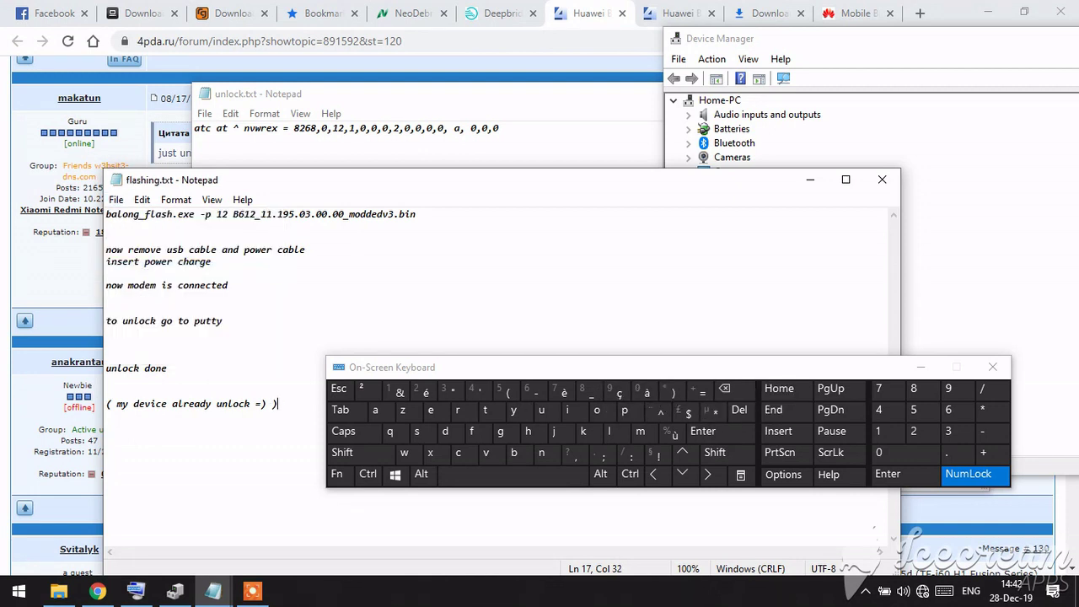
pyautogui.click(881, 179)
# Minimize the On-Screen Keyboard and bring the 4PDA thread in Chrome to the front
pyautogui.click(923, 364)
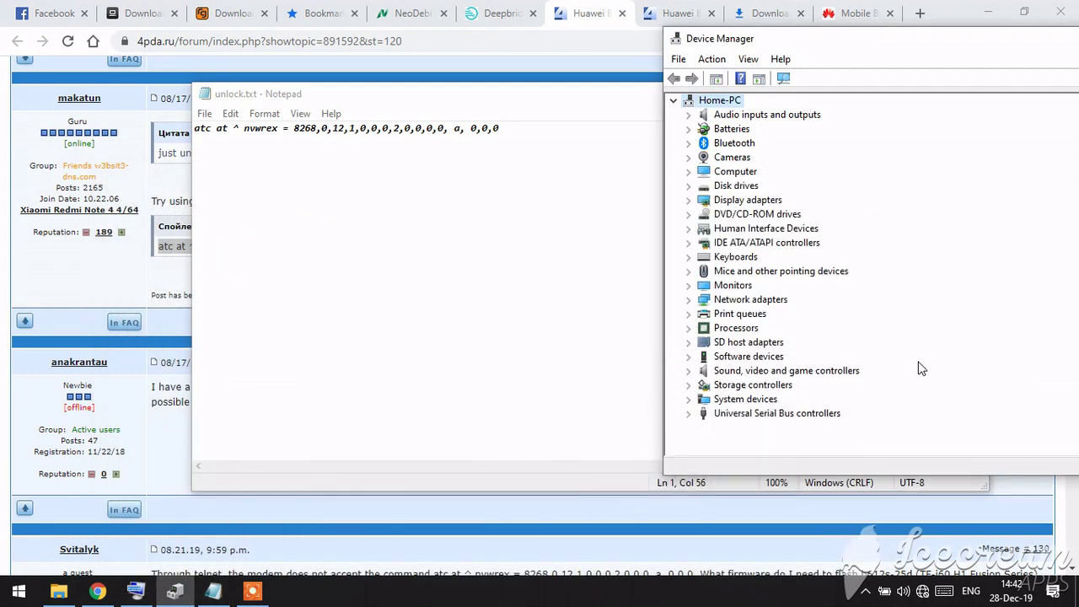
pyautogui.click(94, 593)
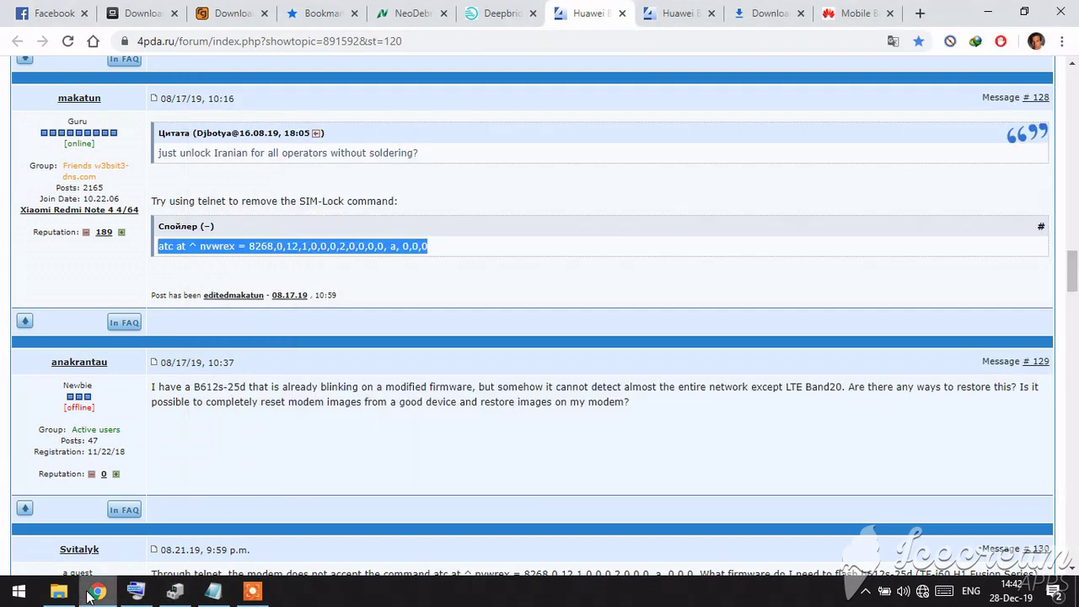
# Switch to the router's web page and try to log in with the saved admin credentials
pyautogui.click(860, 13)
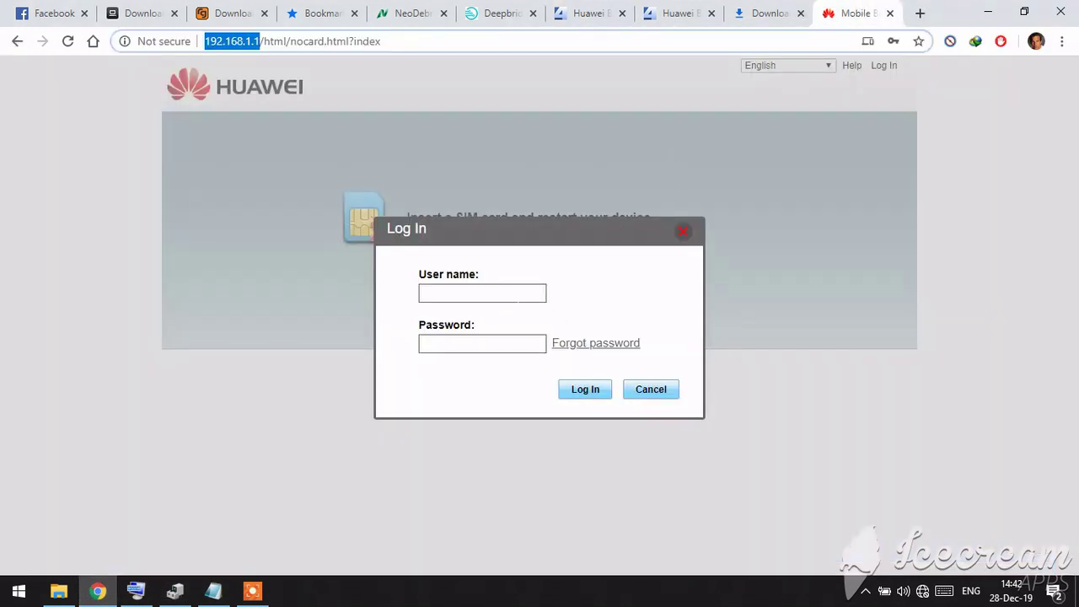
pyautogui.click(482, 293)
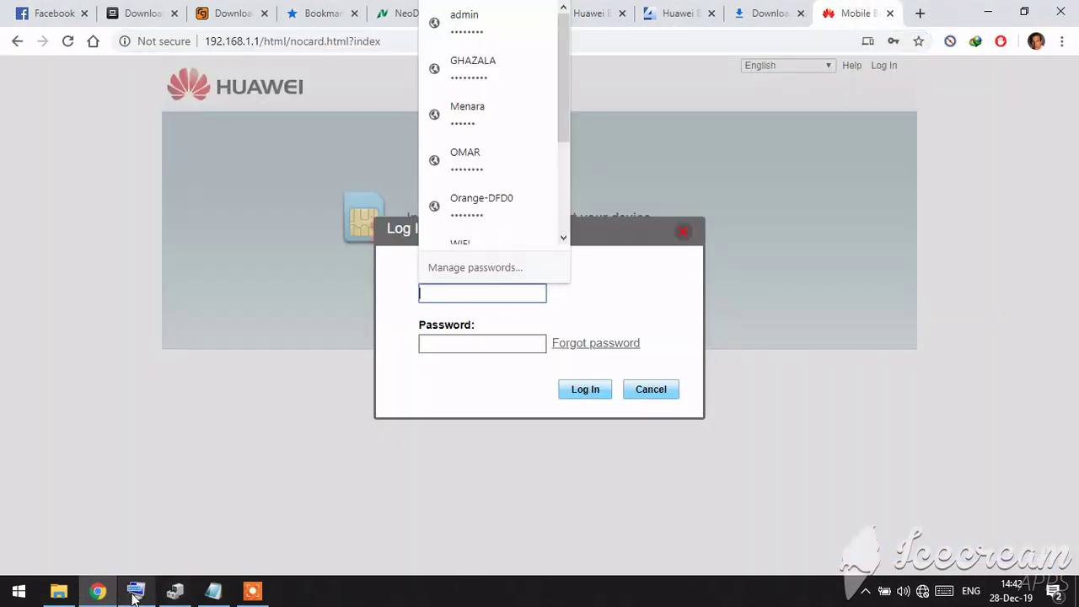
pyautogui.click(459, 25)
pyautogui.click(585, 388)
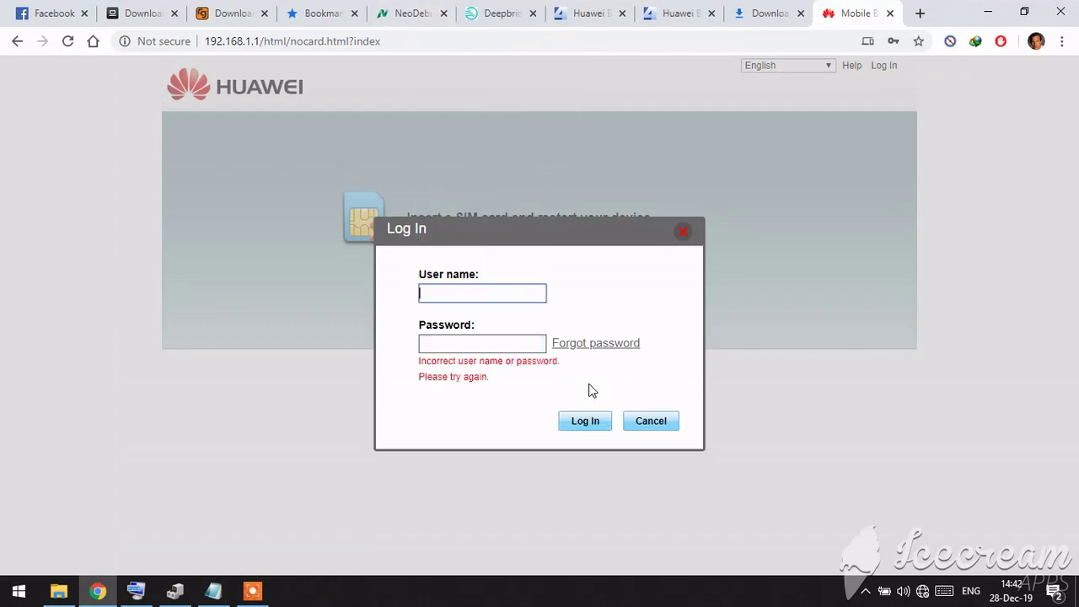
# Bring up the On-Screen Keyboard and enter "admin" as the router login's user name
pyautogui.click(136, 591)
pyautogui.click(483, 292)
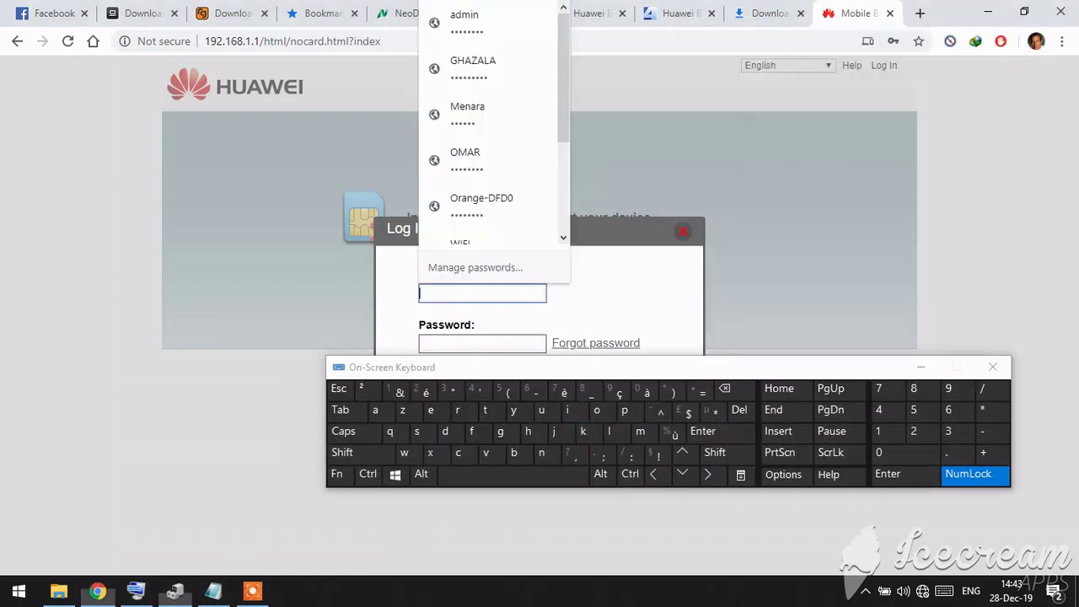
pyautogui.click(376, 410)
pyautogui.click(445, 432)
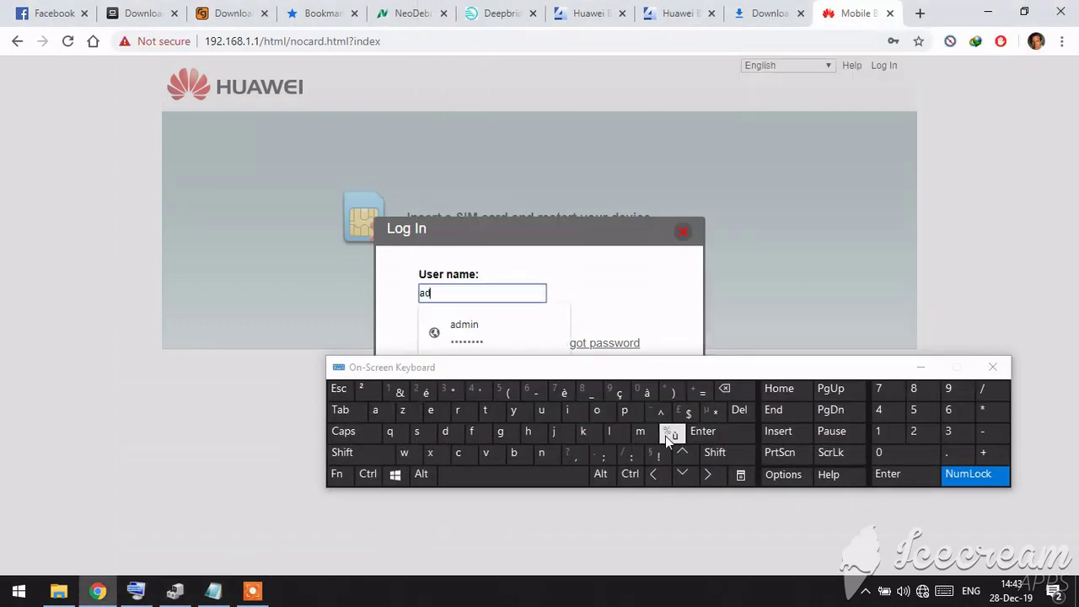
pyautogui.click(641, 432)
pyautogui.click(567, 411)
pyautogui.click(541, 453)
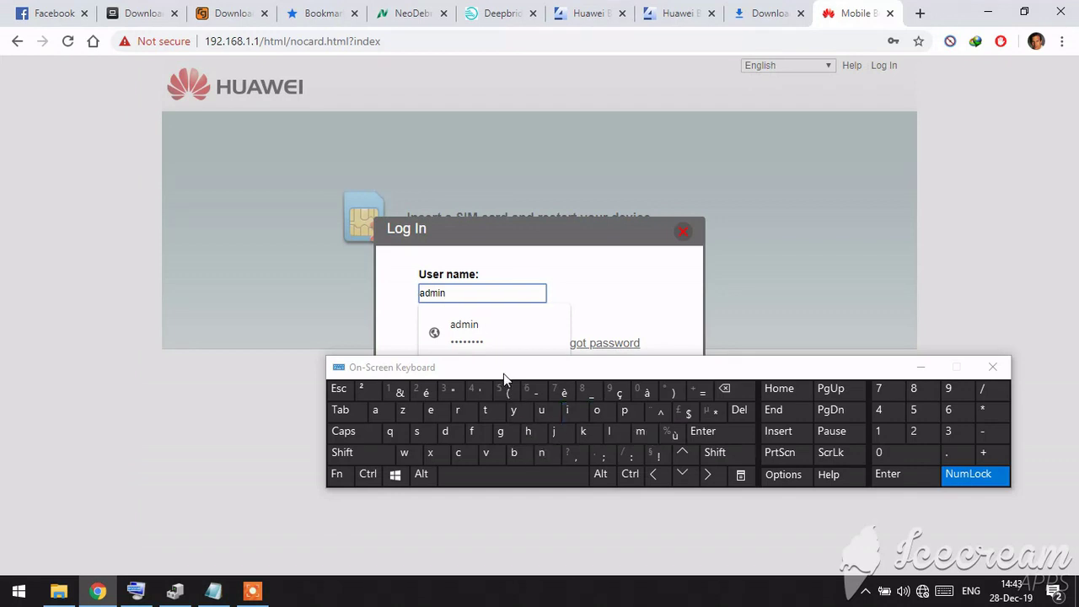
# Move the On-Screen Keyboard clear of the login form, enter the router password and try to log in
pyautogui.moveTo(503, 374); pyautogui.dragTo(498, 483)
pyautogui.click(459, 344)
pyautogui.click(371, 518)
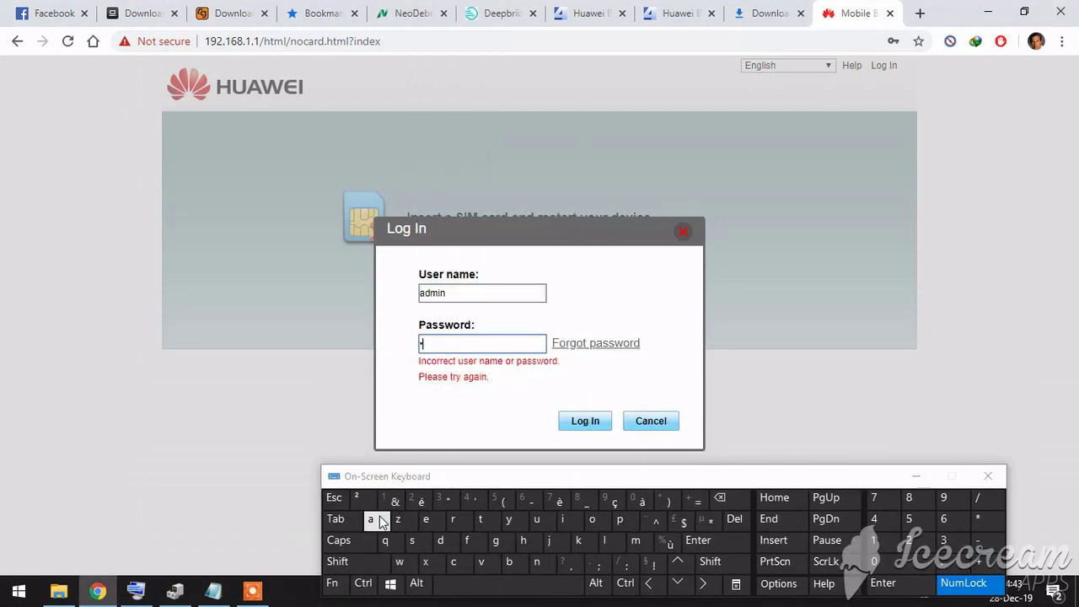
pyautogui.click(440, 540)
pyautogui.click(636, 540)
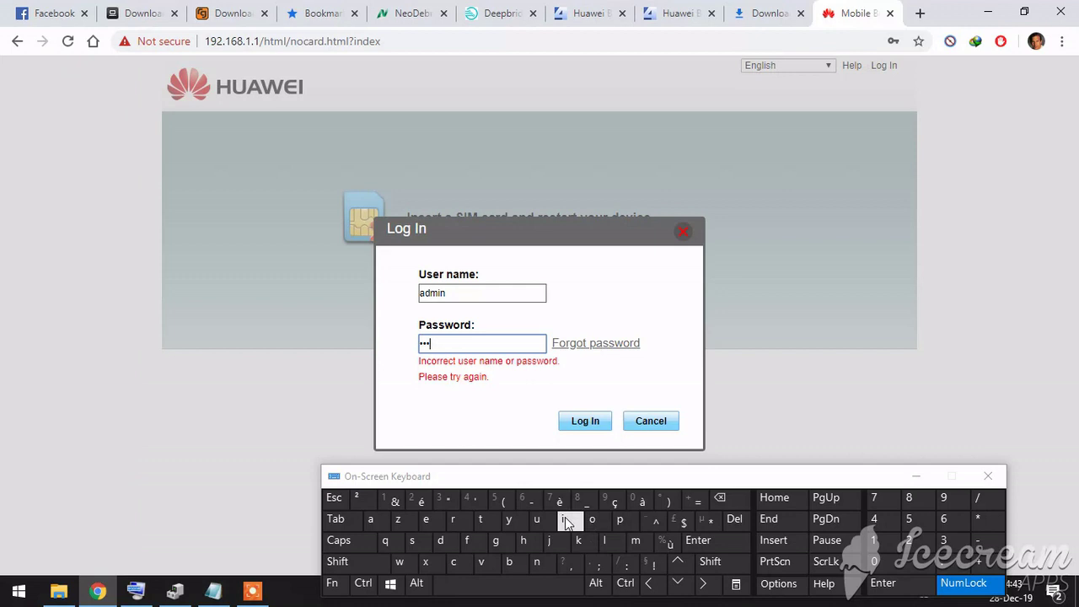
pyautogui.click(536, 561)
pyautogui.click(595, 428)
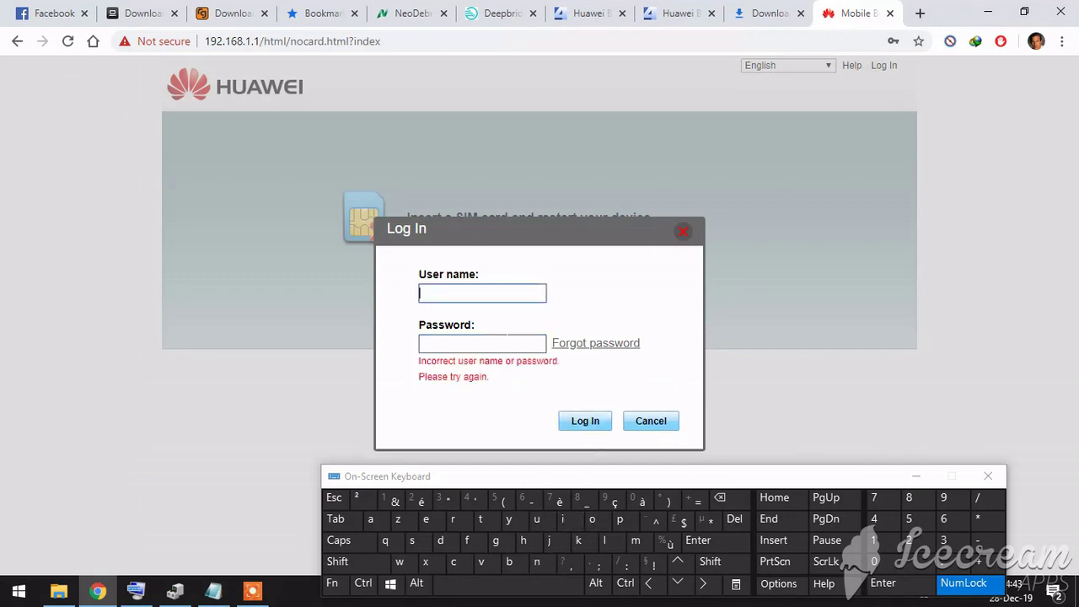
# Try to log in to the router again with the saved admin credentials
pyautogui.click(476, 293)
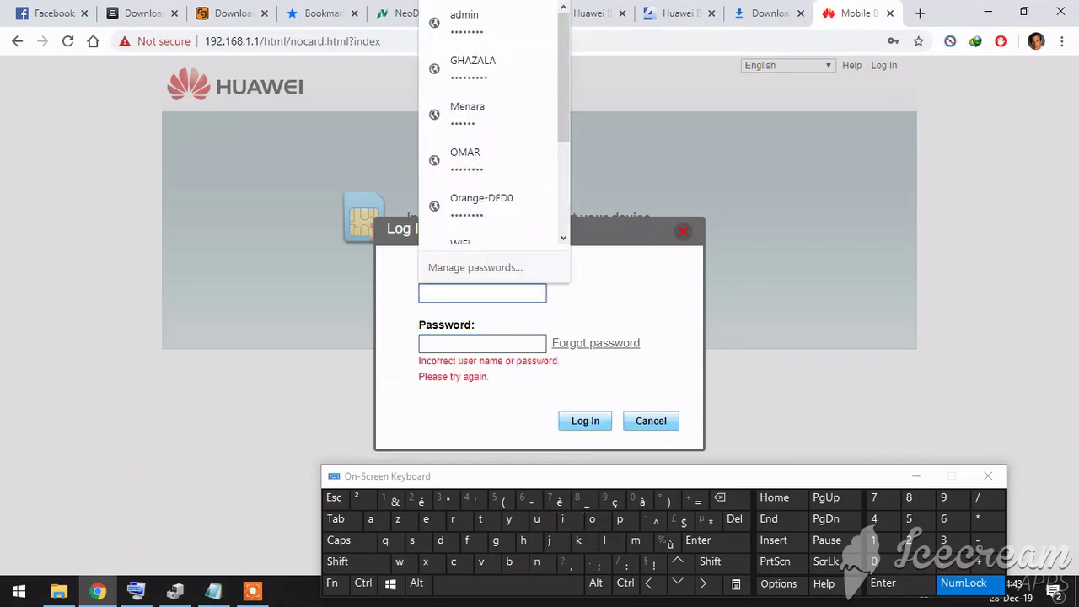
pyautogui.click(485, 31)
pyautogui.press('Tab')
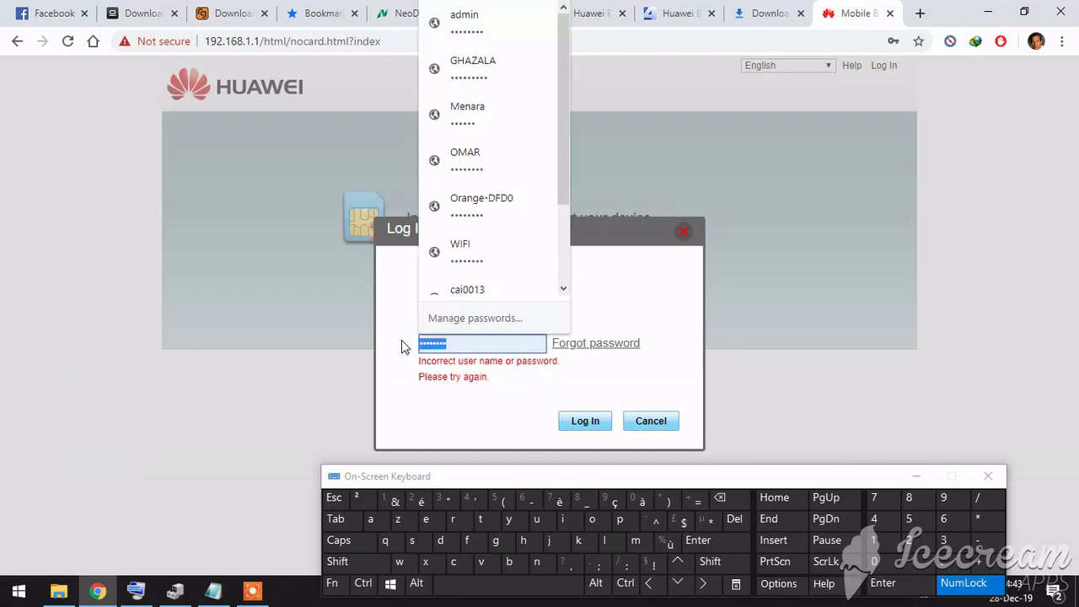
pyautogui.click(720, 498)
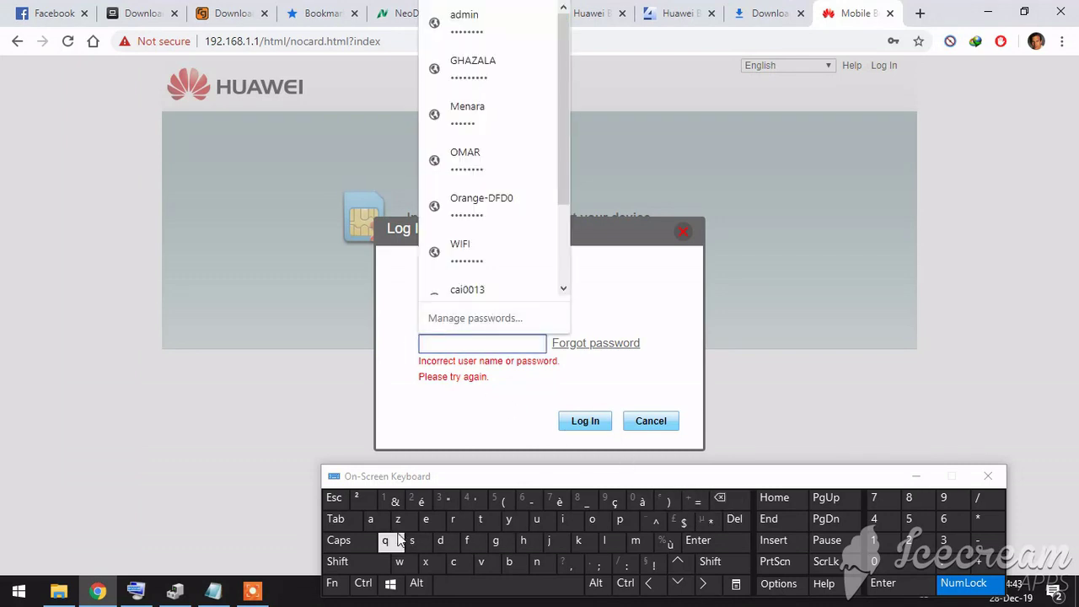
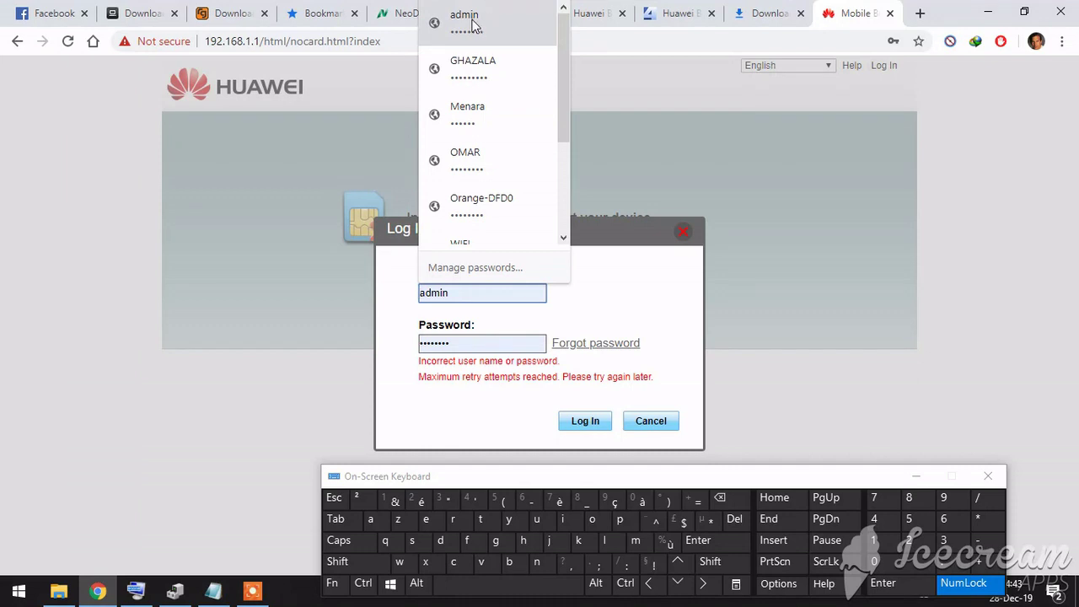
pyautogui.click(473, 27)
pyautogui.click(608, 423)
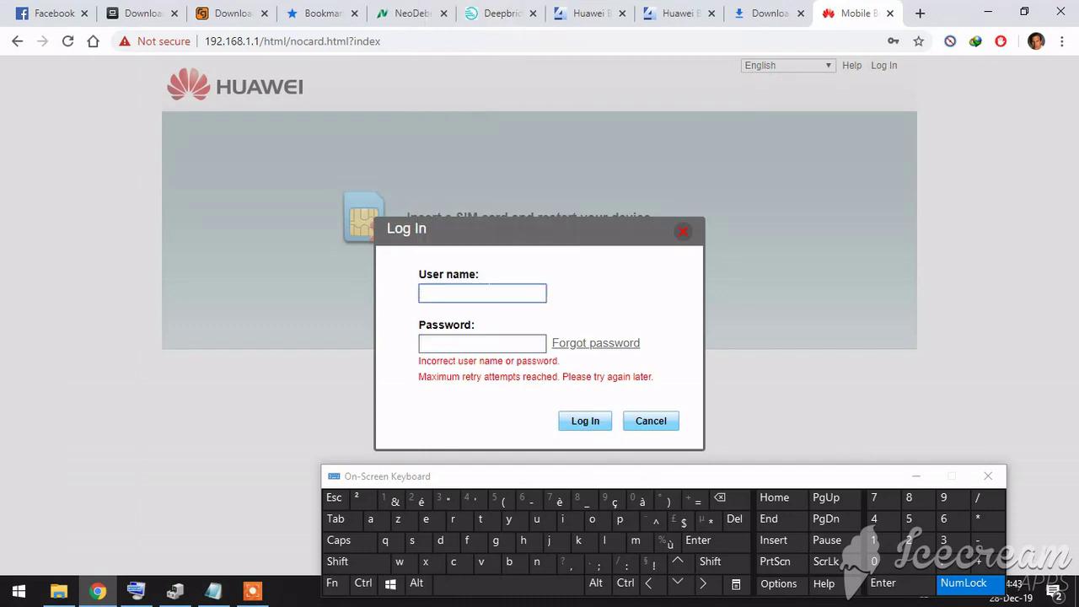
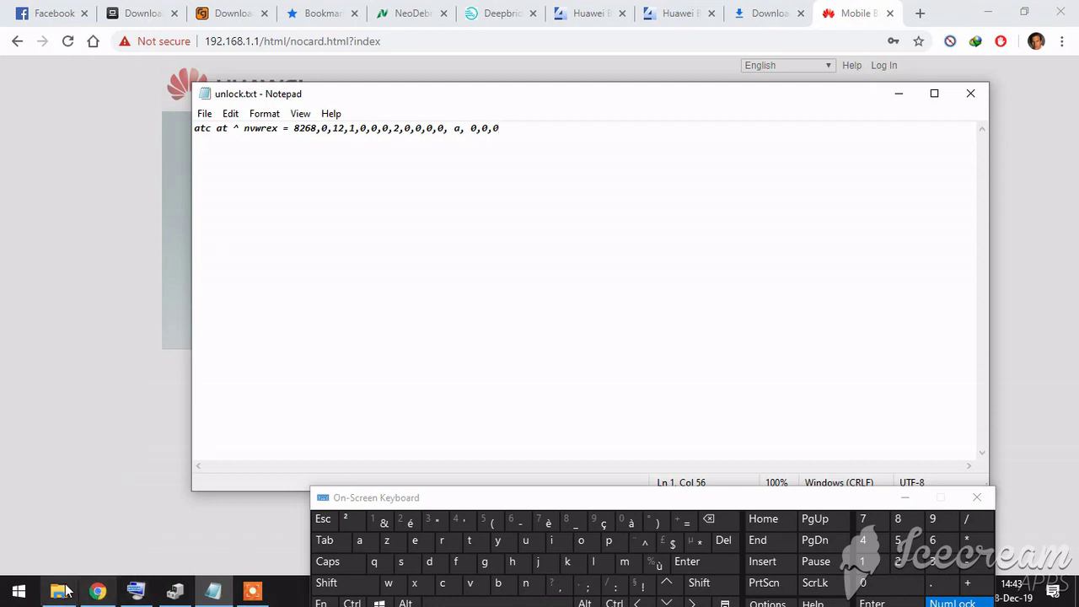
# Open flashing.txt from the New folder window in File Explorer
pyautogui.click(177, 594)
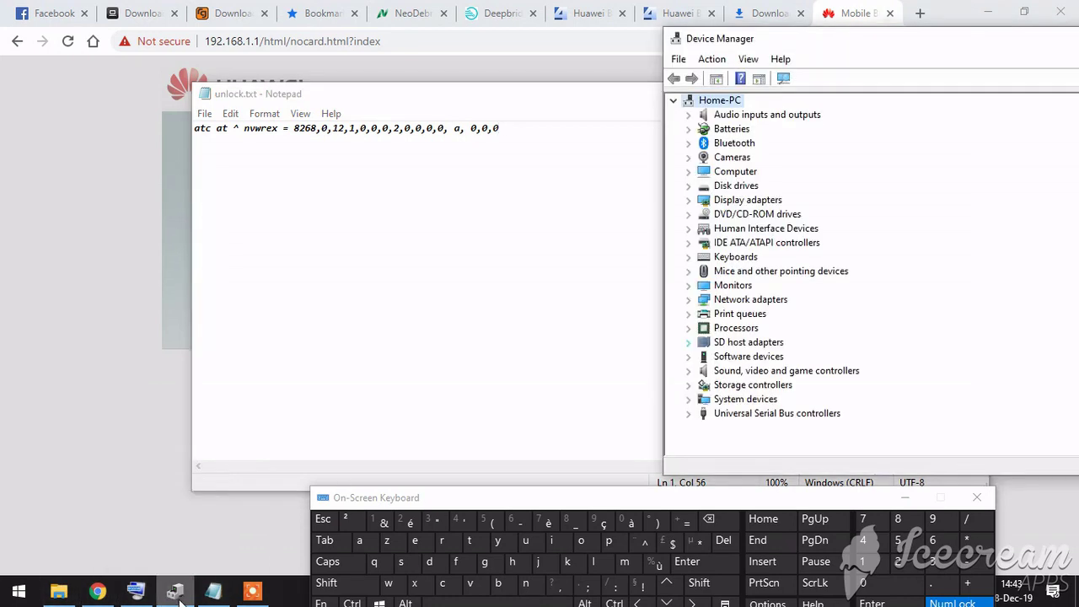
pyautogui.click(74, 594)
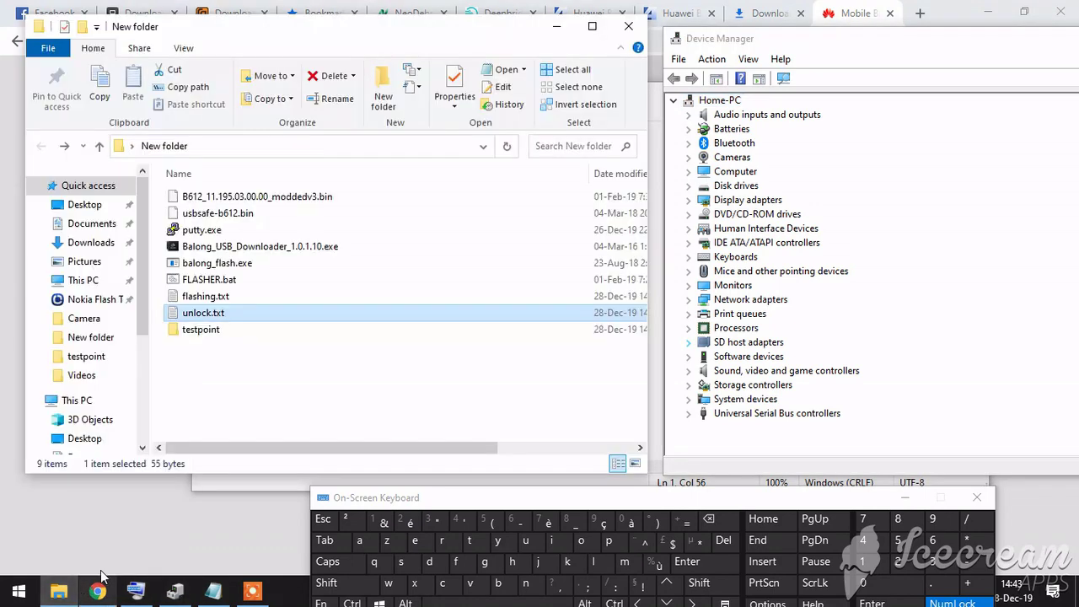
pyautogui.click(209, 298)
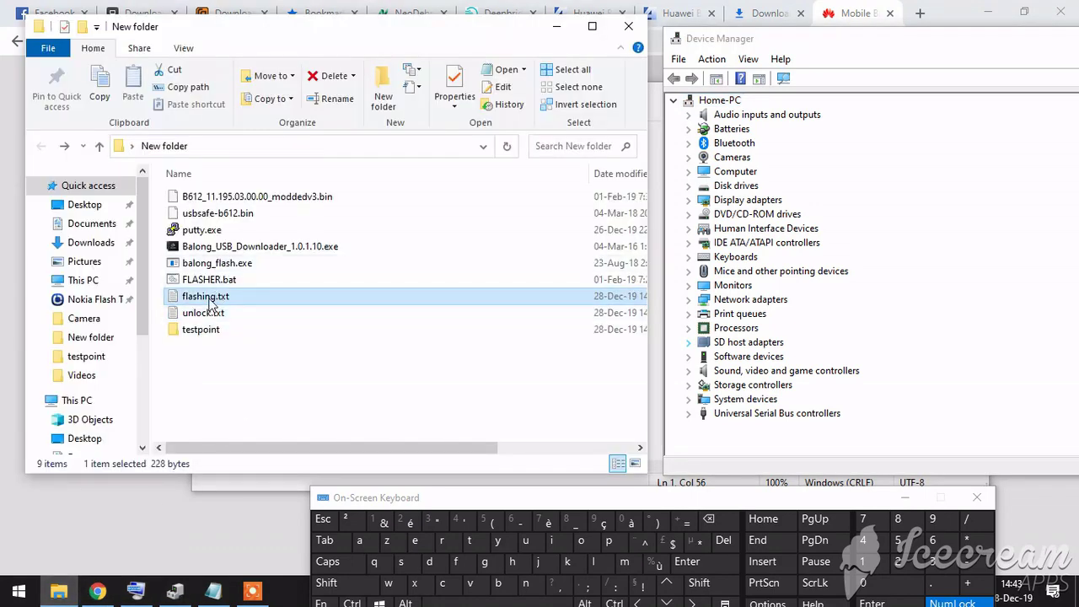
pyautogui.doubleClick(209, 300)
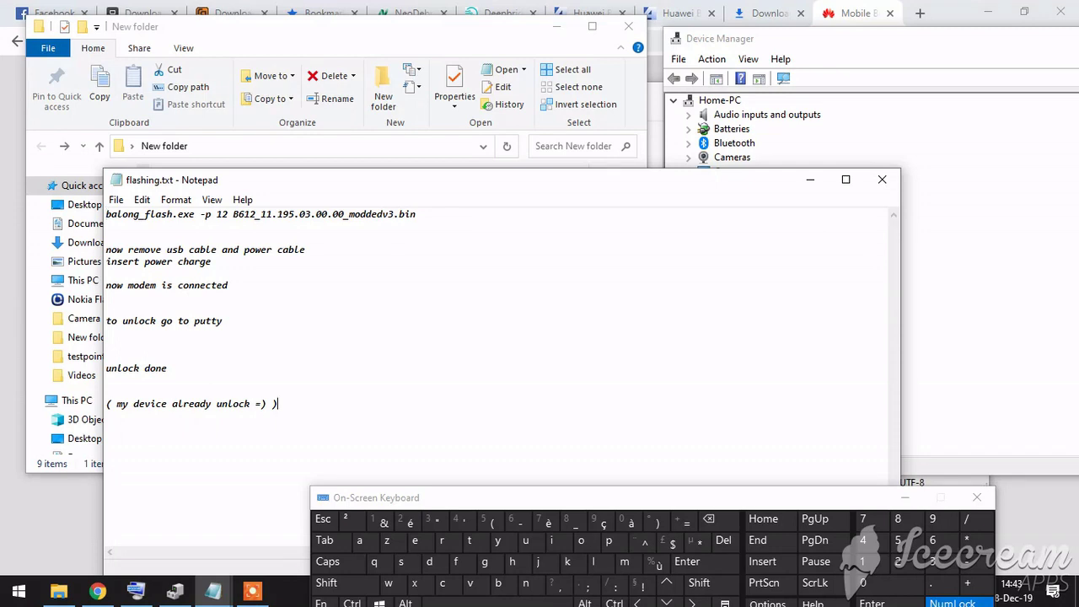
# Start a new line four lines below the last text in flashing.txt with the words "now reset"
pyautogui.click(707, 563)
pyautogui.click(708, 563)
pyautogui.click(708, 564)
pyautogui.click(708, 563)
pyautogui.moveTo(666, 498); pyautogui.dragTo(652, 241)
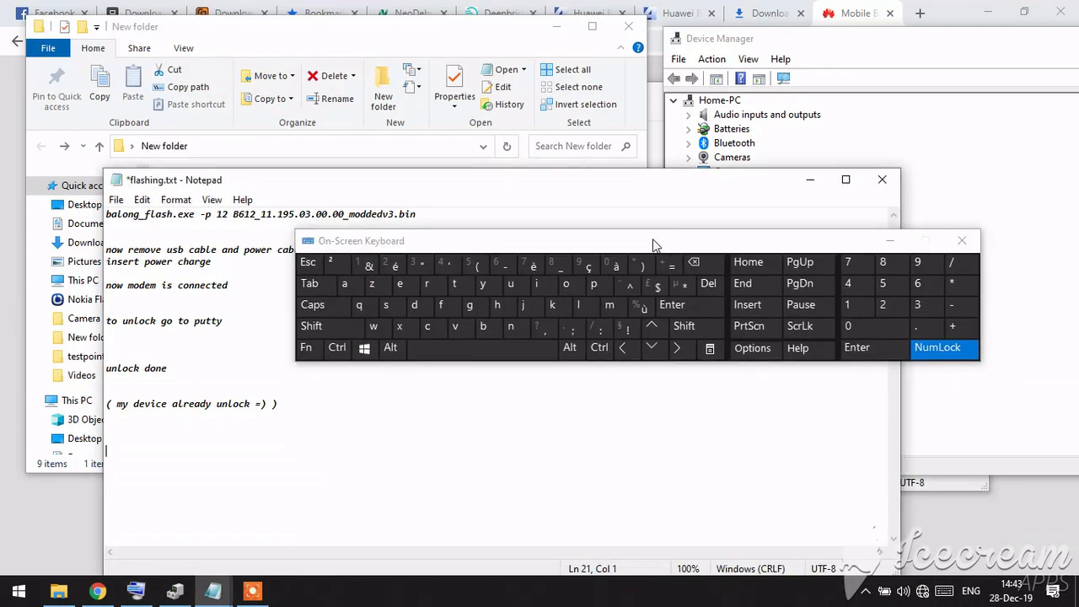
pyautogui.click(510, 327)
pyautogui.click(566, 283)
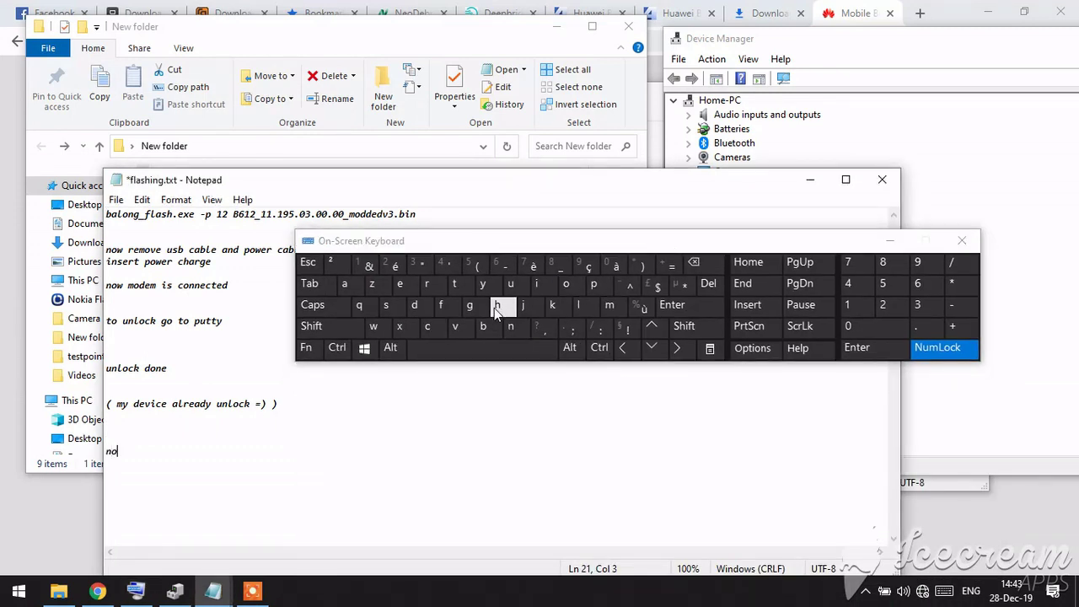
pyautogui.click(372, 327)
pyautogui.click(463, 348)
pyautogui.click(426, 284)
pyautogui.click(404, 285)
pyautogui.click(386, 305)
pyautogui.click(399, 284)
pyautogui.click(454, 284)
# Continue the new line in flashing.txt with "your device"
pyautogui.click(467, 344)
pyautogui.click(566, 284)
pyautogui.click(442, 286)
pyautogui.click(472, 348)
pyautogui.click(413, 305)
pyautogui.click(399, 284)
pyautogui.click(554, 285)
pyautogui.click(425, 325)
pyautogui.click(403, 287)
# Add "by press" after "your device" in the last line of flashing.txt
pyautogui.click(435, 352)
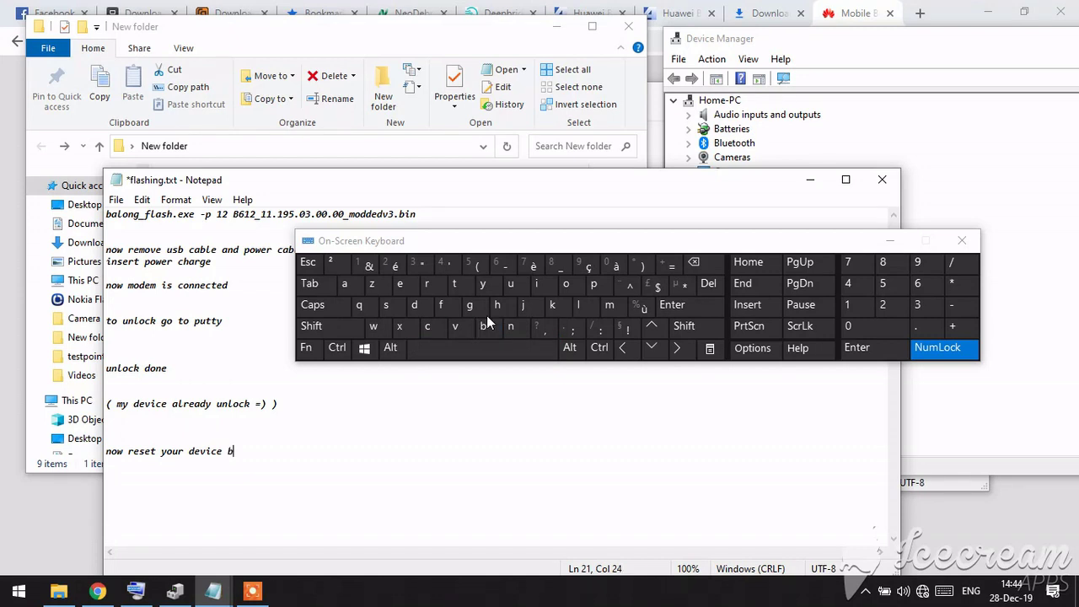
pyautogui.click(484, 285)
pyautogui.click(472, 349)
pyautogui.click(594, 284)
pyautogui.click(433, 287)
pyautogui.click(407, 286)
pyautogui.click(388, 307)
pyautogui.click(388, 307)
pyautogui.click(481, 349)
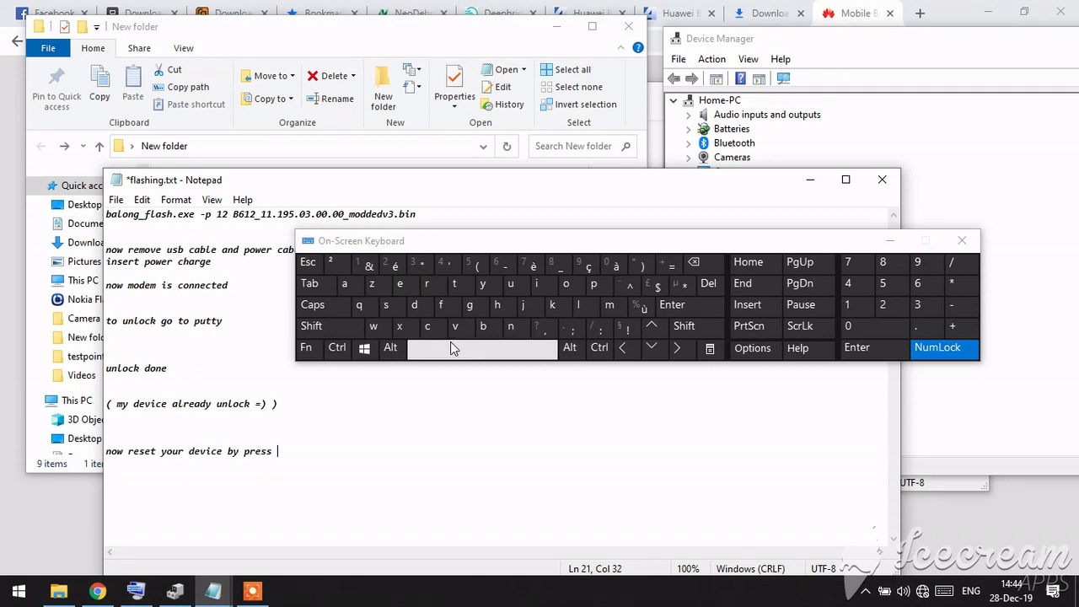
# Append "on reset" to the last line of flashing.txt
pyautogui.click(579, 286)
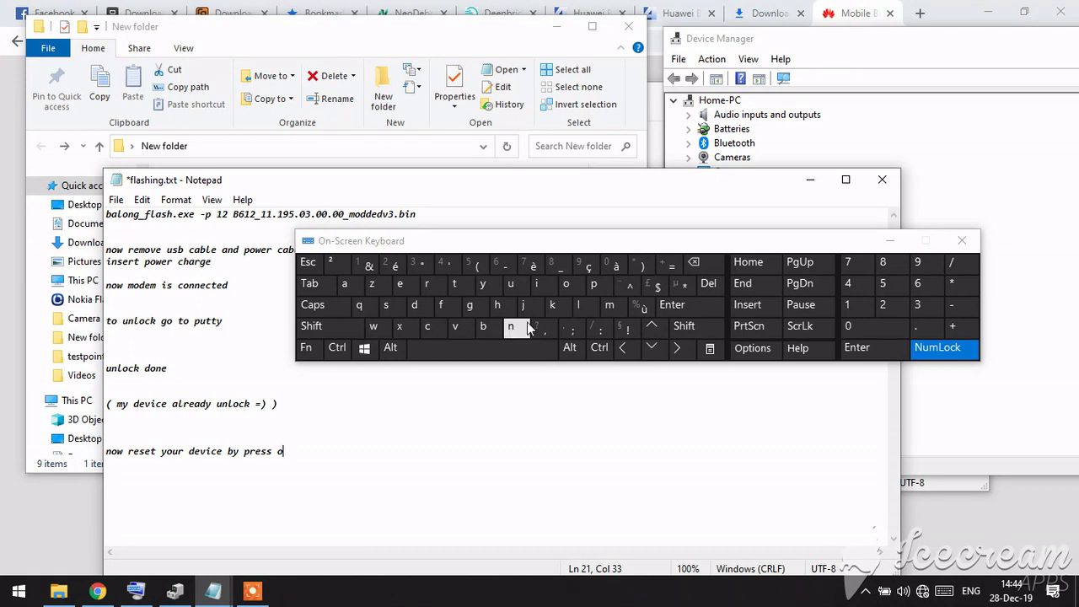
pyautogui.click(510, 325)
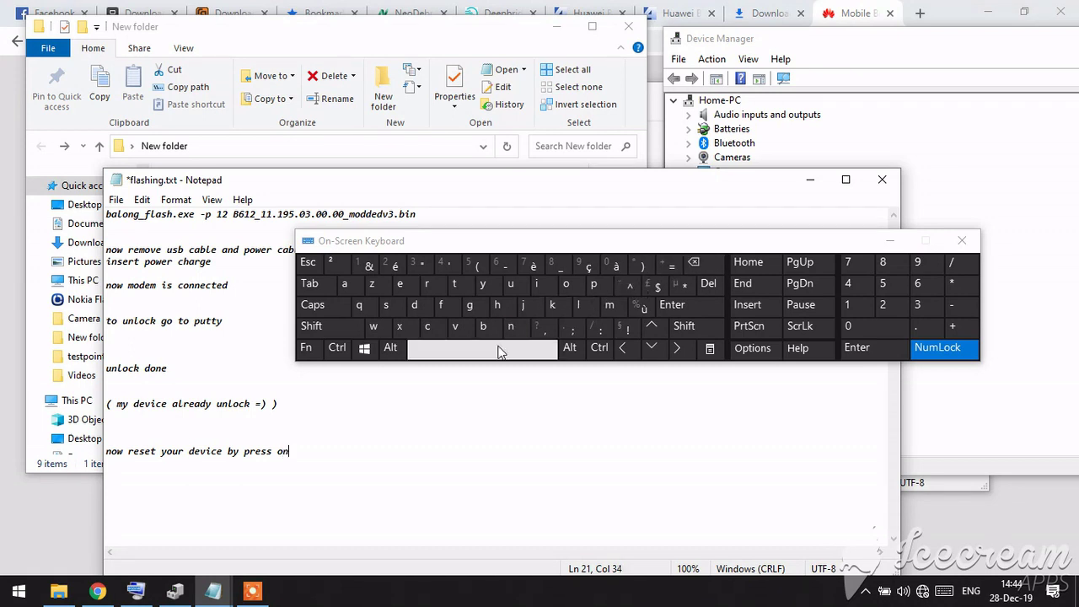
pyautogui.click(433, 349)
pyautogui.click(396, 307)
pyautogui.click(407, 287)
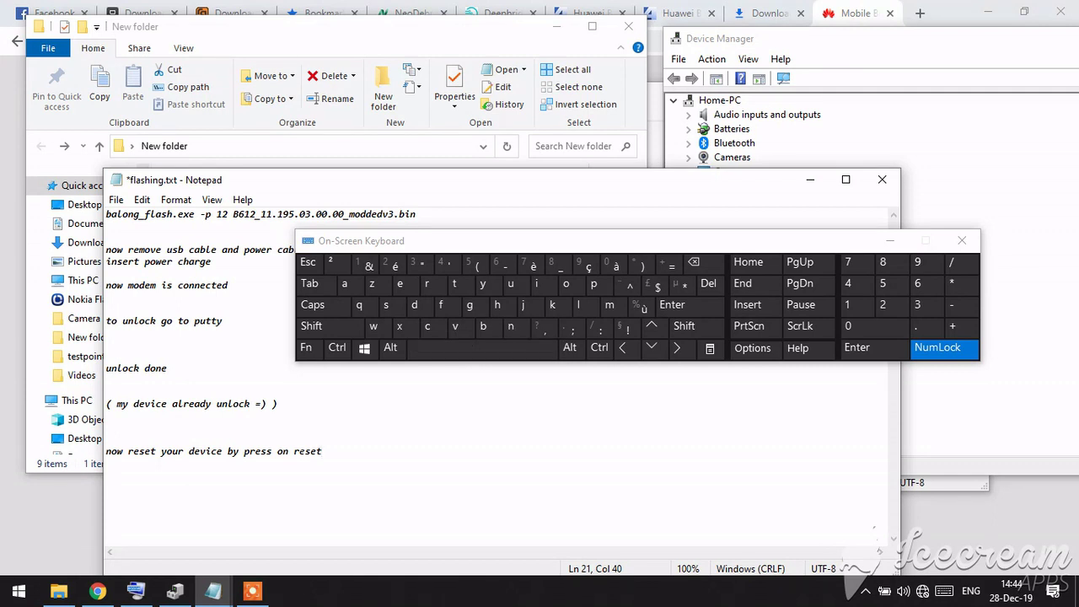
# Change the ending of the last line to "press reset button" and save flashing.txt
pyautogui.click(693, 261)
pyautogui.click(693, 261)
pyautogui.click(693, 261)
pyautogui.click(450, 351)
pyautogui.click(483, 325)
pyautogui.click(454, 284)
pyautogui.click(454, 283)
pyautogui.click(566, 284)
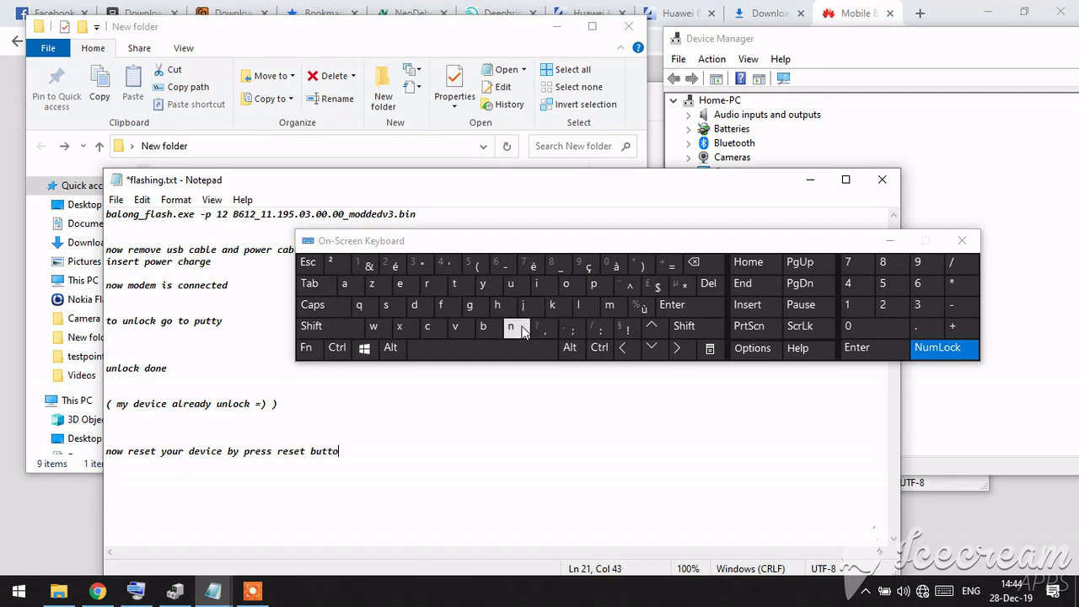
pyautogui.click(116, 199)
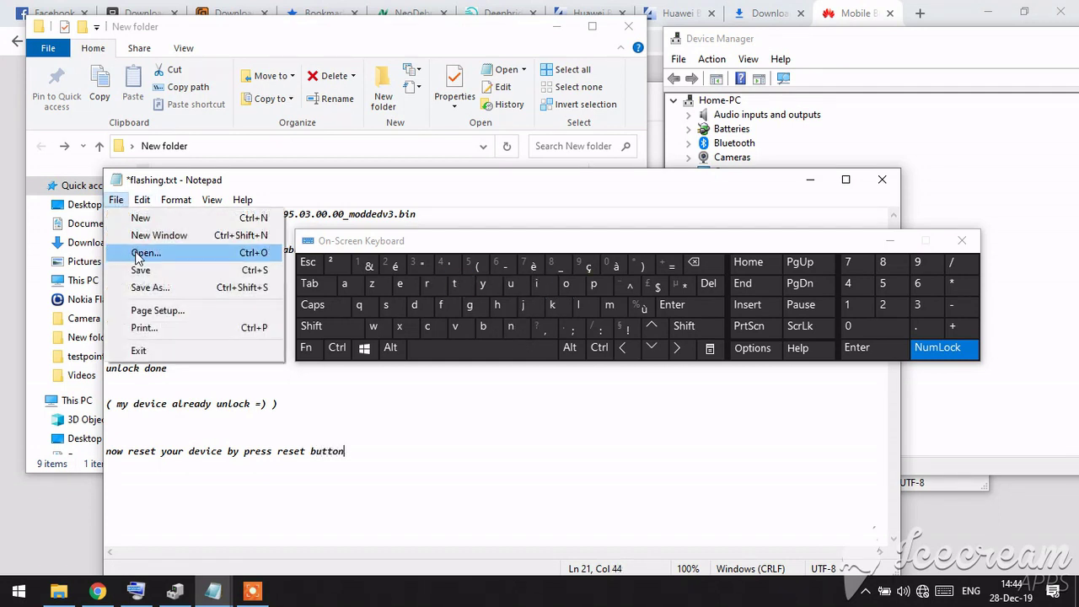
pyautogui.click(138, 271)
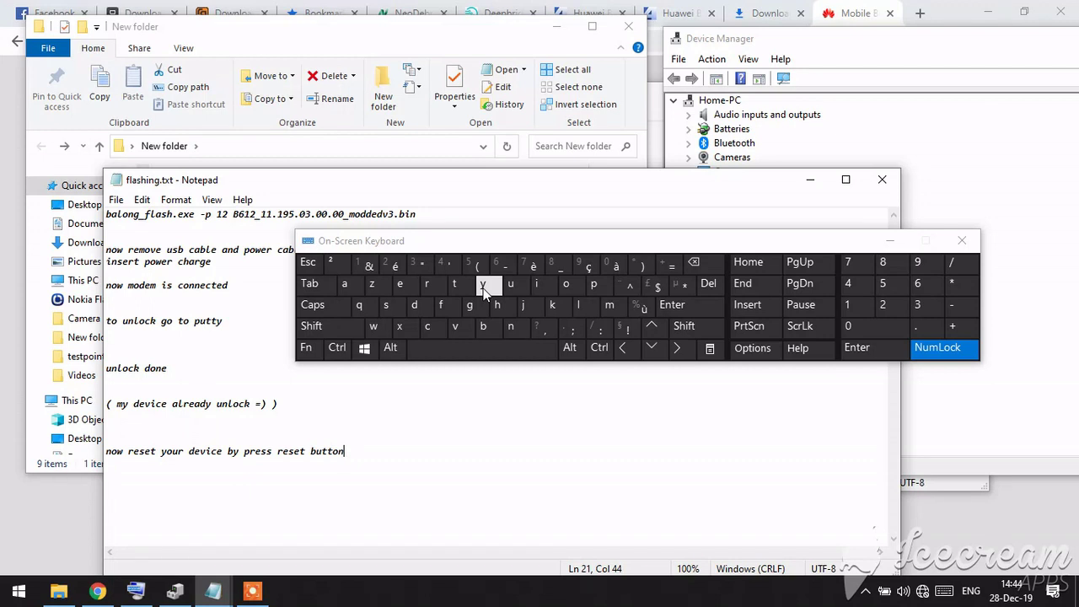
pyautogui.click(136, 591)
pyautogui.click(136, 591)
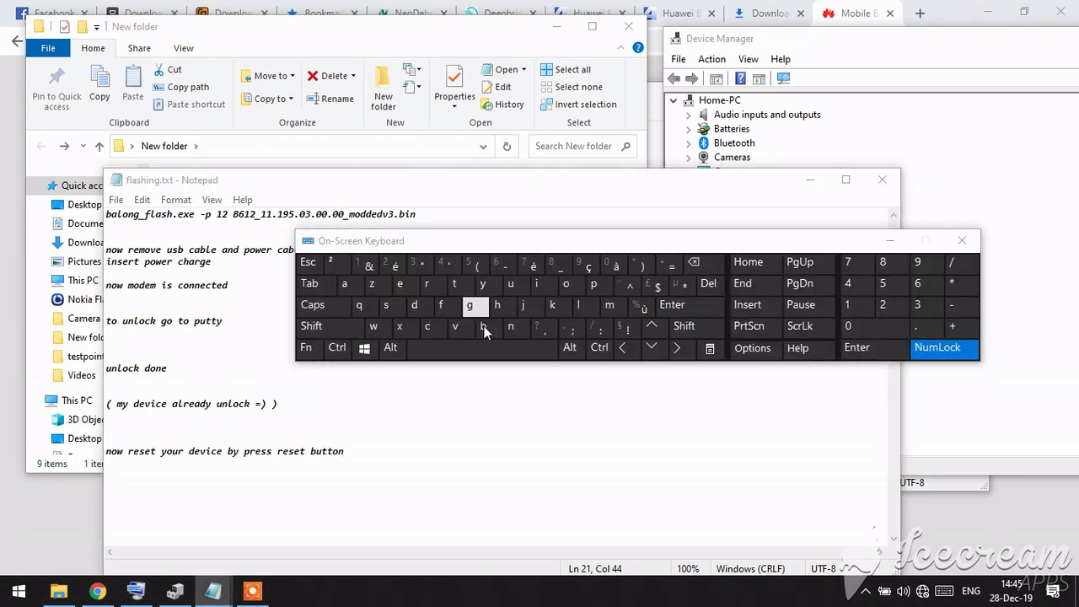
# Start another line in flashing.txt, two lines below the reset instruction, with the word "wait"
pyautogui.click(129, 451)
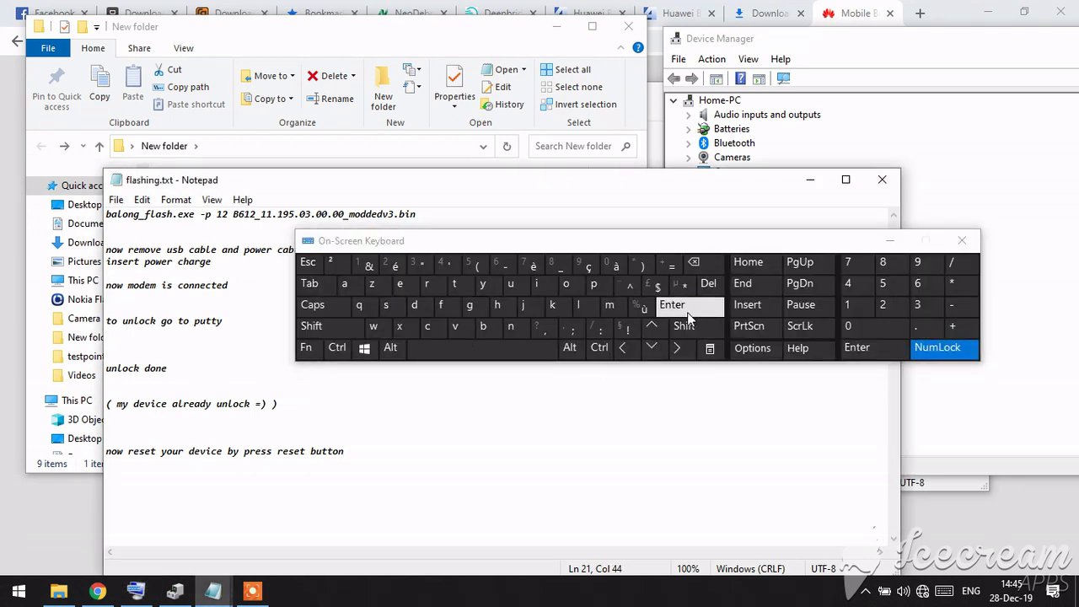
pyautogui.click(687, 312)
pyautogui.click(687, 311)
pyautogui.click(374, 325)
pyautogui.click(344, 284)
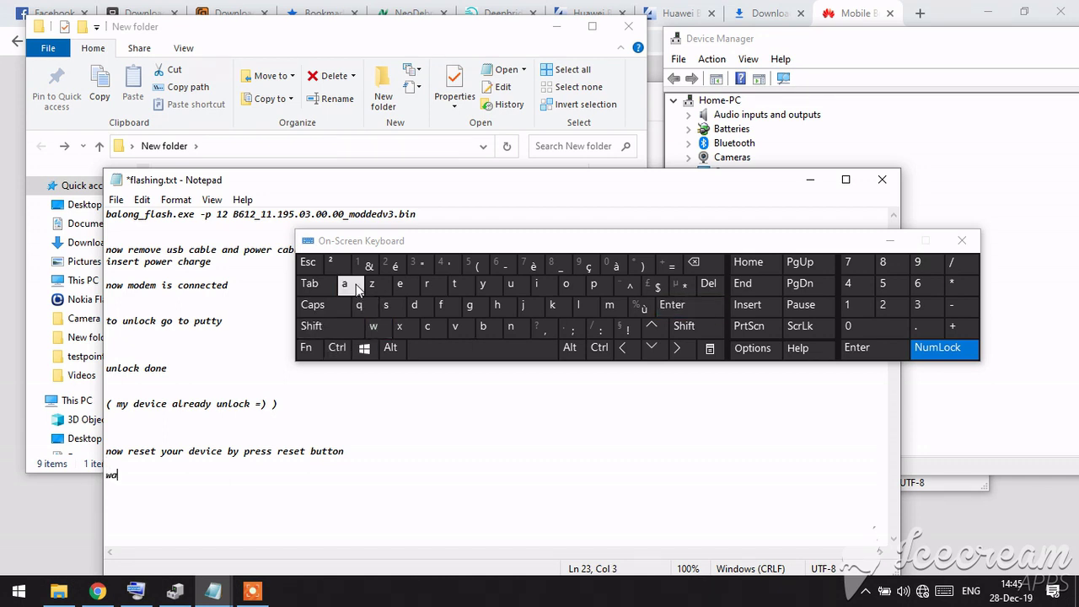
pyautogui.click(543, 285)
pyautogui.click(461, 286)
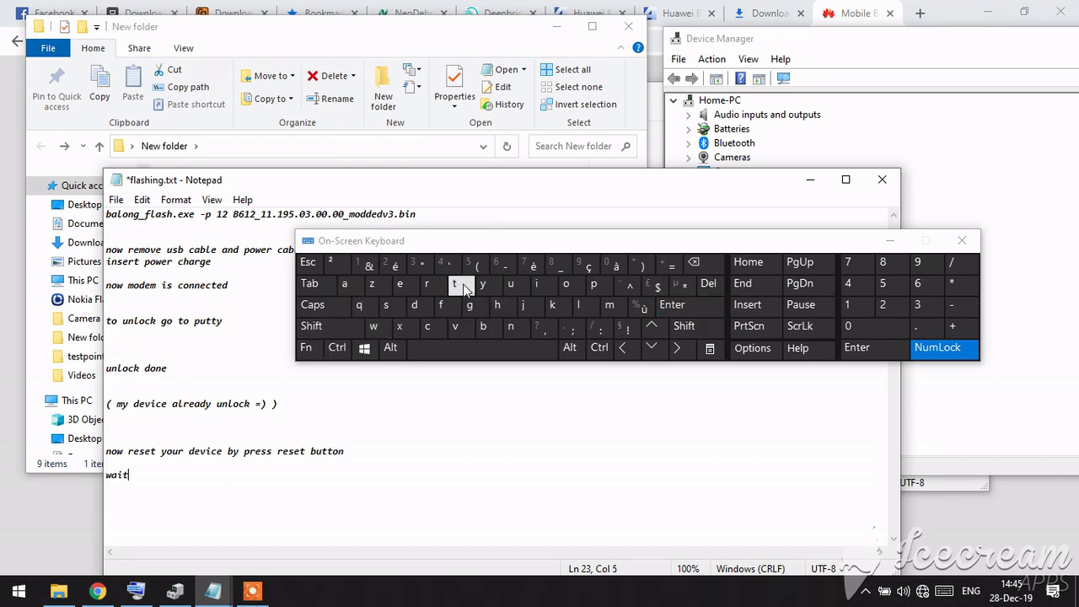
# Extend the last line of flashing.txt to "wait 1 minut"
pyautogui.click(469, 356)
pyautogui.click(848, 304)
pyautogui.click(503, 350)
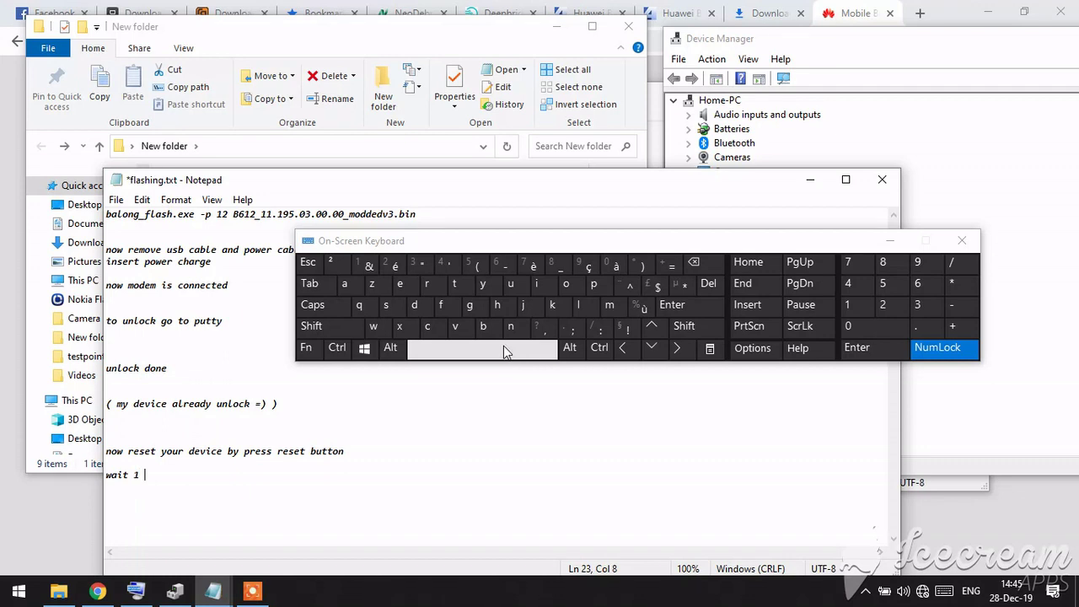
pyautogui.click(609, 304)
pyautogui.click(537, 285)
pyautogui.click(510, 326)
pyautogui.click(510, 285)
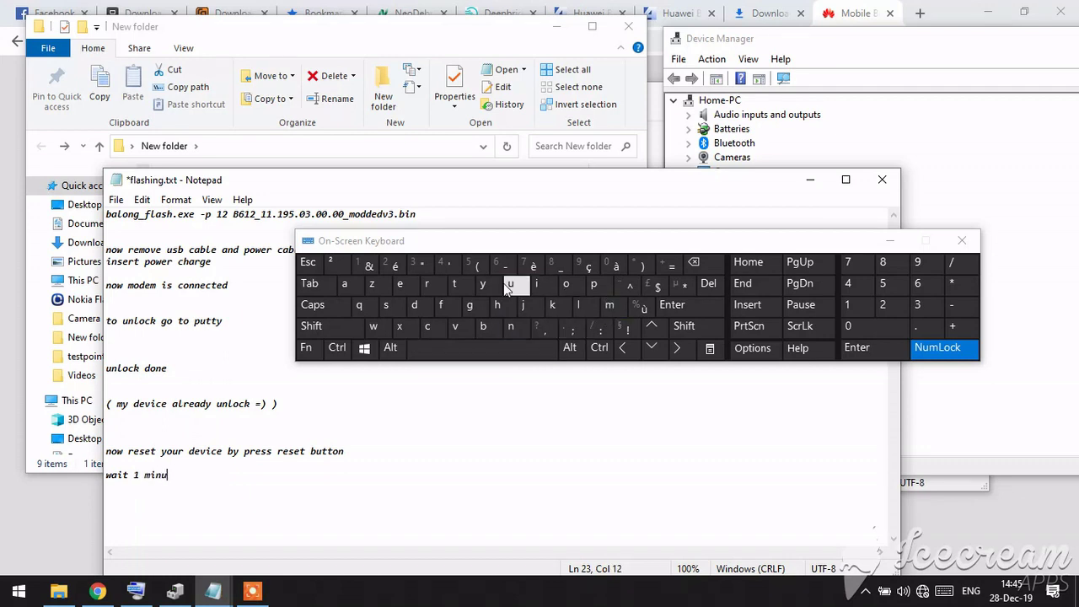
pyautogui.click(457, 286)
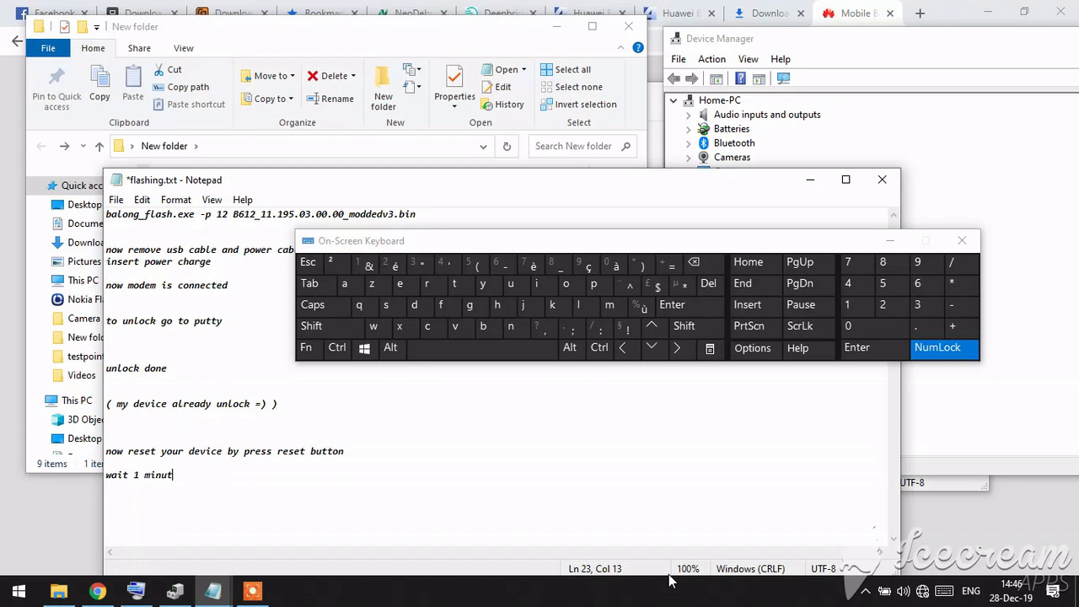
# Check the computer's network connection status, hide the on-screen keyboard, and reload the router page in Chrome
pyautogui.click(923, 591)
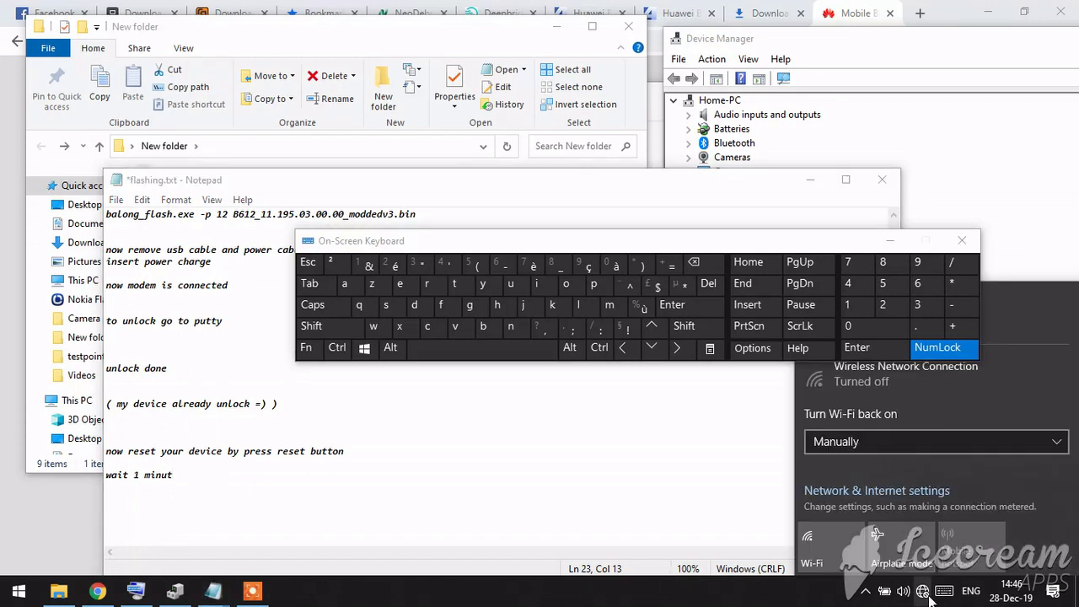
pyautogui.click(895, 232)
pyautogui.click(822, 594)
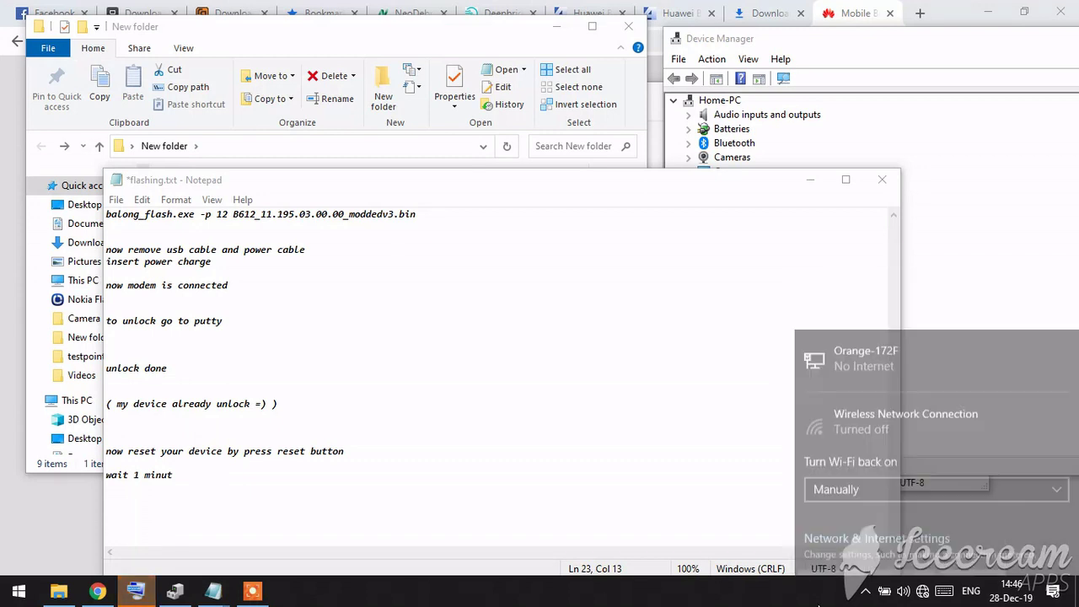
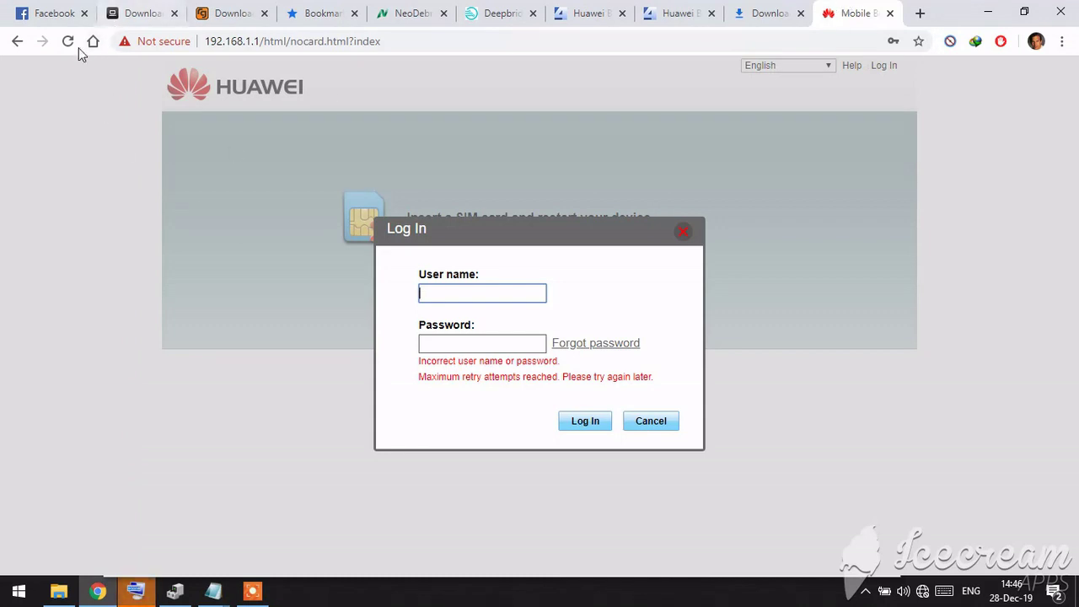
pyautogui.click(67, 49)
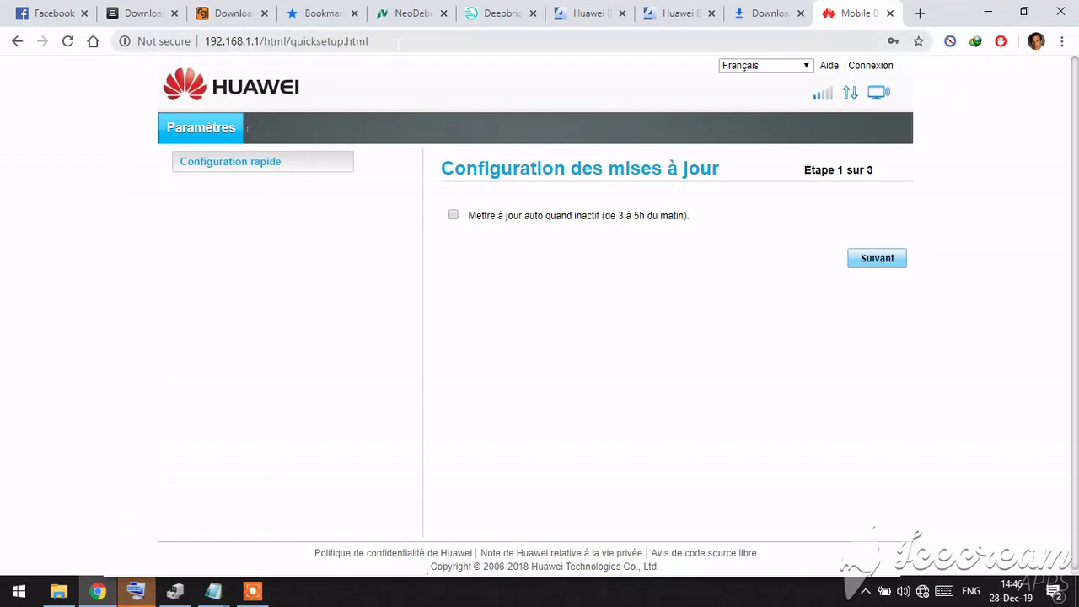
# Set the router web interface language to English
pyautogui.hotkey('ctrl', 'l')
pyautogui.click(464, 338)
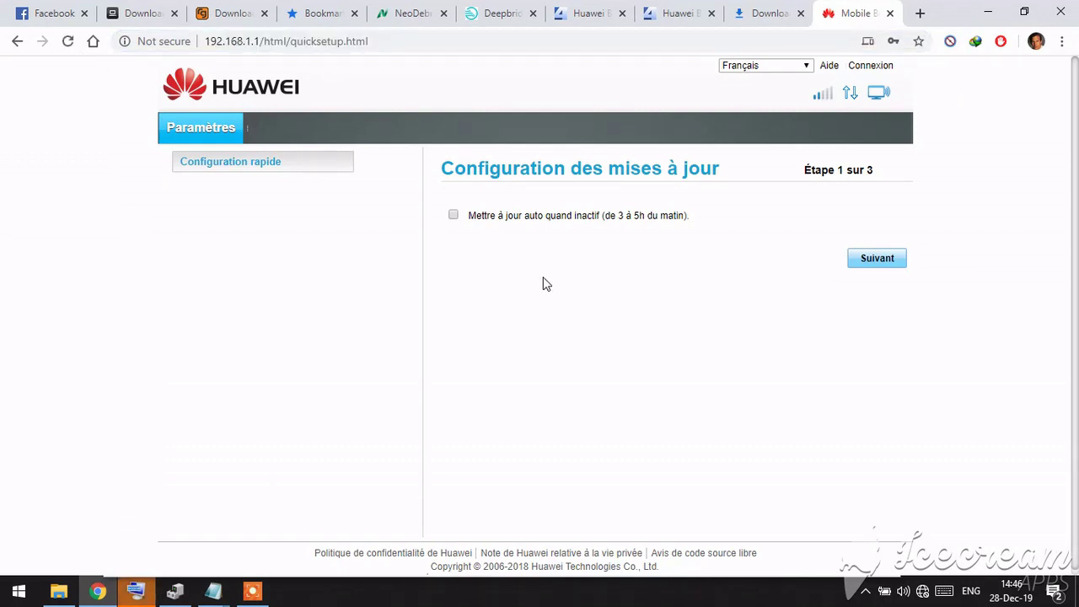
pyautogui.click(792, 74)
pyautogui.click(761, 88)
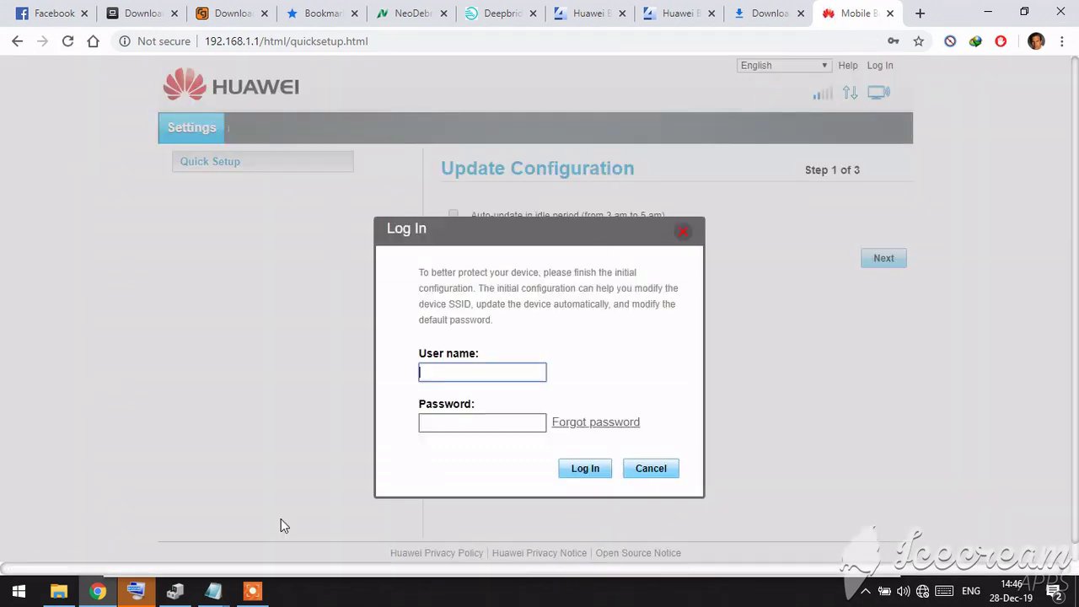
# Reopen the router login form with the on-screen keyboard available and fill in the saved admin user name and password
pyautogui.click(136, 591)
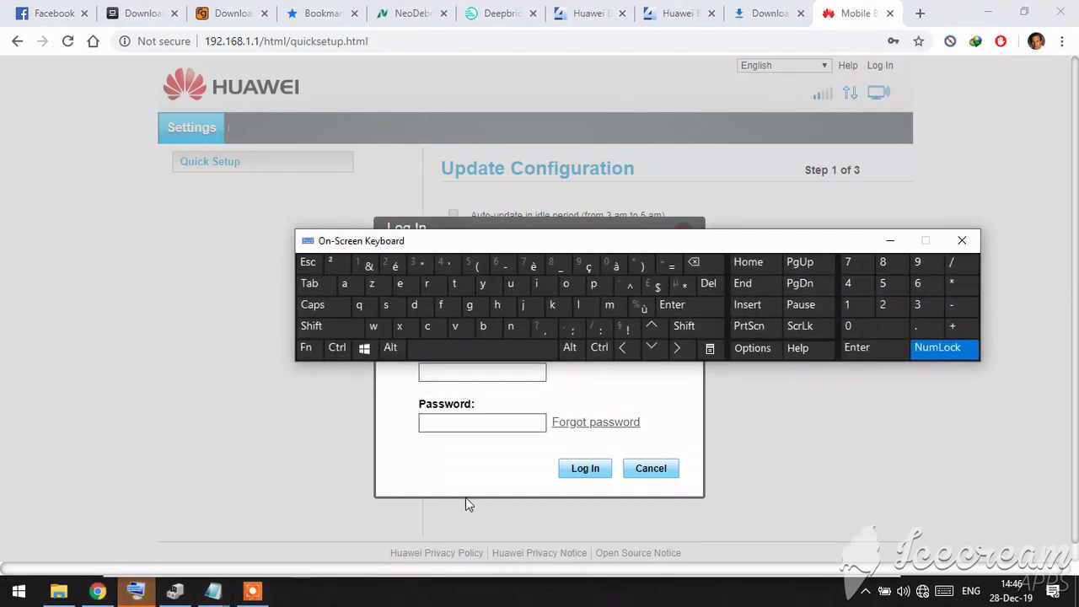
pyautogui.moveTo(524, 247); pyautogui.dragTo(553, 538)
pyautogui.click(664, 474)
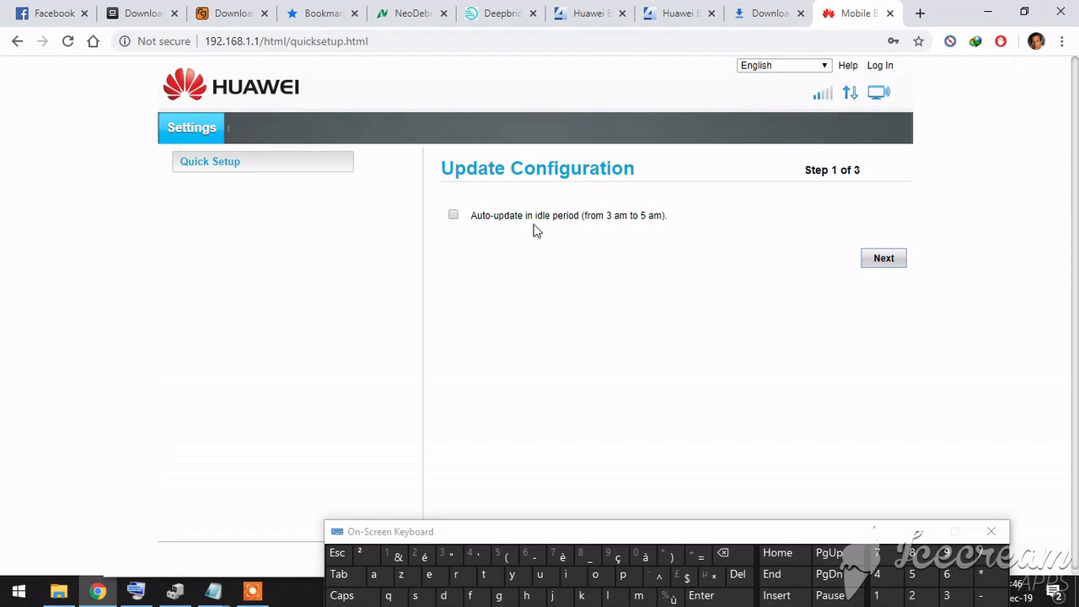
pyautogui.click(876, 68)
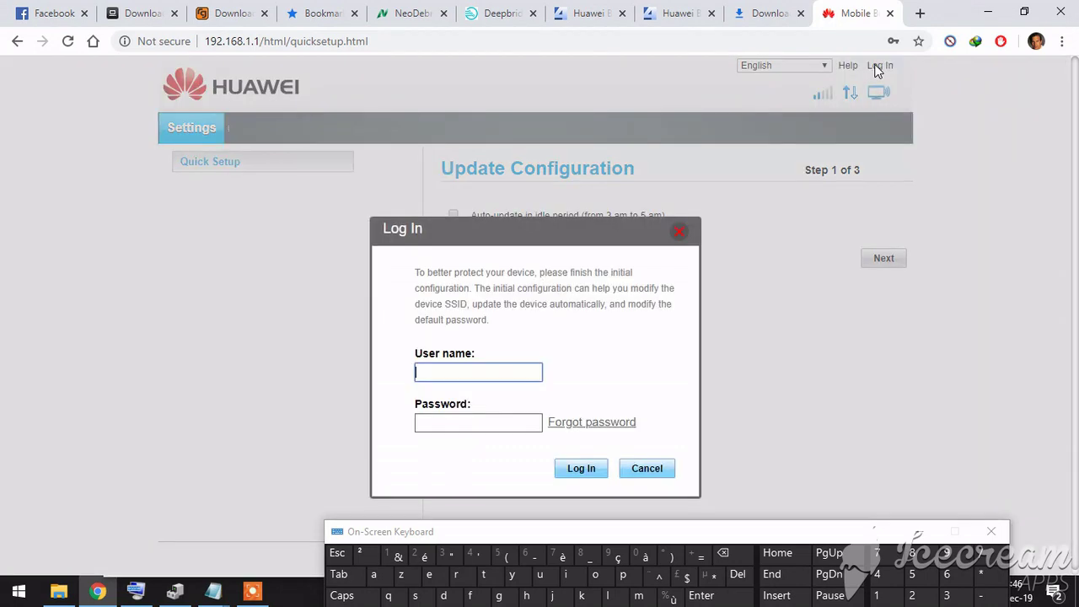
pyautogui.click(478, 372)
pyautogui.click(459, 24)
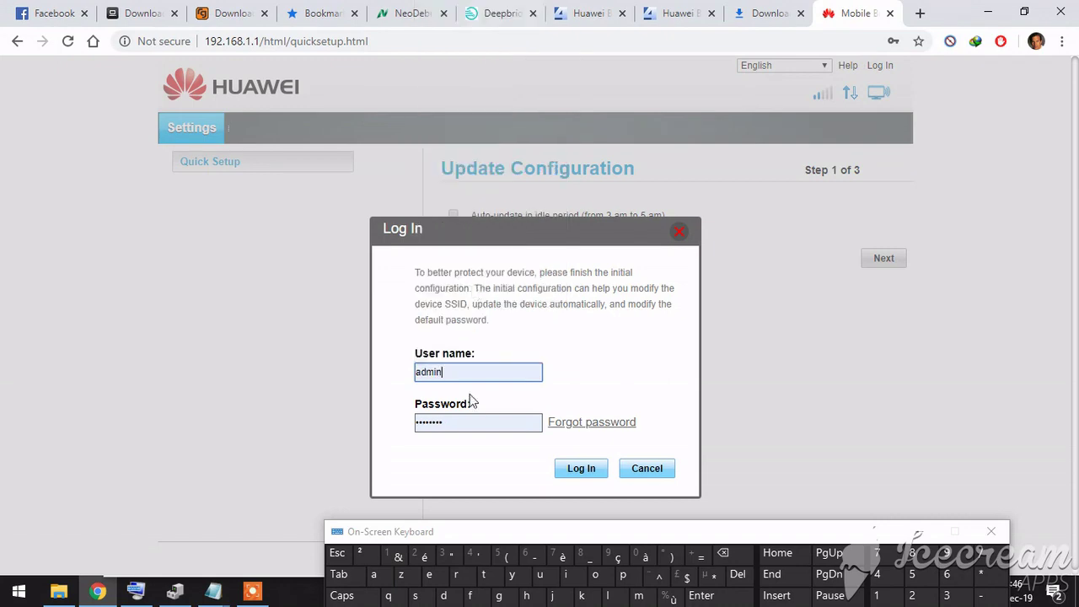
# Replace the filled-in password with another account password and try to log in as admin
pyautogui.click(426, 422)
pyautogui.moveTo(489, 538); pyautogui.dragTo(448, 192)
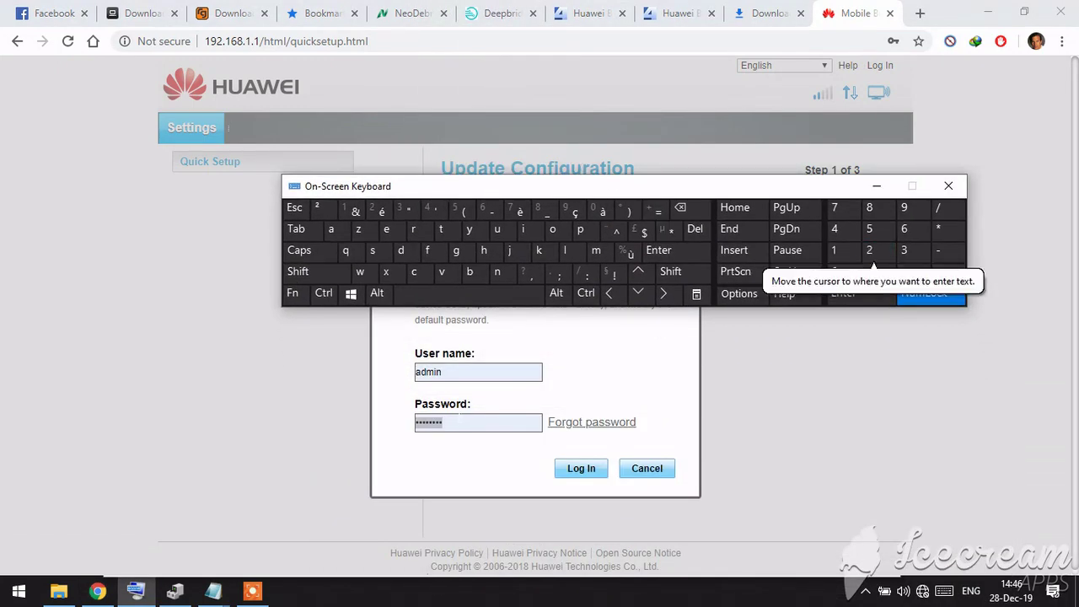
pyautogui.click(456, 423)
pyautogui.doubleClick(456, 424)
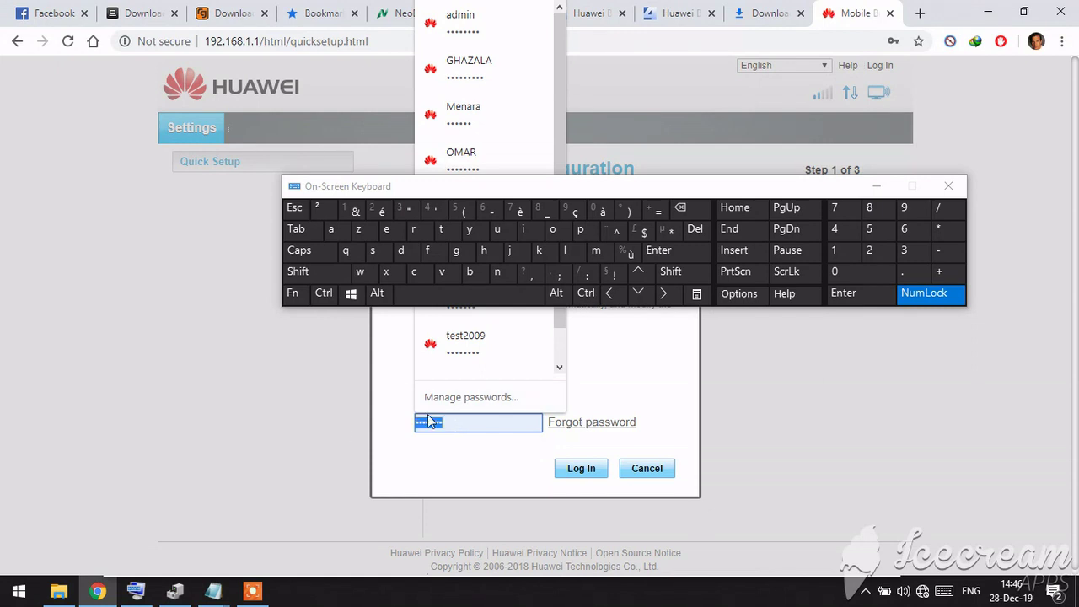
pyautogui.click(691, 213)
pyautogui.click(843, 250)
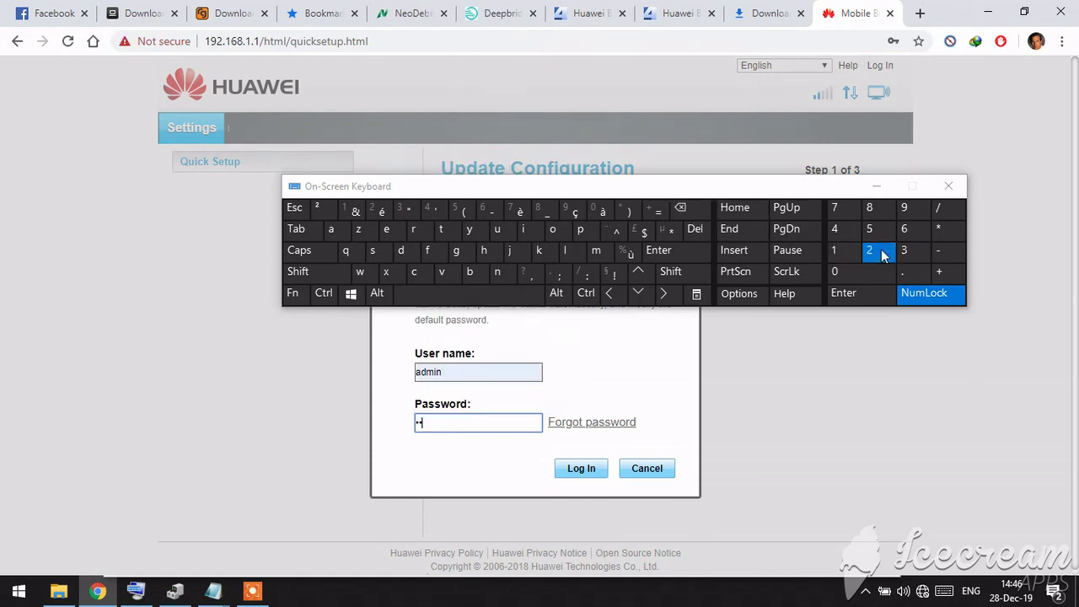
pyautogui.click(881, 250)
pyautogui.click(905, 251)
pyautogui.click(833, 249)
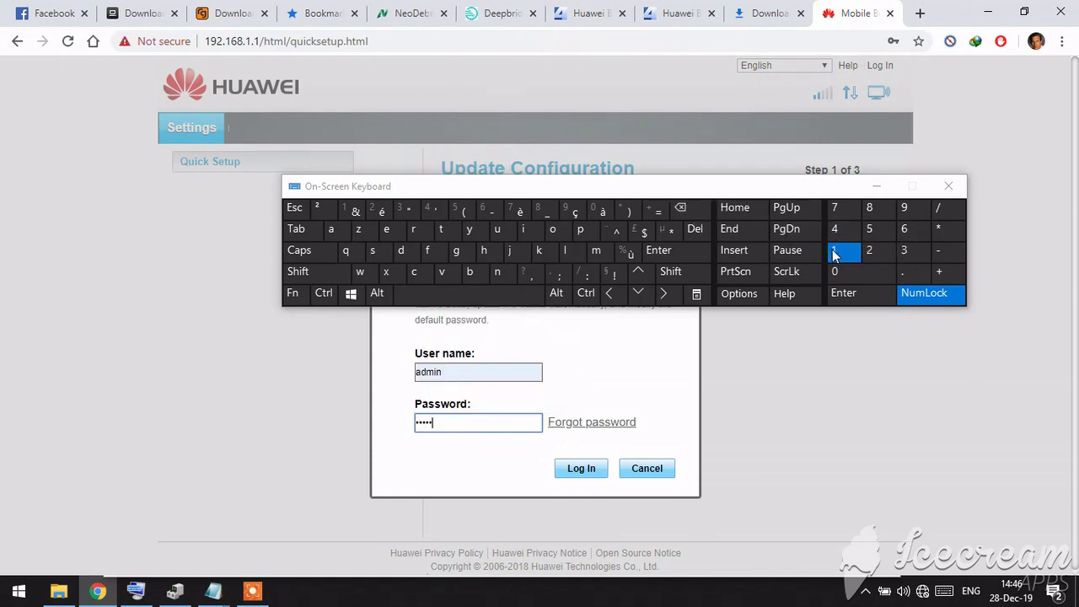
pyautogui.click(869, 250)
pyautogui.click(904, 250)
pyautogui.moveTo(699, 187); pyautogui.dragTo(699, 526)
pyautogui.click(581, 469)
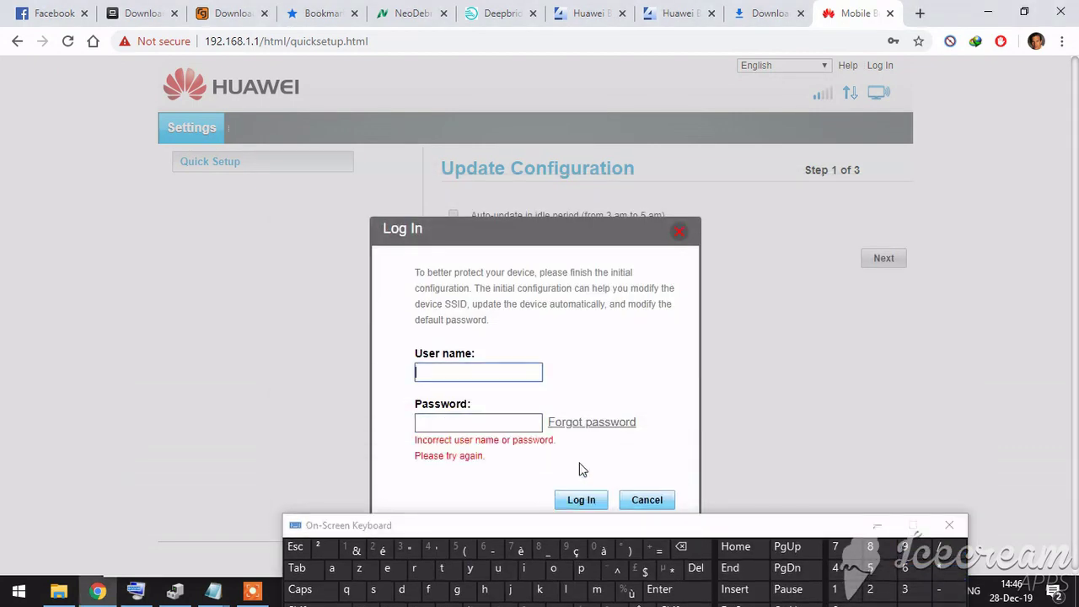
# Dismiss the login form and the save-password prompt, and load the router's root address 192.168.1.1
pyautogui.click(674, 233)
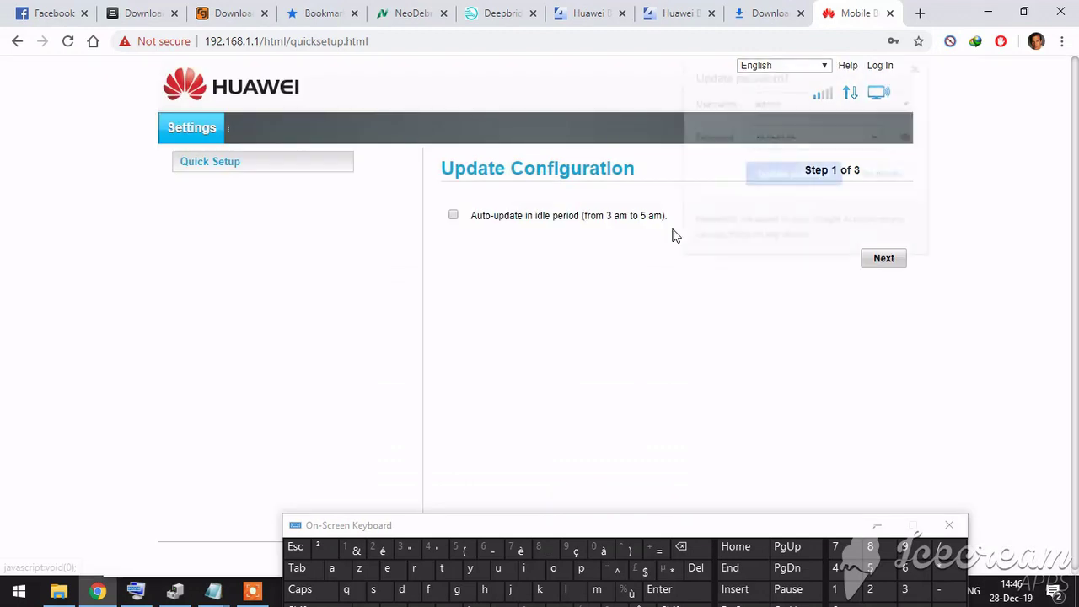
pyautogui.click(919, 67)
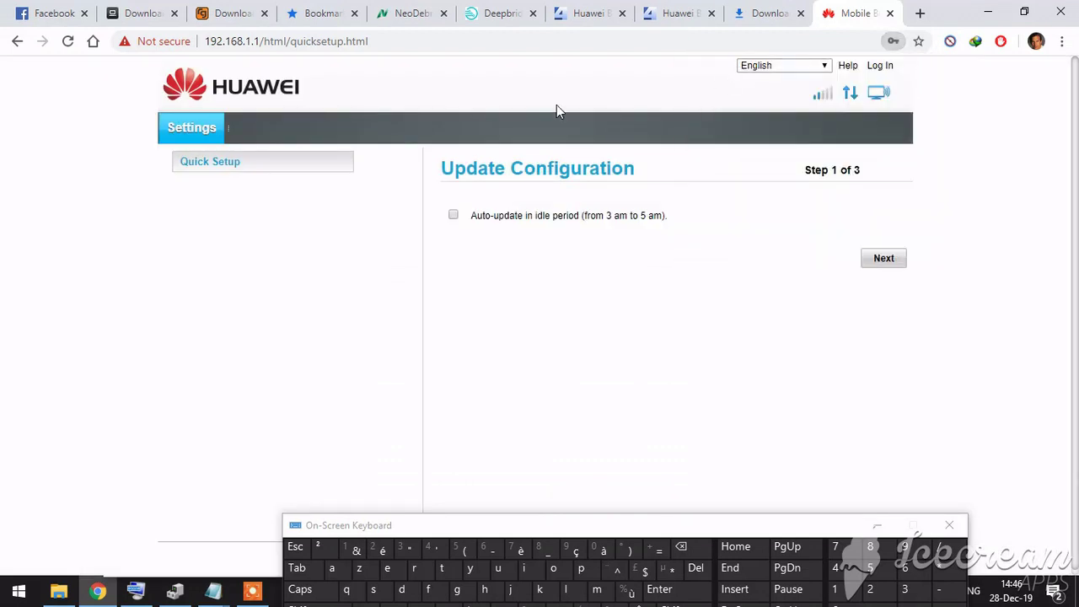
pyautogui.moveTo(368, 40); pyautogui.dragTo(270, 40)
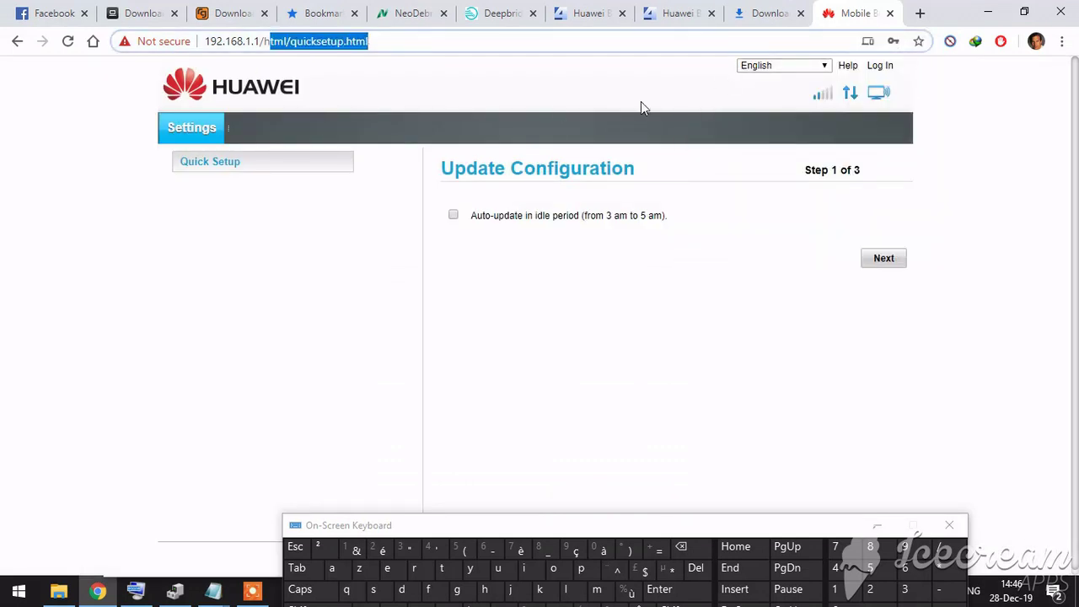
pyautogui.click(693, 548)
pyautogui.click(692, 548)
pyautogui.click(665, 593)
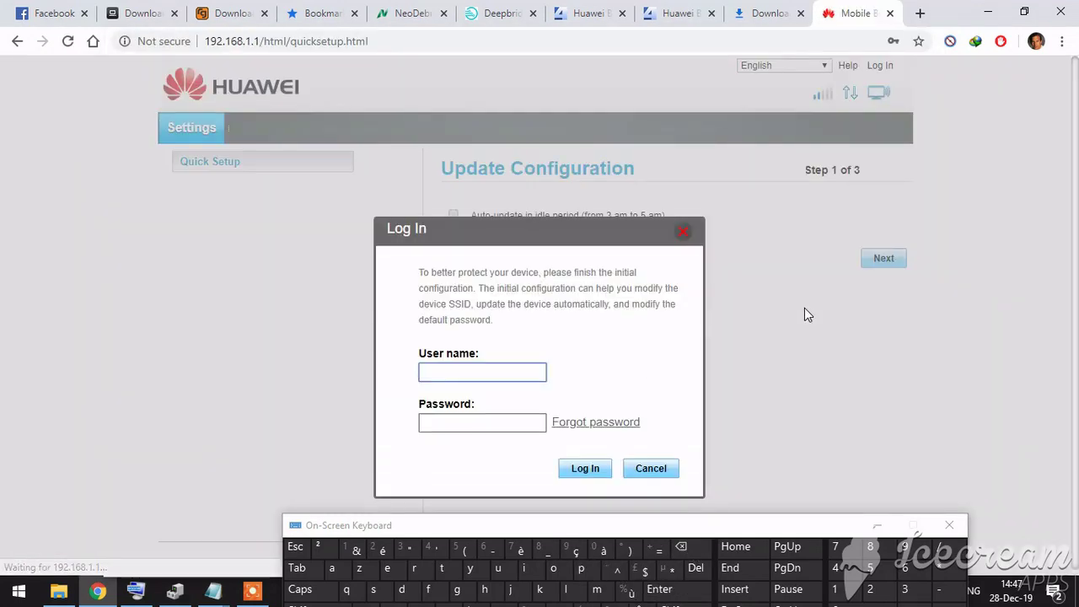
# Fill the router login form with the saved admin user name and password
pyautogui.moveTo(559, 525); pyautogui.dragTo(463, 37)
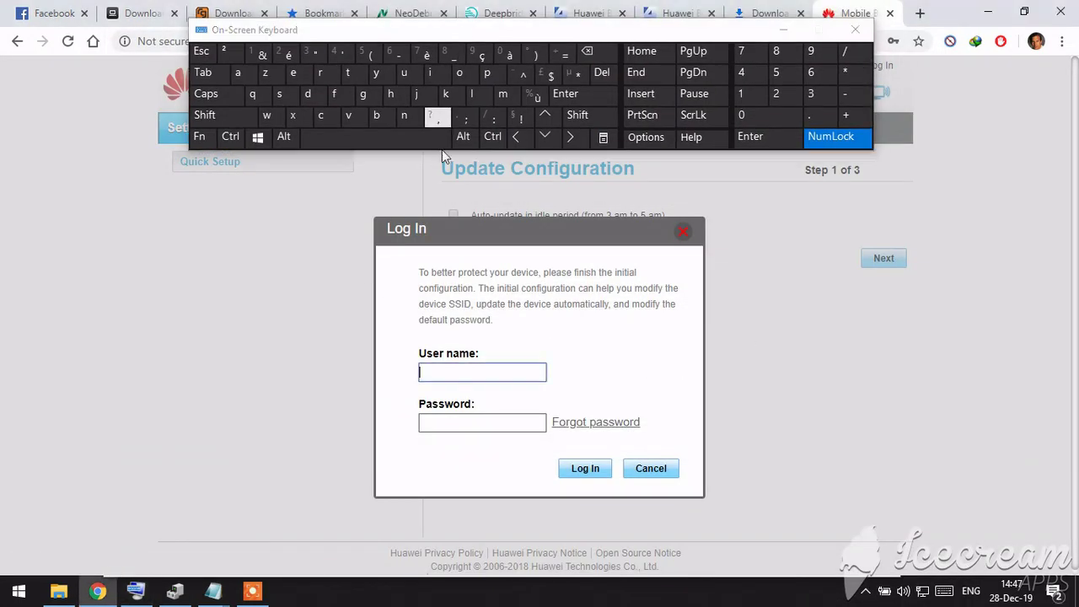
pyautogui.click(240, 74)
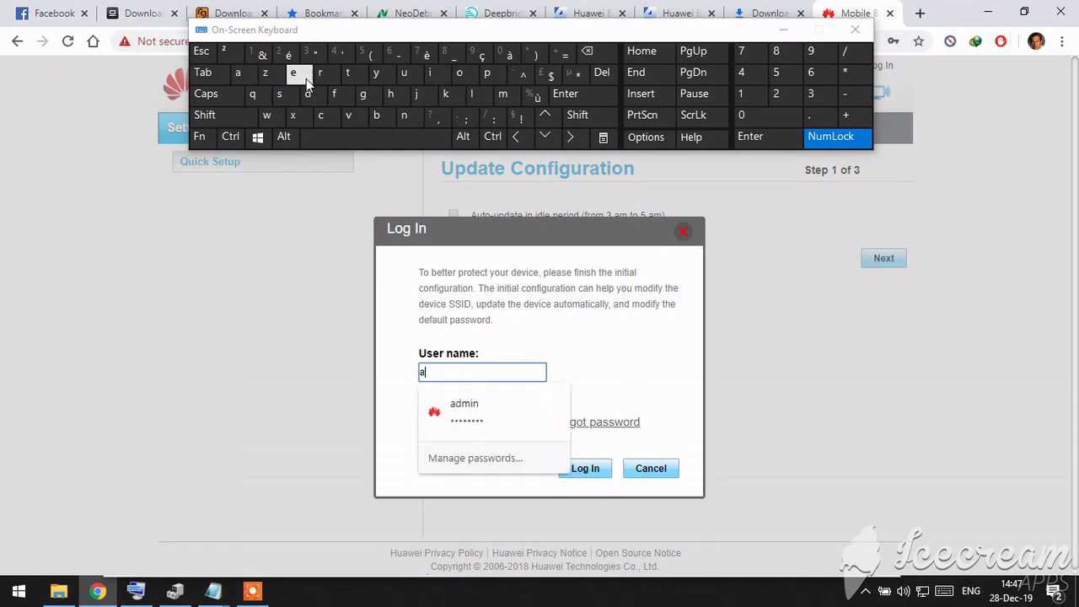
pyautogui.click(462, 406)
# Replace the password with the router's default account password, log in, and update the password saved in the browser
pyautogui.click(483, 421)
pyautogui.click(483, 422)
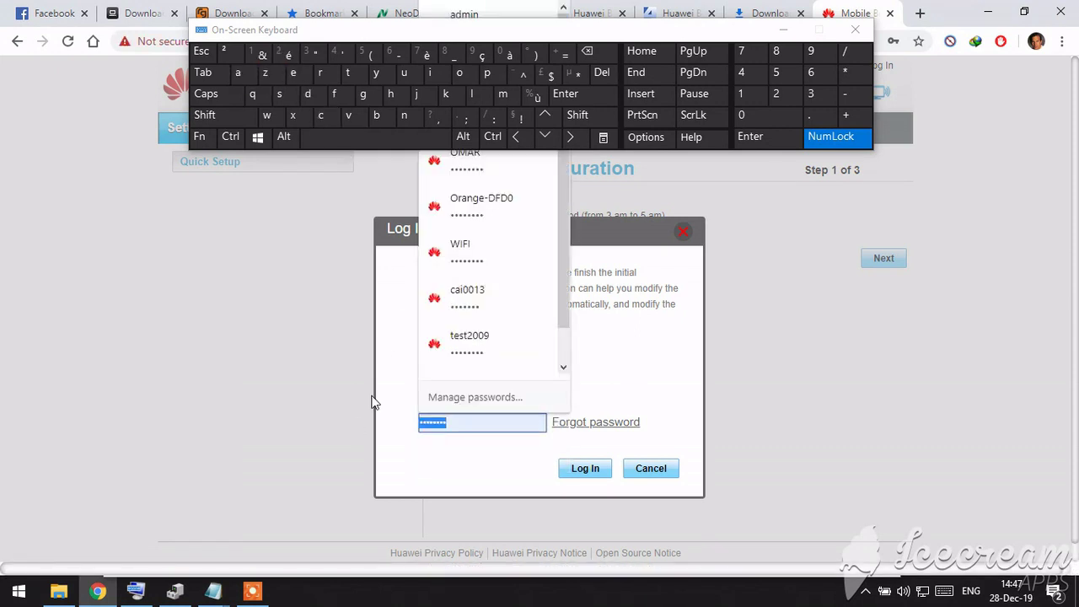
pyautogui.click(240, 72)
pyautogui.click(309, 96)
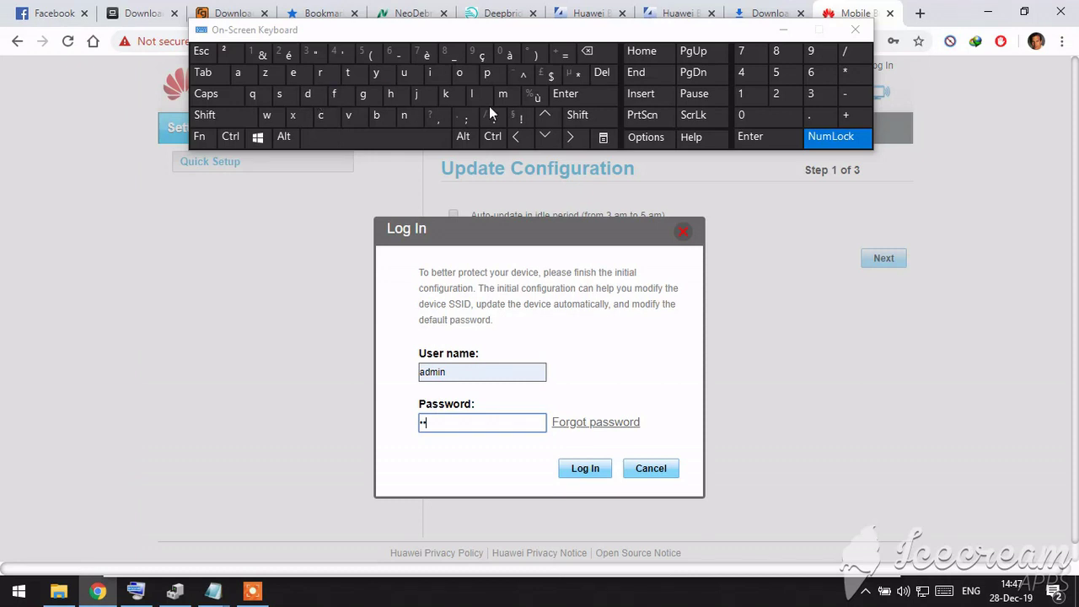
pyautogui.click(502, 95)
pyautogui.click(431, 74)
pyautogui.click(405, 115)
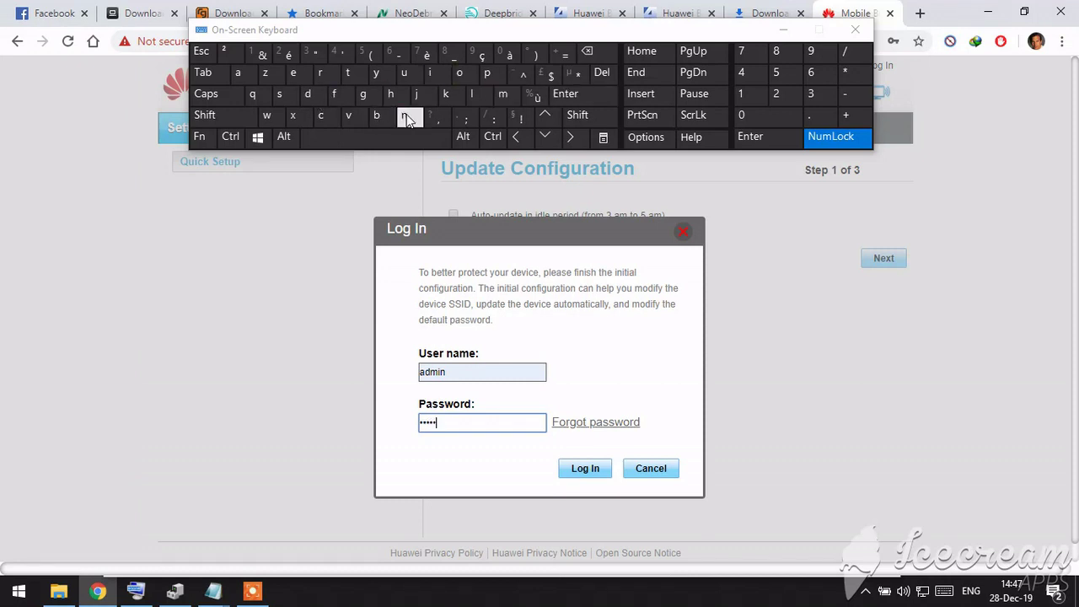
pyautogui.click(582, 468)
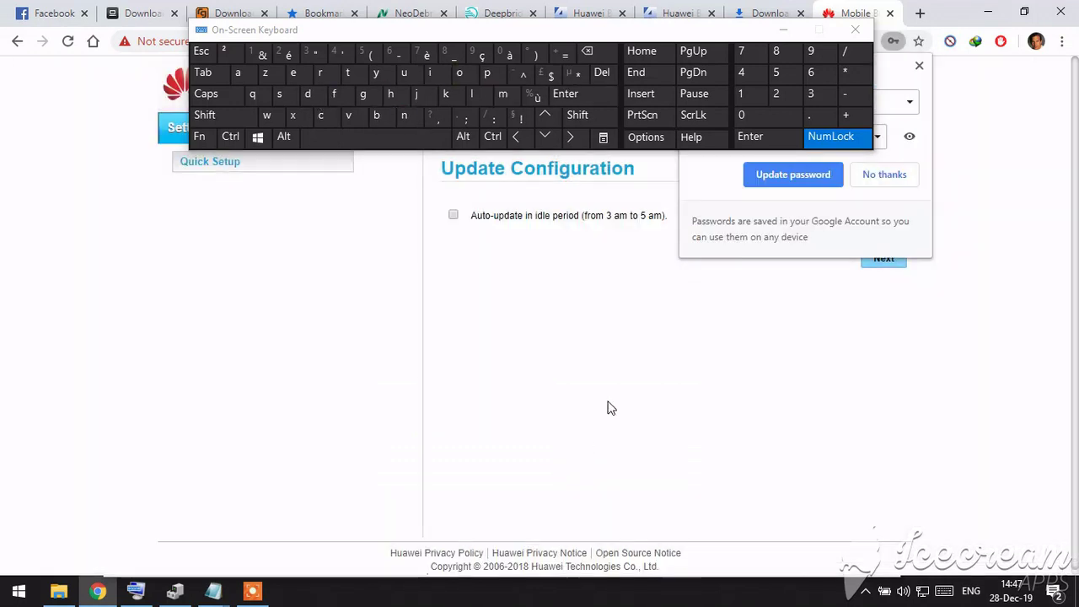
pyautogui.click(752, 177)
# Leave auto-update disabled and continue the quick setup to the WLAN settings
pyautogui.moveTo(653, 38); pyautogui.dragTo(714, 456)
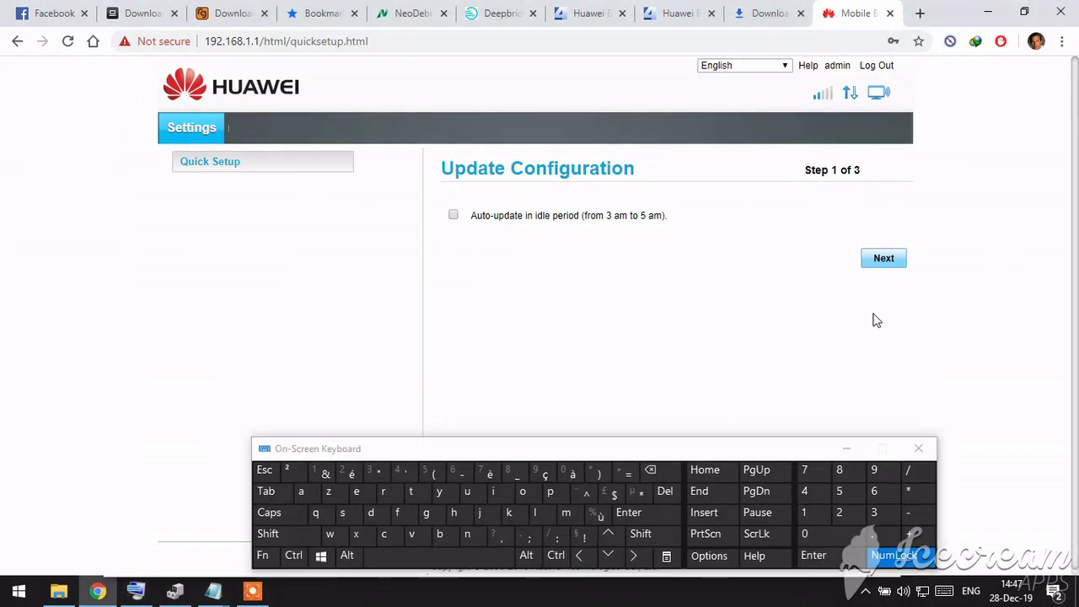
pyautogui.click(883, 260)
pyautogui.click(685, 365)
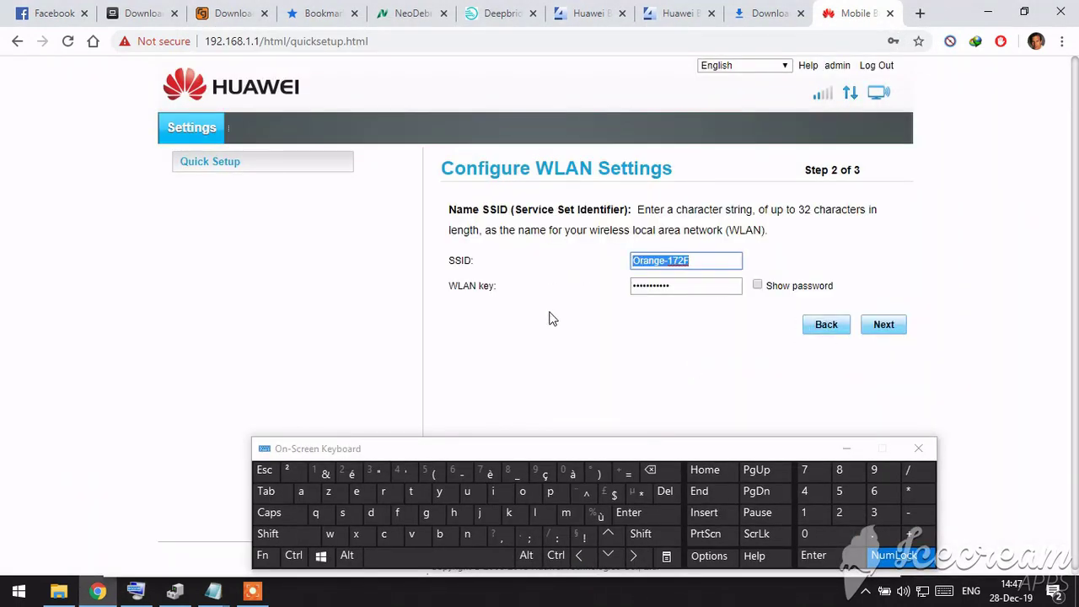
# Set the WLAN SSID to OMR
pyautogui.moveTo(525, 452); pyautogui.dragTo(513, 77)
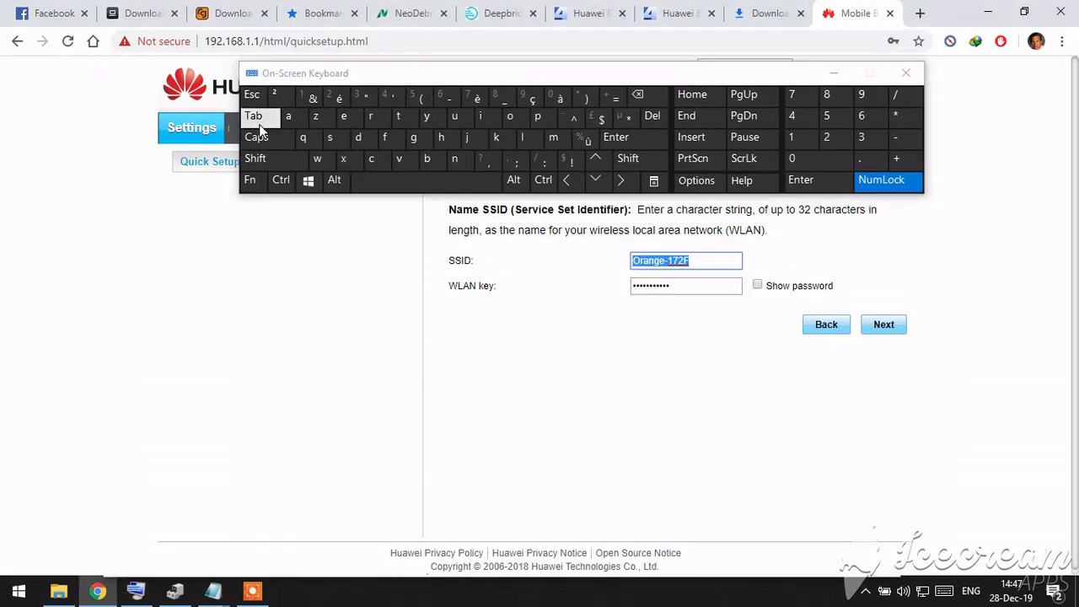
pyautogui.click(256, 136)
pyautogui.click(511, 116)
pyautogui.click(552, 137)
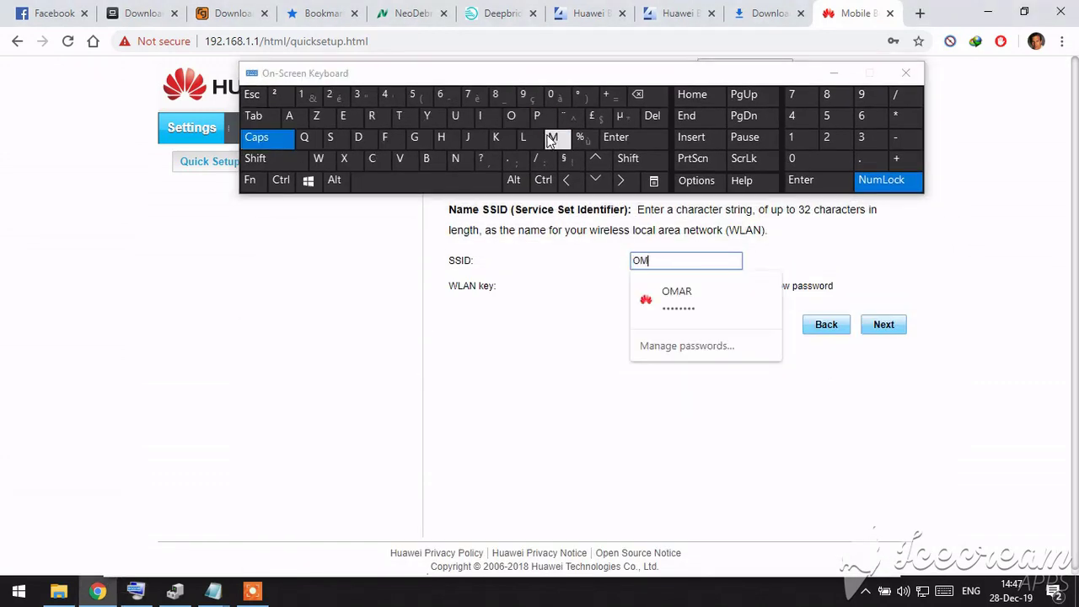
pyautogui.click(371, 116)
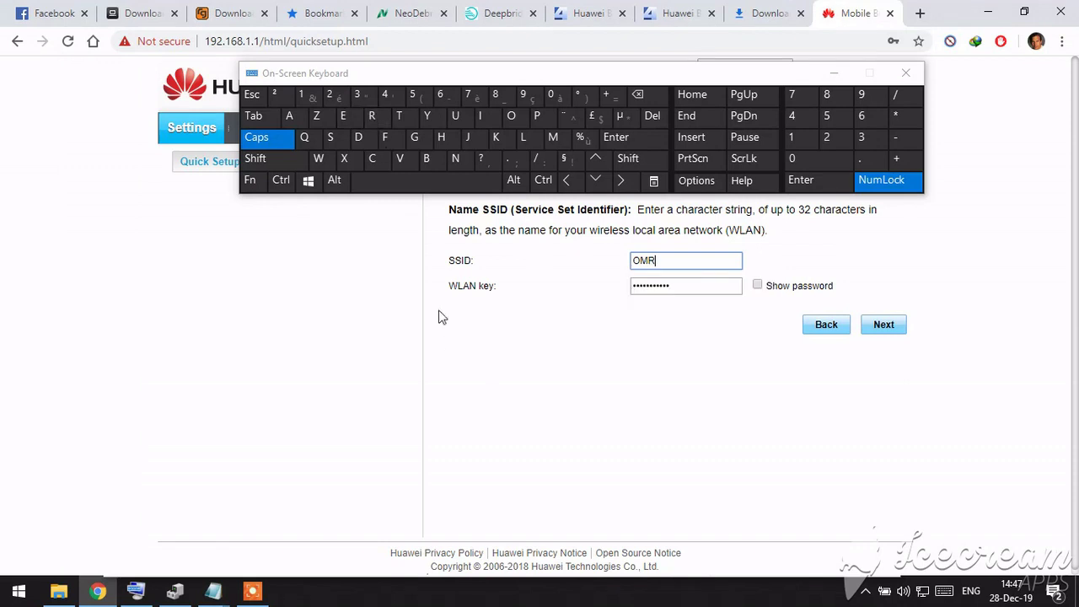
# Replace the WLAN key with a new Wi-Fi password and continue to the final quick setup page
pyautogui.press('Tab')
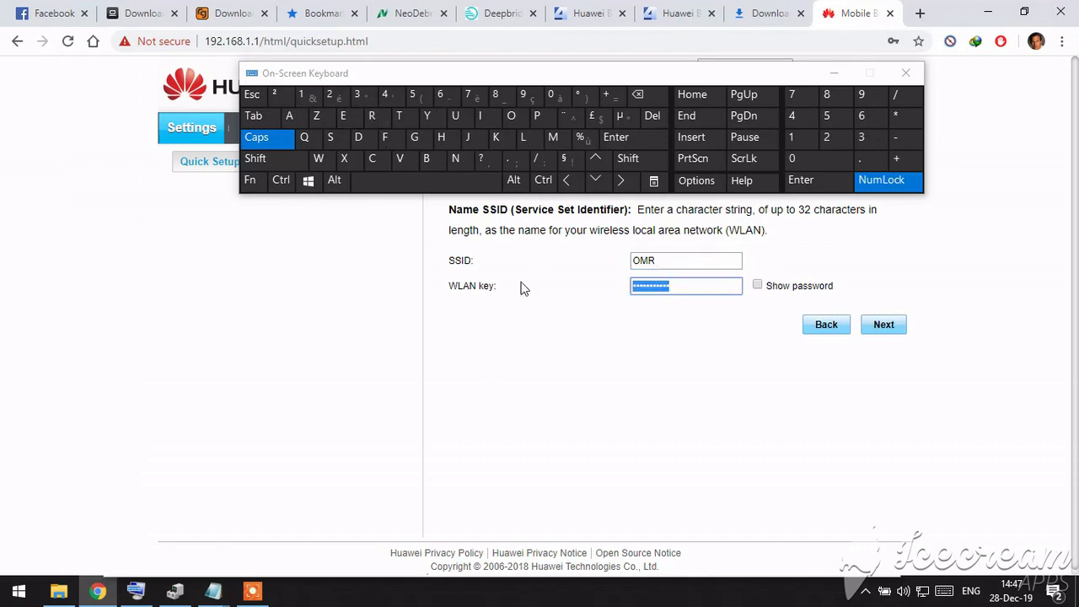
pyautogui.click(807, 137)
pyautogui.click(830, 138)
pyautogui.click(859, 137)
pyautogui.click(809, 119)
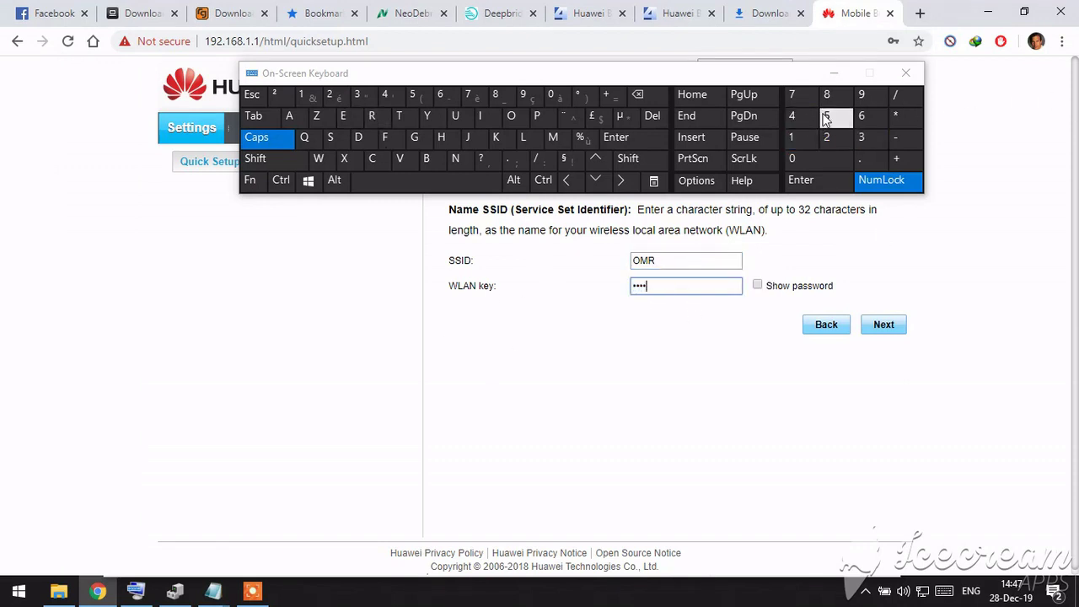
pyautogui.click(825, 120)
pyautogui.click(882, 325)
# Finish the quick setup with the login password kept the same as the Wi-Fi password
pyautogui.moveTo(685, 74); pyautogui.dragTo(723, 349)
pyautogui.click(835, 175)
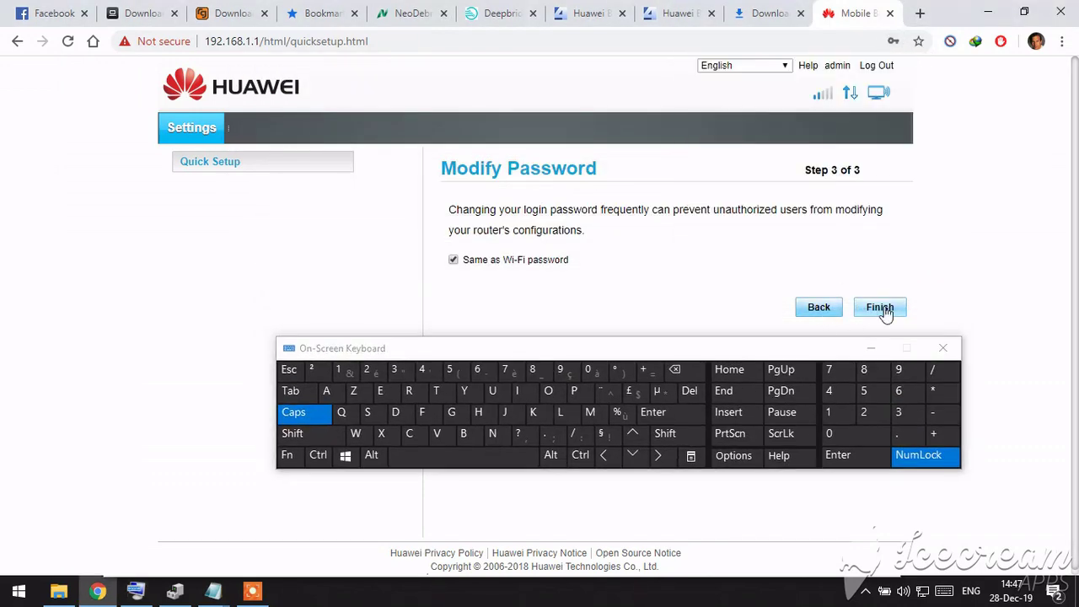
pyautogui.click(881, 310)
# Highlight the LTE (4G) network type on the router's home page and minimize the on-screen keyboard
pyautogui.moveTo(523, 345); pyautogui.dragTo(532, 445)
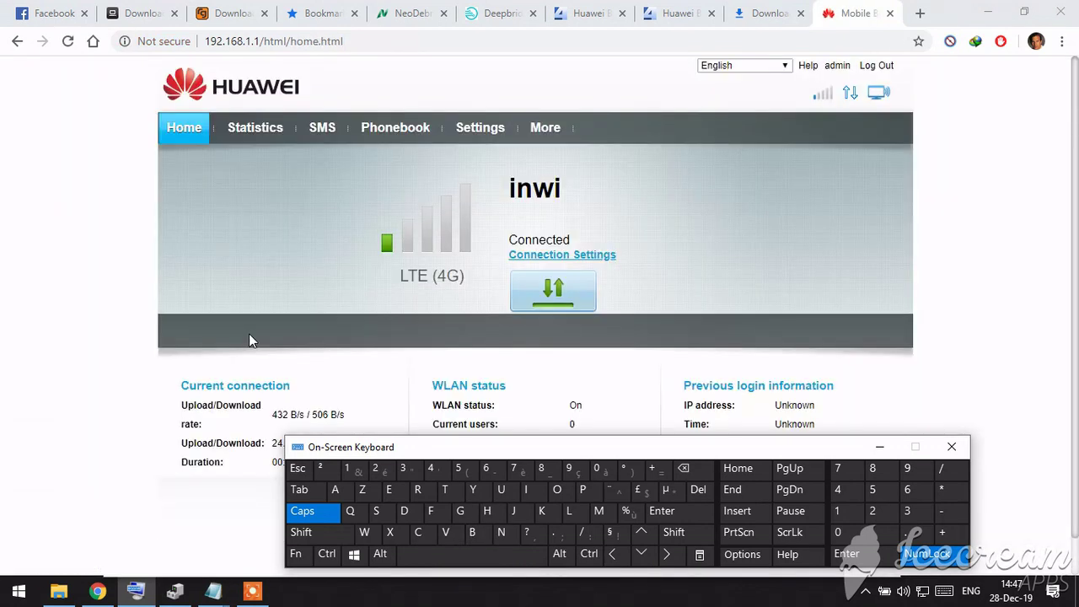
pyautogui.moveTo(441, 287); pyautogui.dragTo(399, 288)
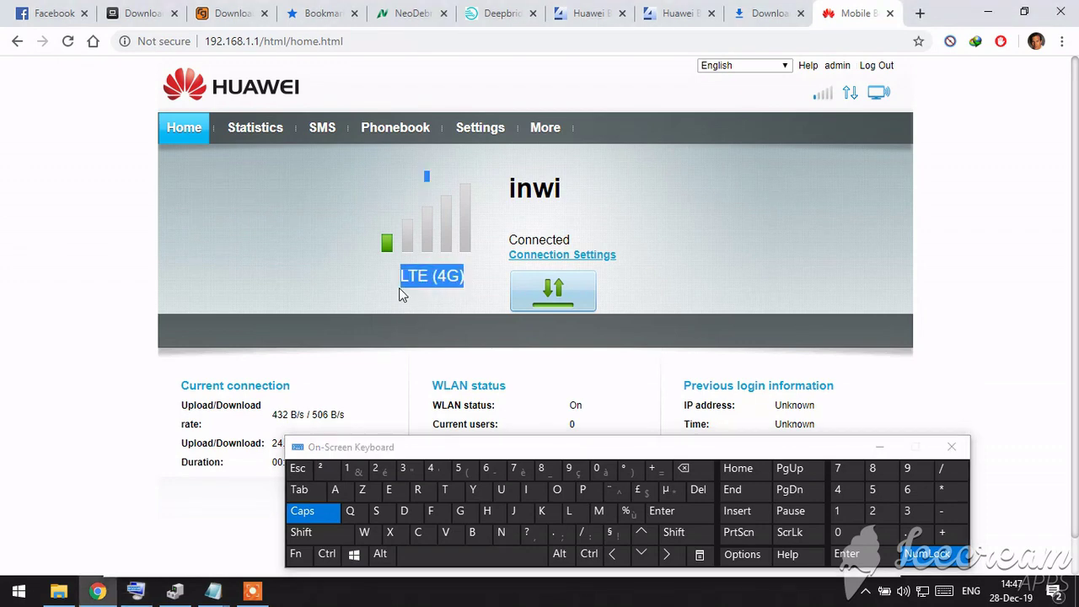
pyautogui.click(880, 447)
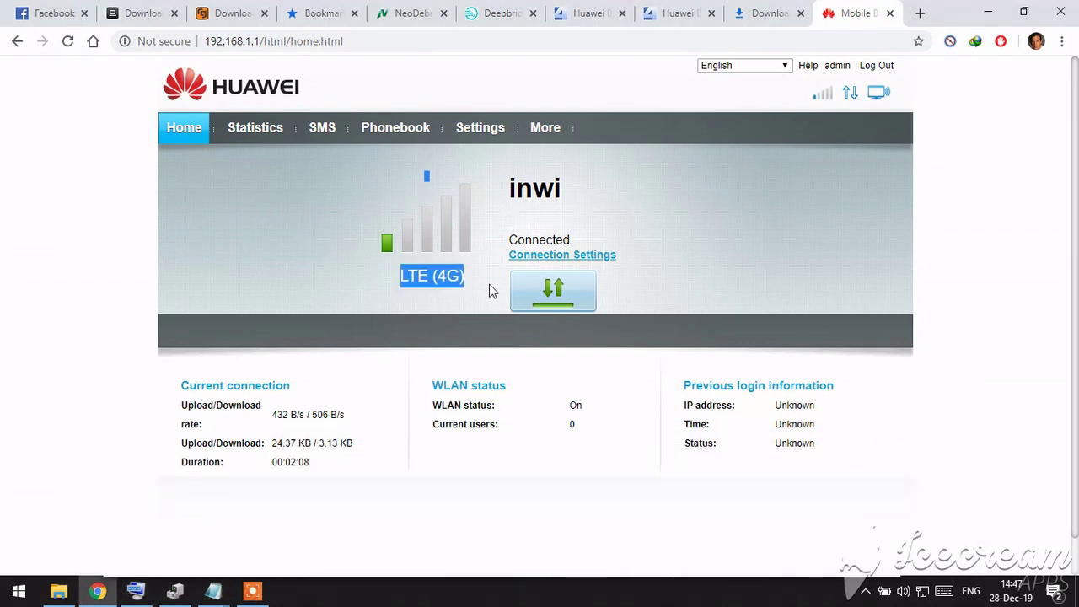
# Open the router's dial-up Network Settings and check the preferred mode and network search mode options
pyautogui.click(480, 135)
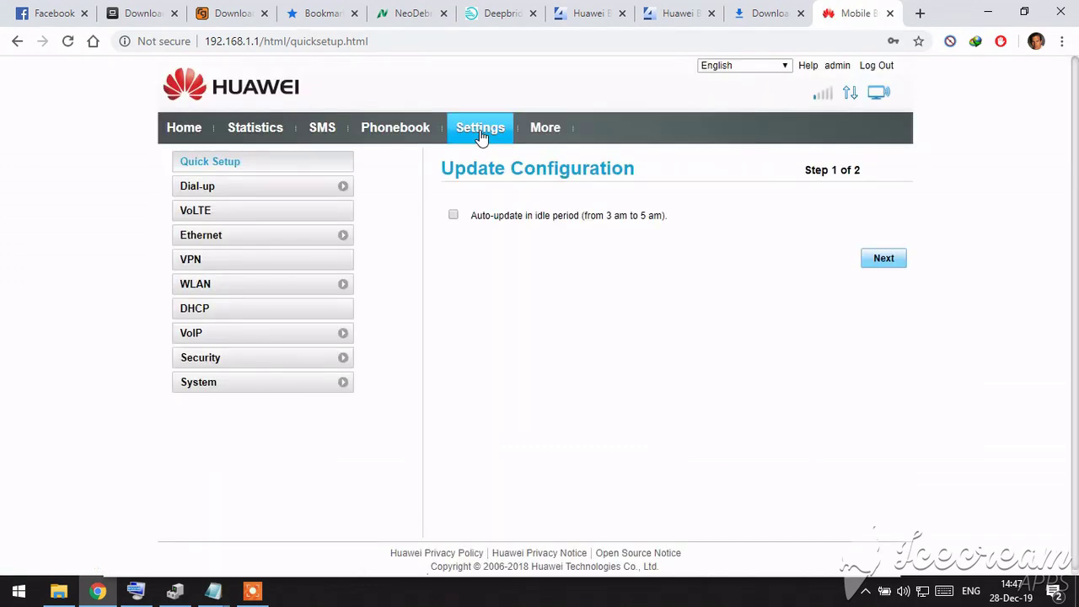
pyautogui.click(200, 193)
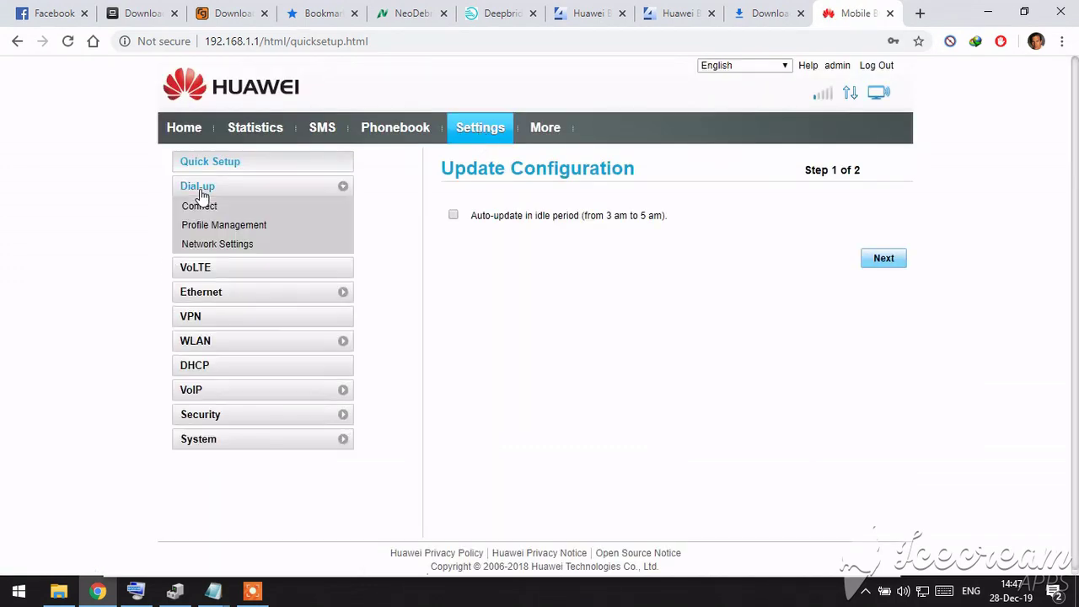
pyautogui.click(212, 250)
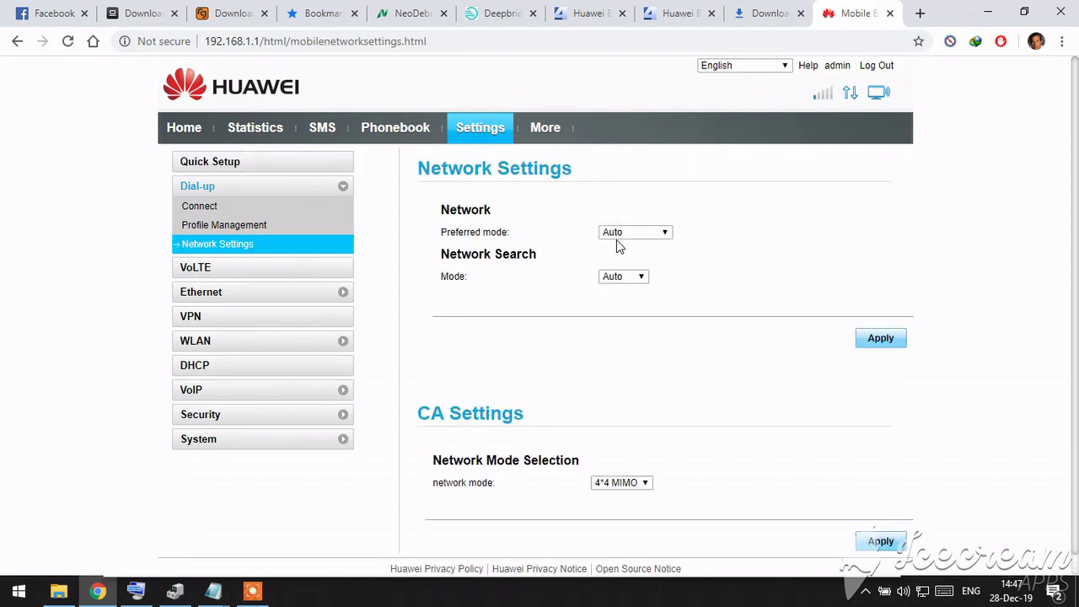
pyautogui.click(630, 234)
pyautogui.click(631, 234)
pyautogui.click(634, 278)
pyautogui.click(634, 282)
# Set the network mode under CA Settings to CA, apply it, and confirm the device restart
pyautogui.scroll(-1, 683, 345)
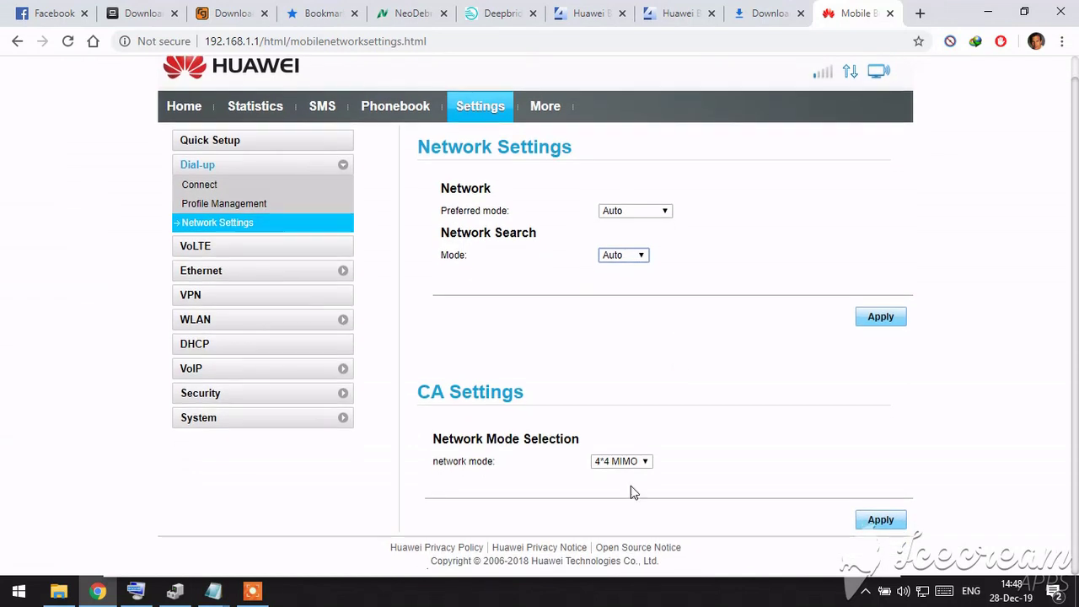
pyautogui.click(623, 468)
pyautogui.click(619, 474)
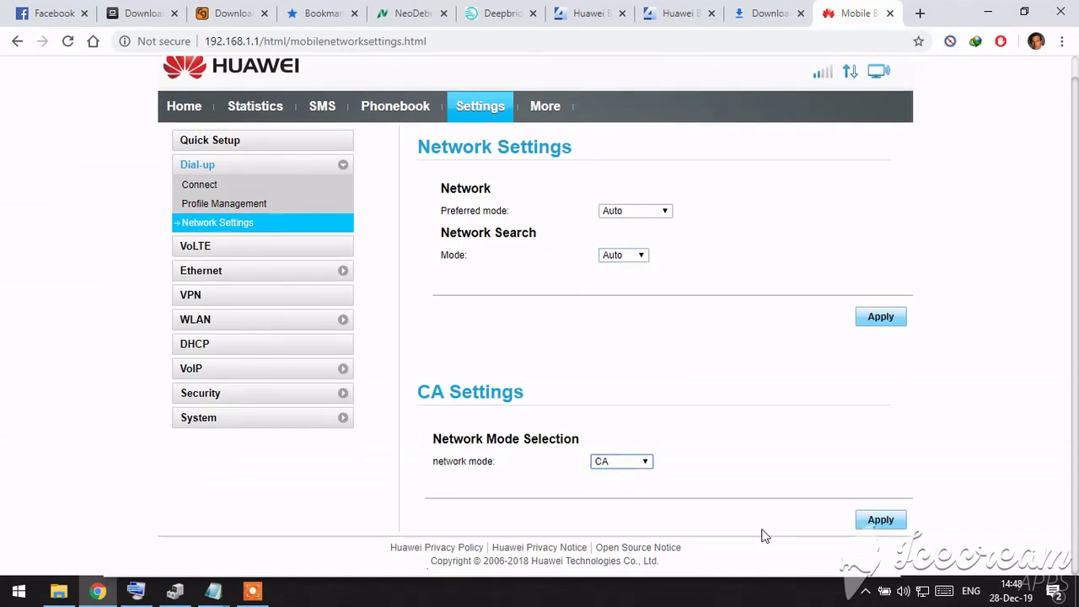
pyautogui.click(880, 520)
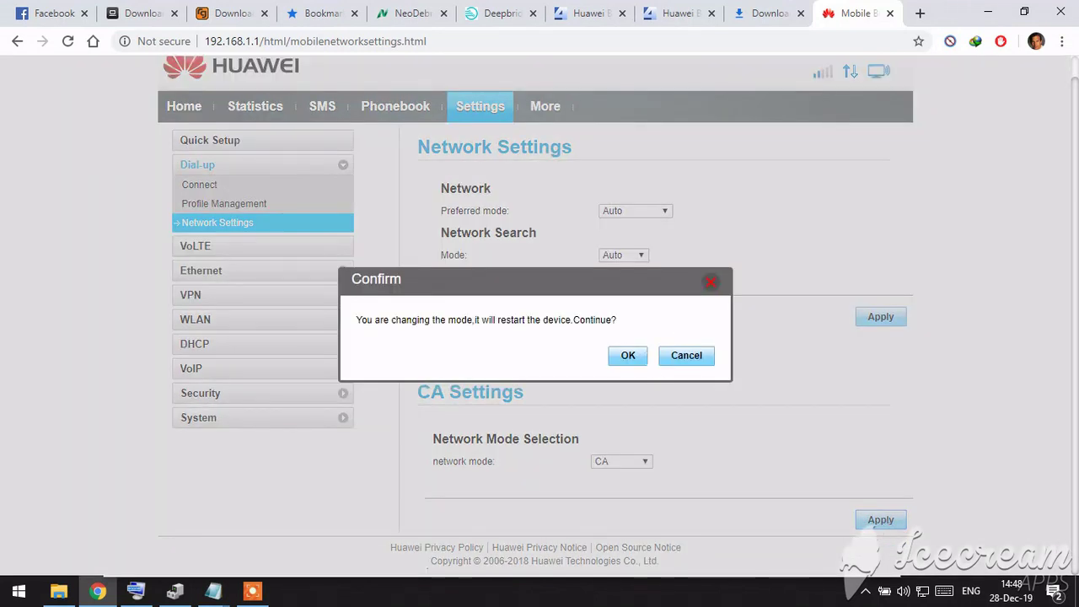
pyautogui.click(646, 361)
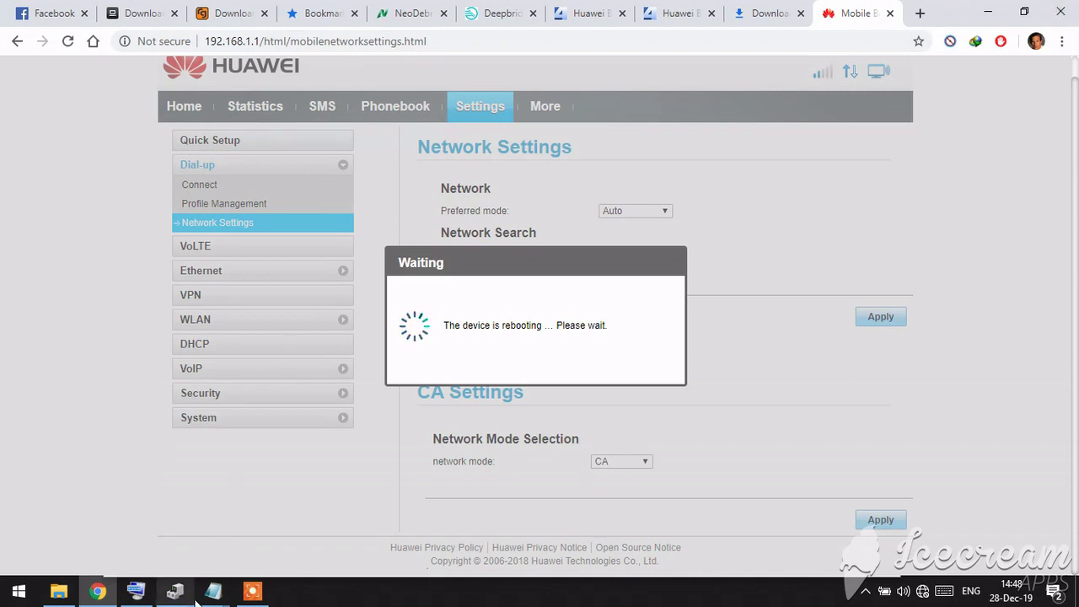
# Return to flashing.txt in Notepad and start a new note line with "after reset"
pyautogui.moveTo(213, 591)
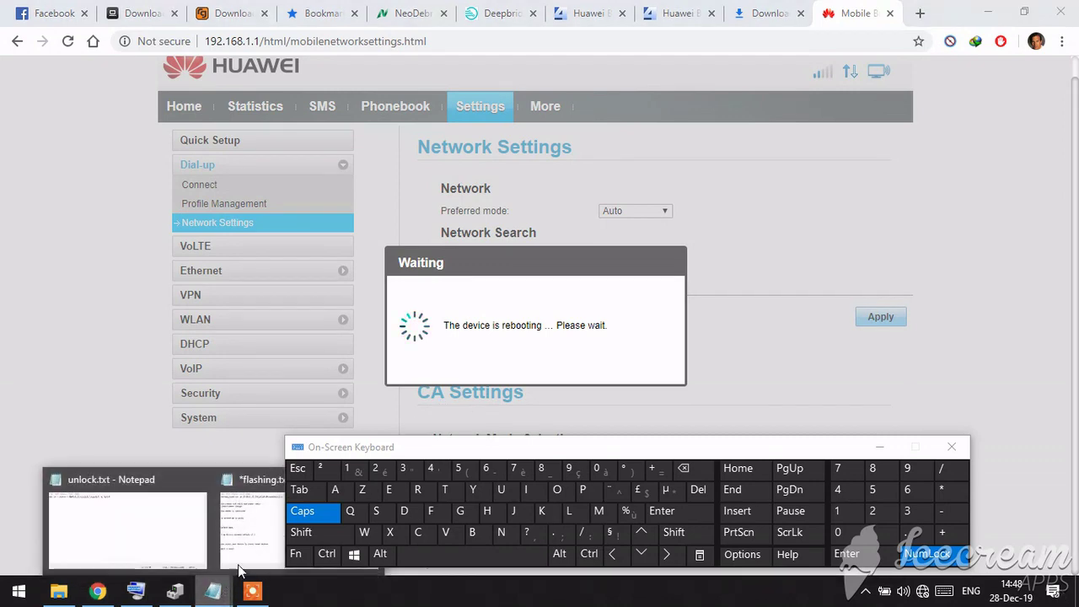
pyautogui.click(239, 571)
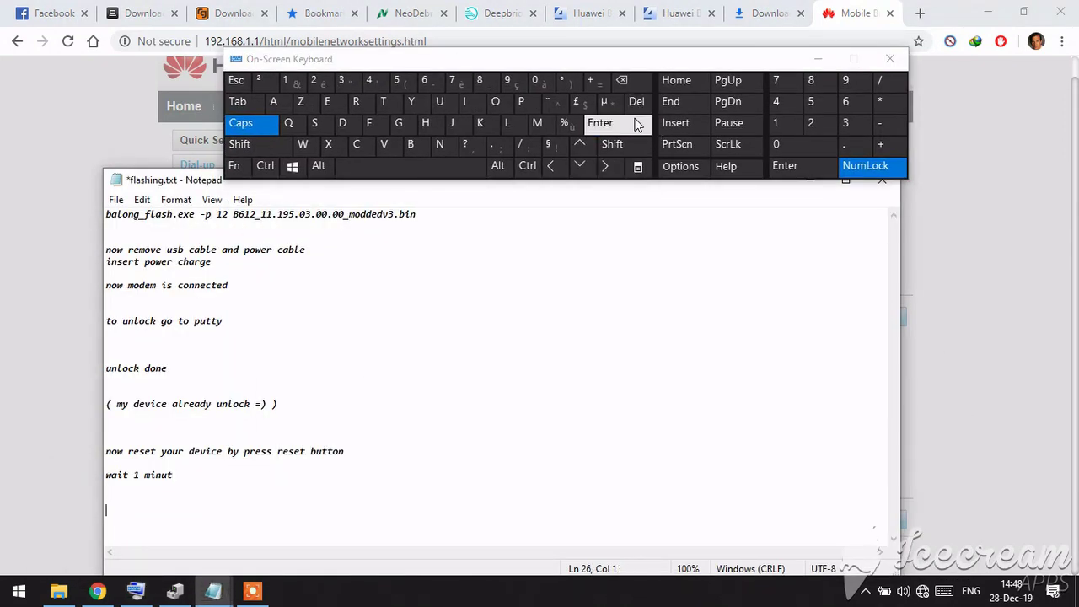
pyautogui.click(240, 123)
pyautogui.click(339, 128)
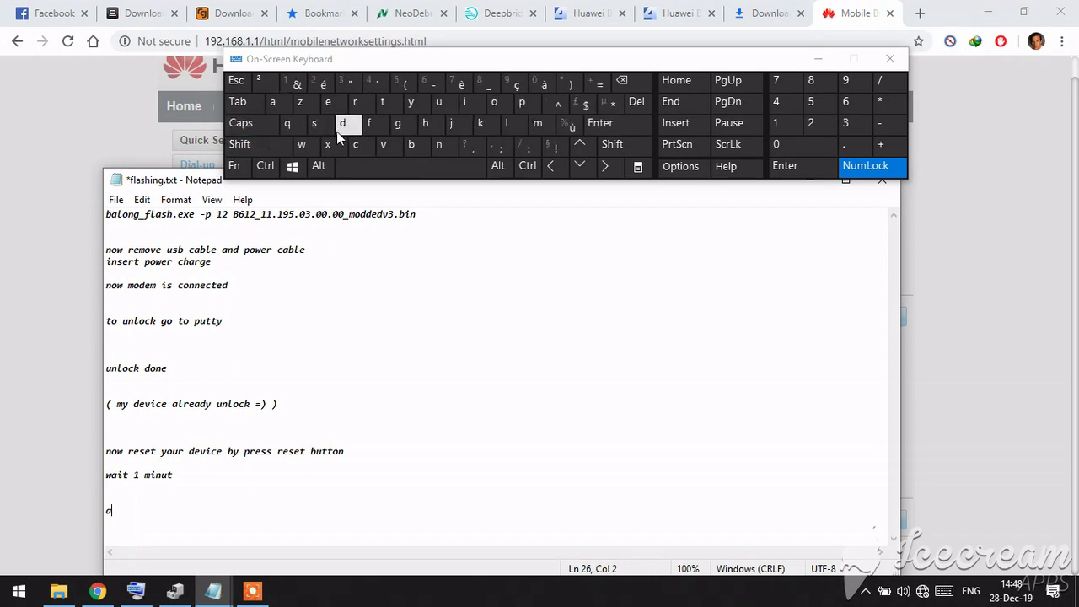
pyautogui.click(364, 124)
pyautogui.click(330, 104)
pyautogui.click(357, 105)
pyautogui.click(377, 173)
pyautogui.click(317, 129)
pyautogui.click(328, 103)
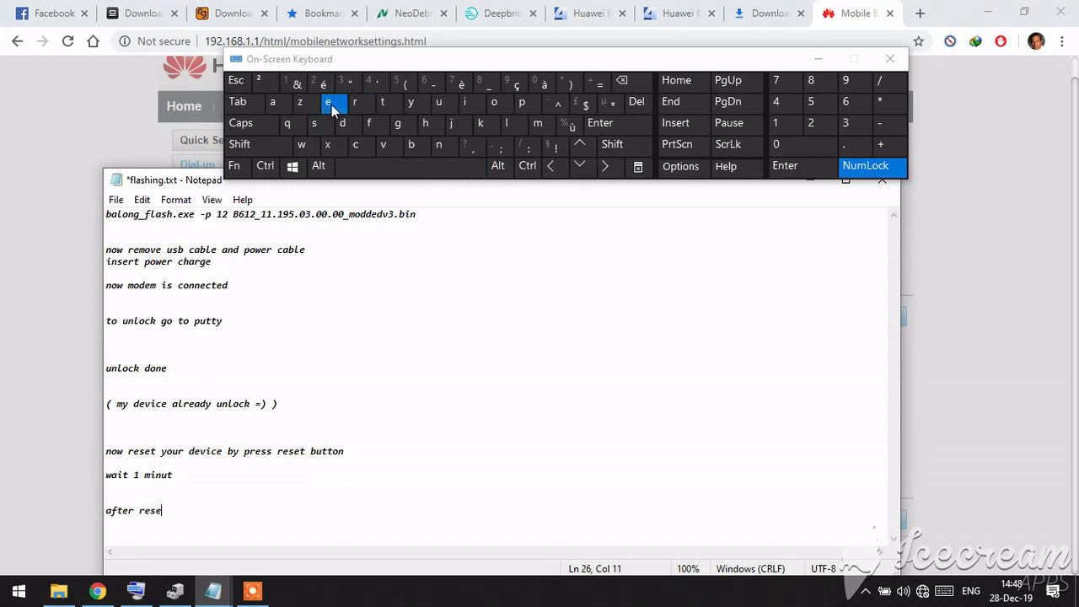
pyautogui.click(382, 104)
pyautogui.click(392, 166)
pyautogui.click(392, 166)
pyautogui.click(392, 166)
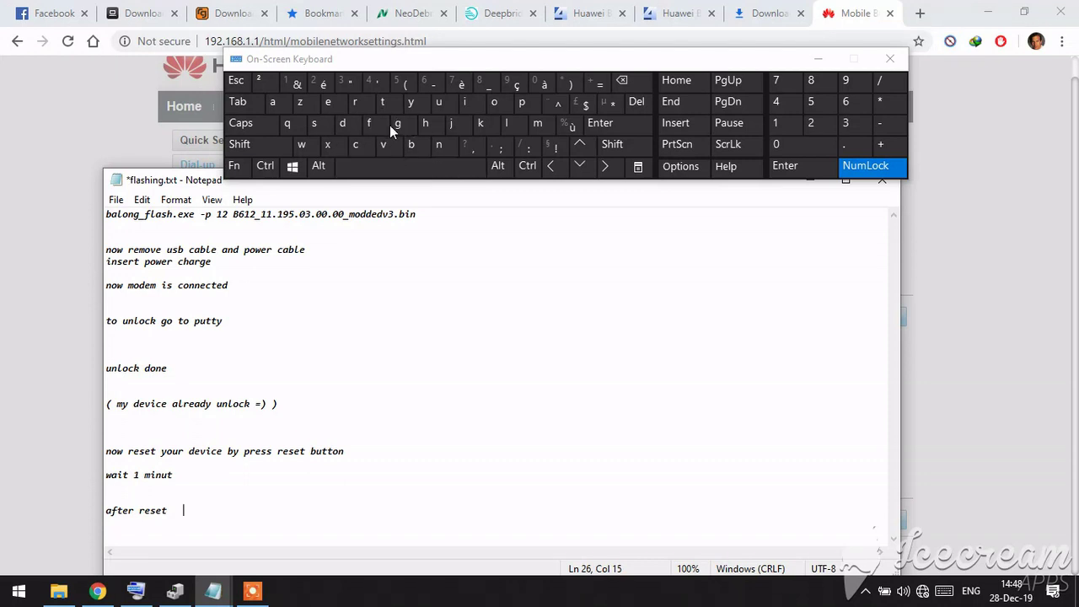
pyautogui.click(528, 103)
pyautogui.click(278, 105)
pyautogui.click(314, 124)
pyautogui.click(314, 124)
pyautogui.click(304, 144)
pyautogui.click(645, 79)
pyautogui.click(645, 79)
pyautogui.click(644, 79)
pyautogui.click(644, 79)
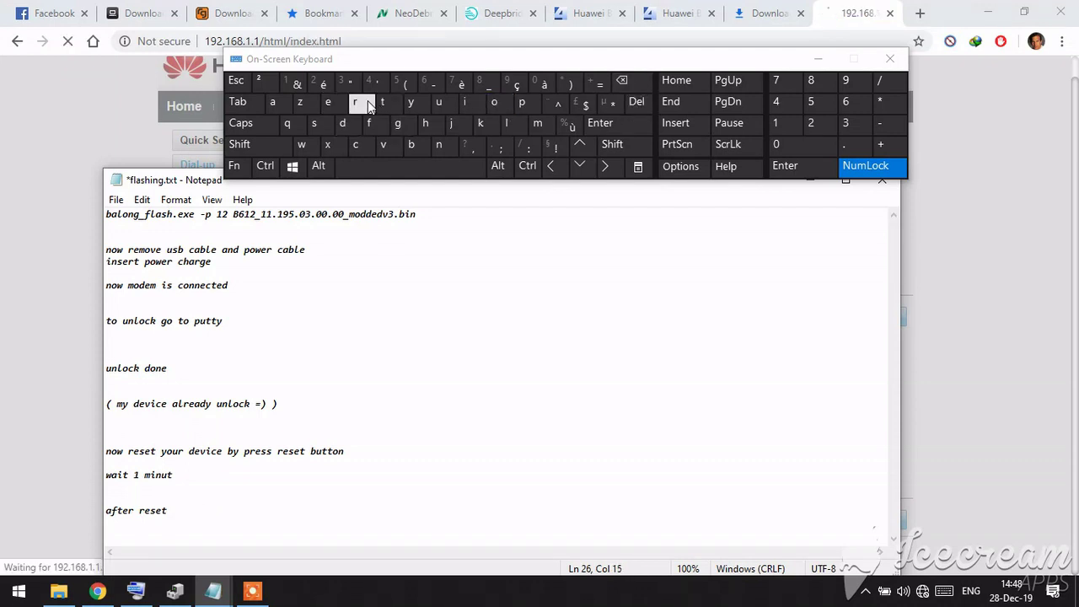
# Continue the line after "after reset" in flashing.txt with "router login is"
pyautogui.write('r')
pyautogui.click(494, 102)
pyautogui.click(438, 102)
pyautogui.click(382, 102)
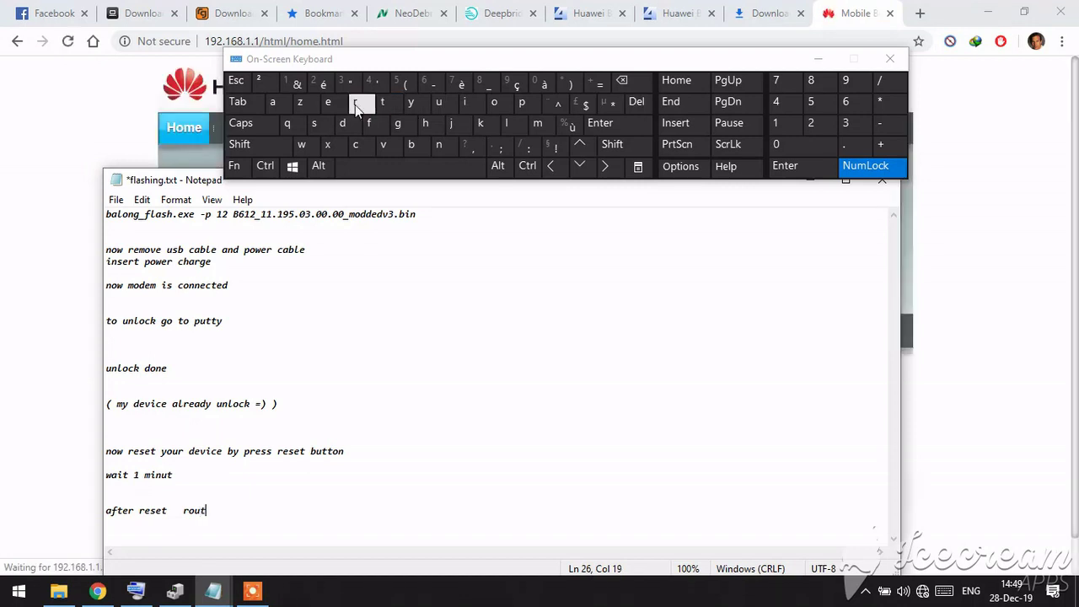
pyautogui.click(328, 102)
pyautogui.click(352, 103)
pyautogui.click(411, 165)
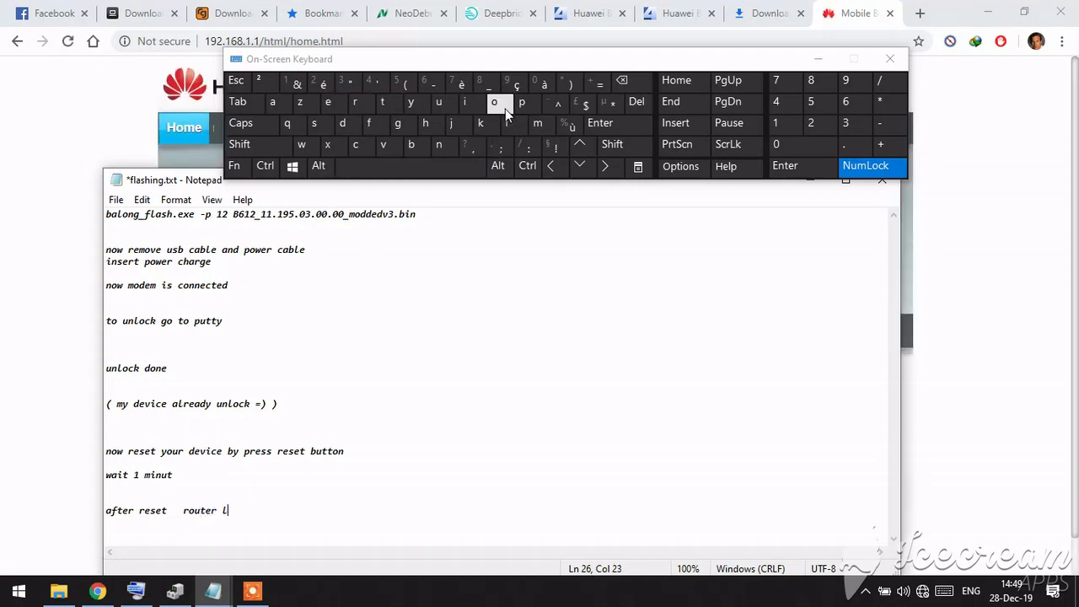
pyautogui.write('l')
pyautogui.click(505, 108)
pyautogui.click(438, 144)
pyautogui.click(417, 166)
pyautogui.click(464, 105)
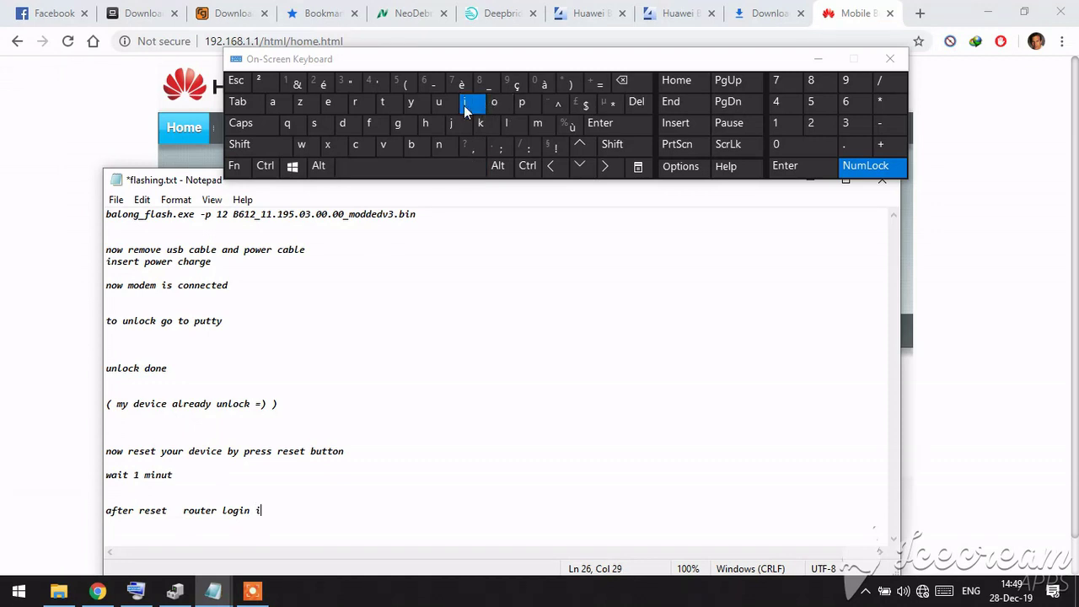
pyautogui.click(329, 127)
# Complete the login note with the router's default user name and account password, separated by a slash
pyautogui.click(354, 165)
pyautogui.click(354, 165)
pyautogui.click(354, 165)
pyautogui.click(354, 165)
pyautogui.click(272, 107)
pyautogui.click(346, 127)
pyautogui.click(538, 124)
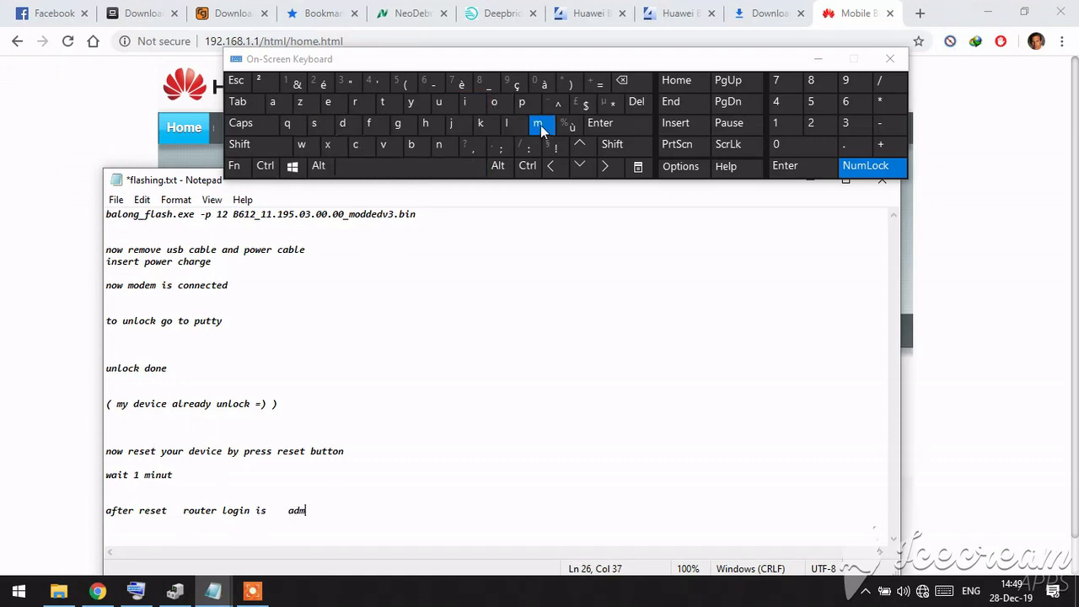
pyautogui.write('i')
pyautogui.click(438, 145)
pyautogui.click(879, 80)
pyautogui.click(283, 104)
pyautogui.click(335, 127)
pyautogui.click(544, 126)
pyautogui.click(472, 101)
pyautogui.click(441, 148)
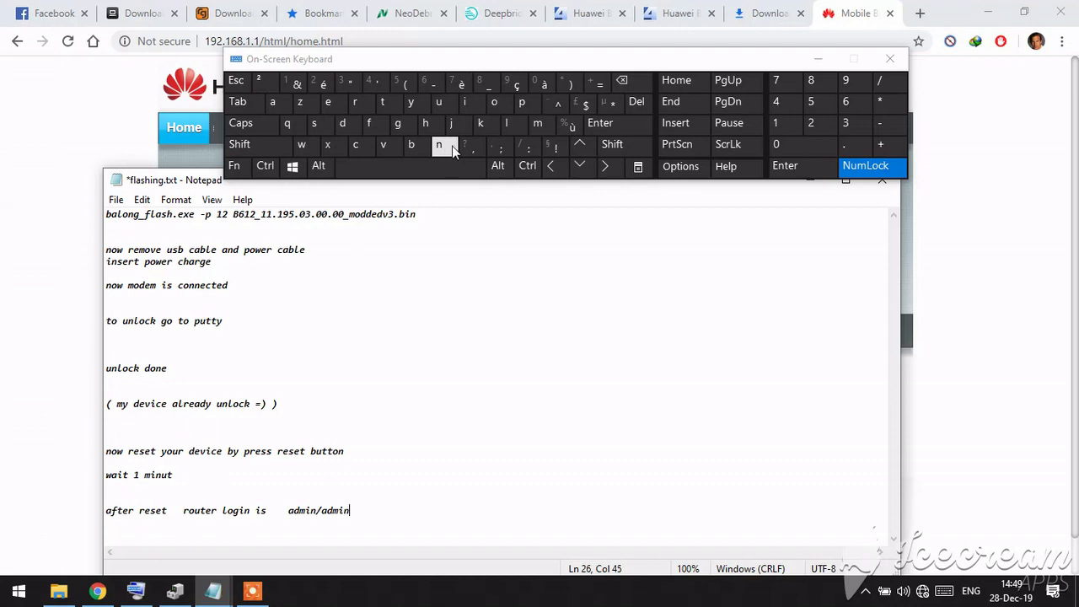
# Close the on-screen keyboard, highlight the new login line, save flashing.txt, and switch back to the router page in Chrome
pyautogui.click(889, 58)
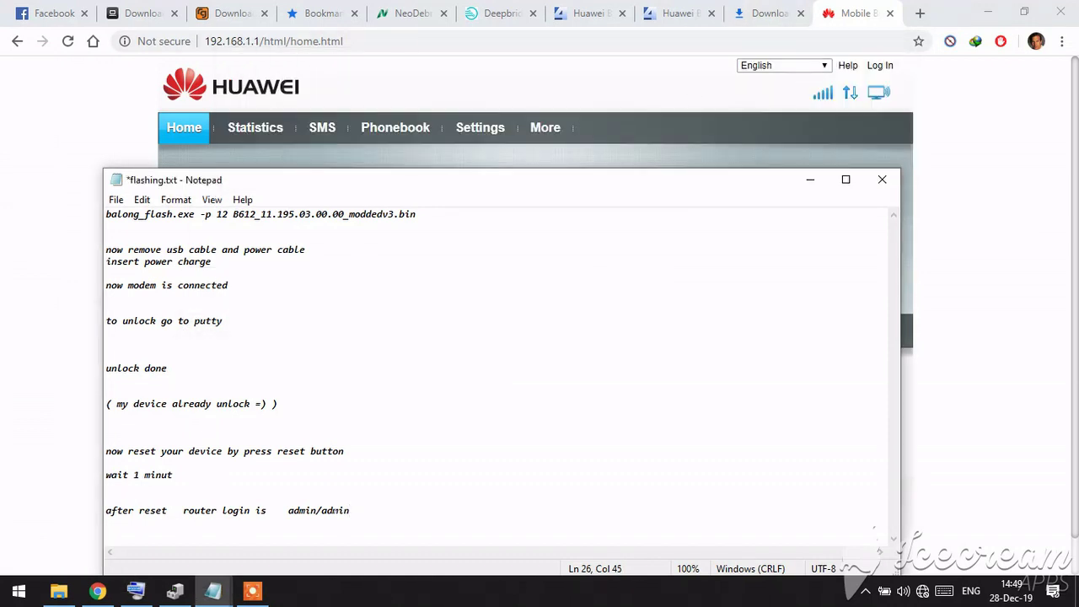
pyautogui.moveTo(350, 510); pyautogui.dragTo(110, 511)
pyautogui.click(117, 203)
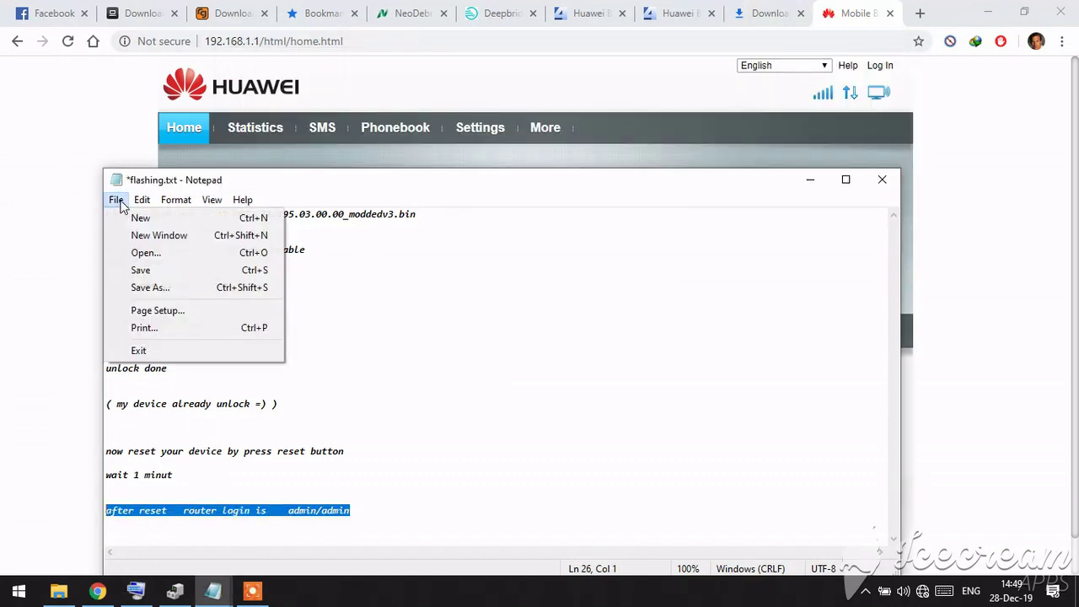
pyautogui.click(163, 268)
pyautogui.hotkey('alt', 'Tab')
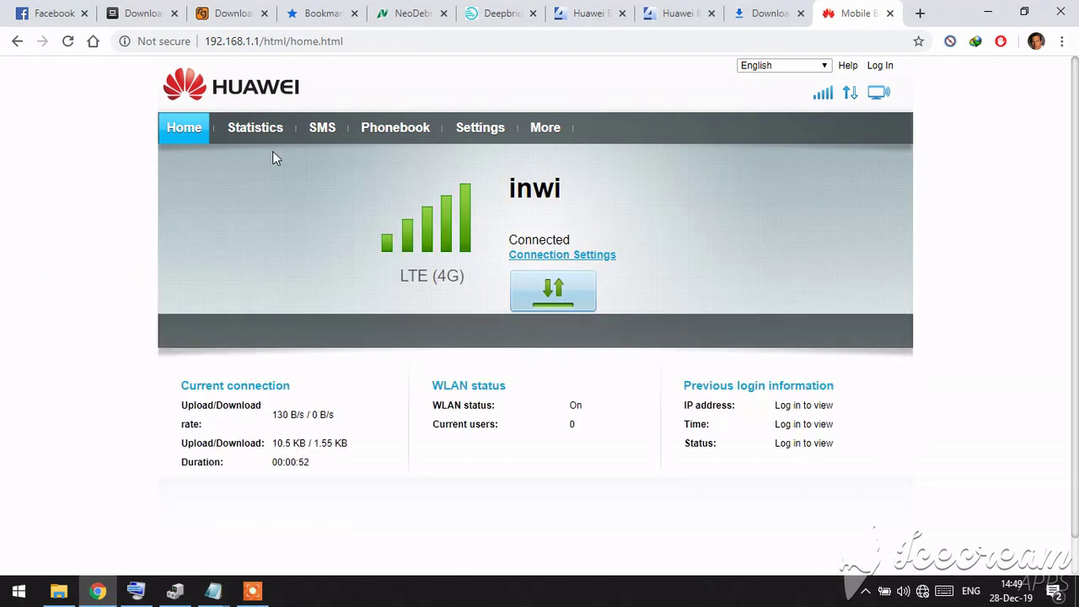
# Open the router's Settings login and fill it with the saved OMR user name and password
pyautogui.click(474, 129)
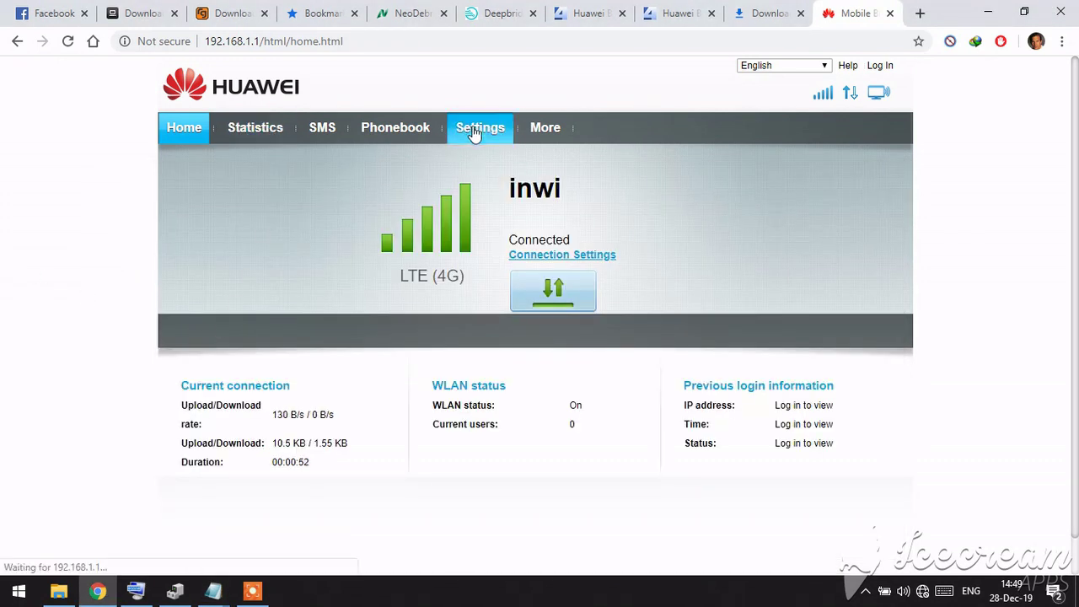
pyautogui.click(478, 292)
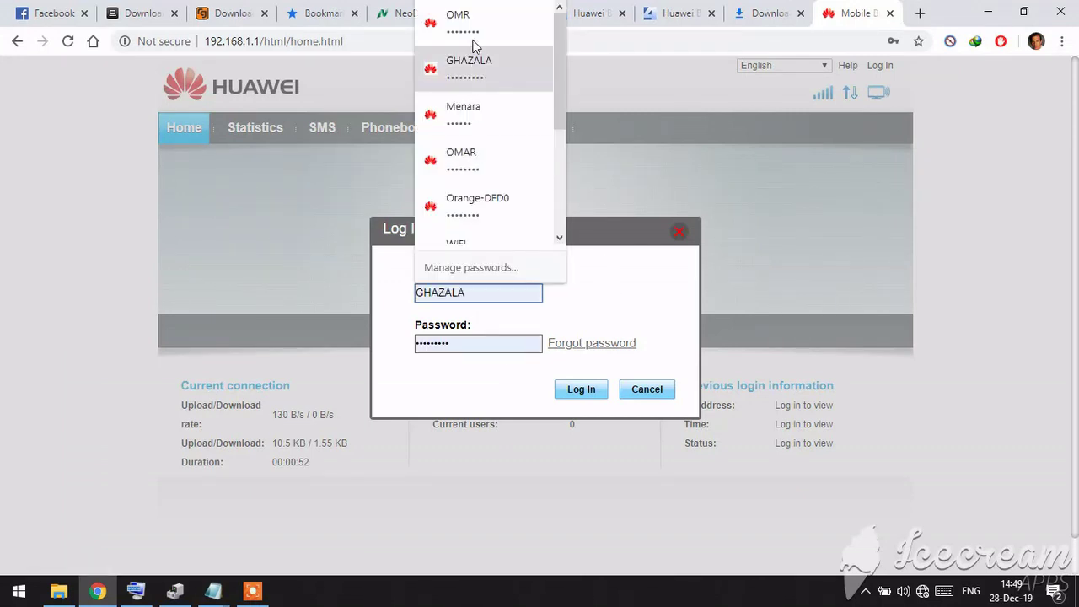
pyautogui.click(460, 21)
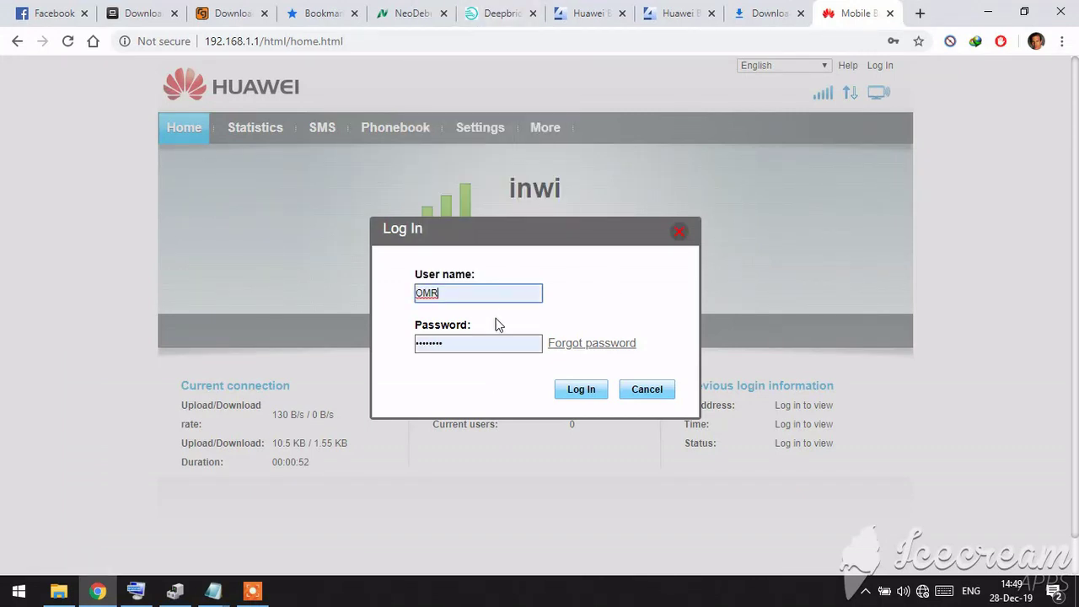
pyautogui.press('Down')
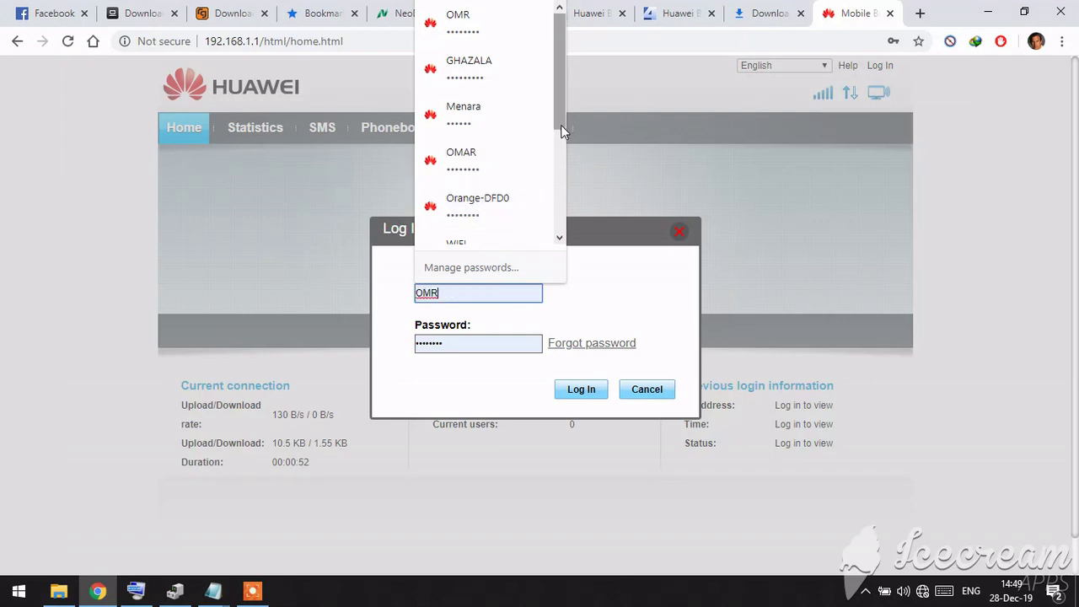
# Replace the OMR login with the saved admin user name and account password
pyautogui.click(167, 593)
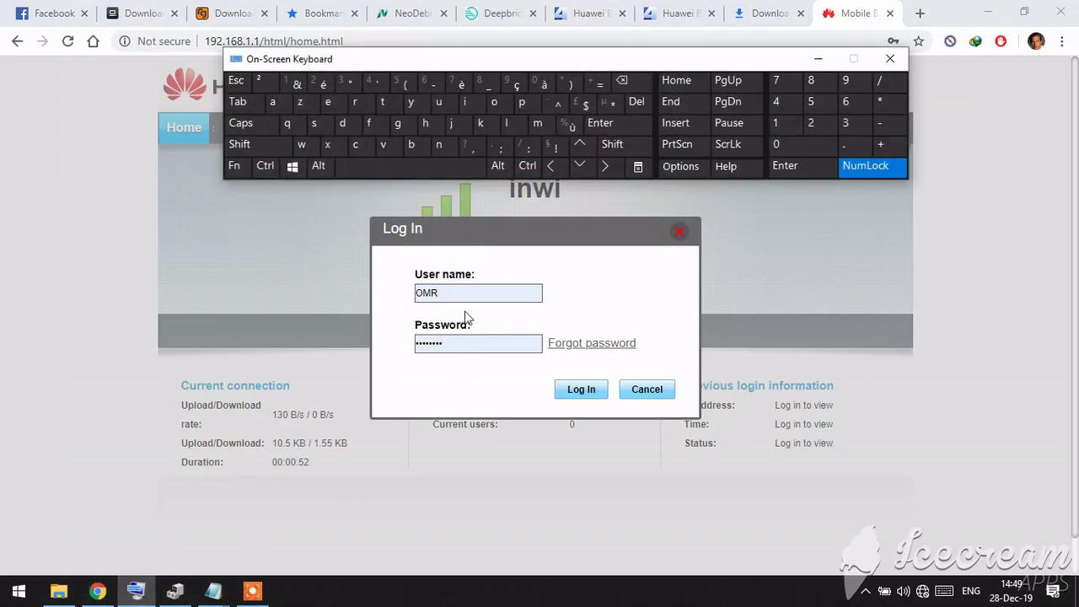
pyautogui.hotkey('alt', 'Tab')
pyautogui.hotkey('alt', 'Tab')
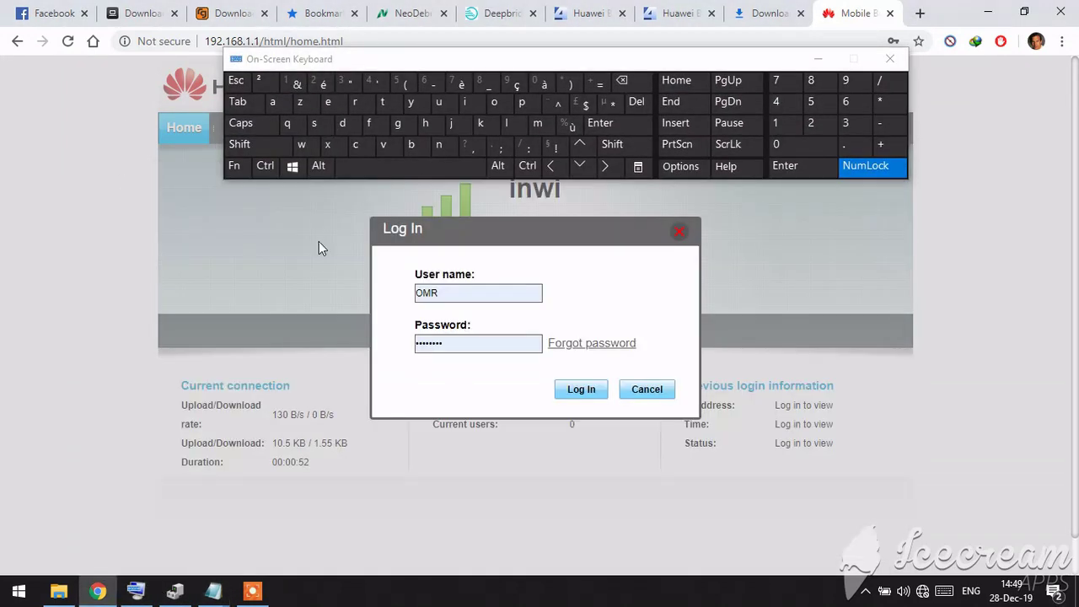
pyautogui.press('Down')
pyautogui.click(272, 102)
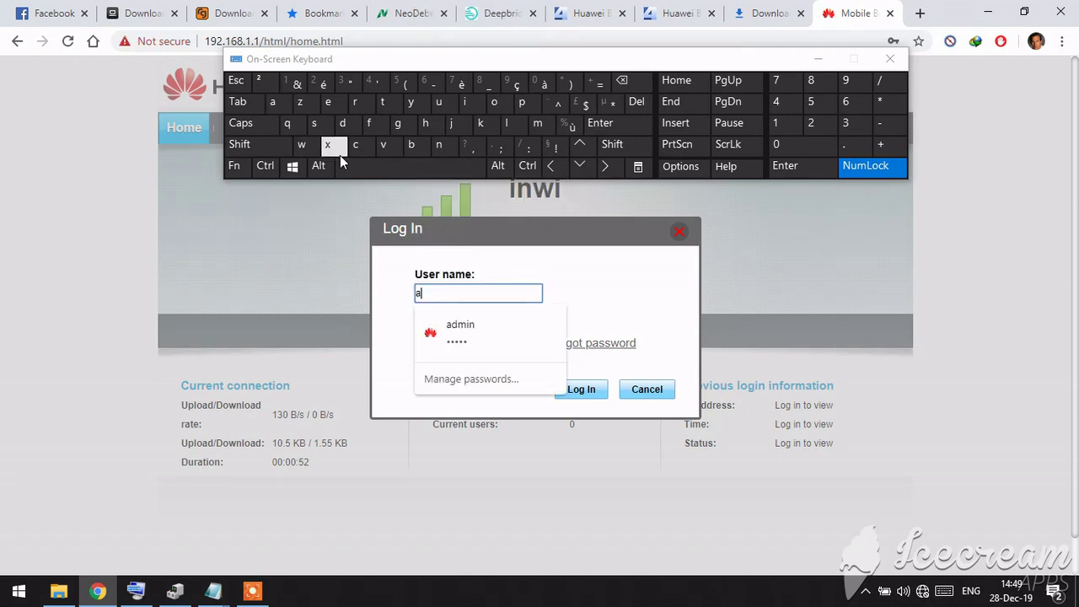
pyautogui.click(342, 123)
pyautogui.click(465, 337)
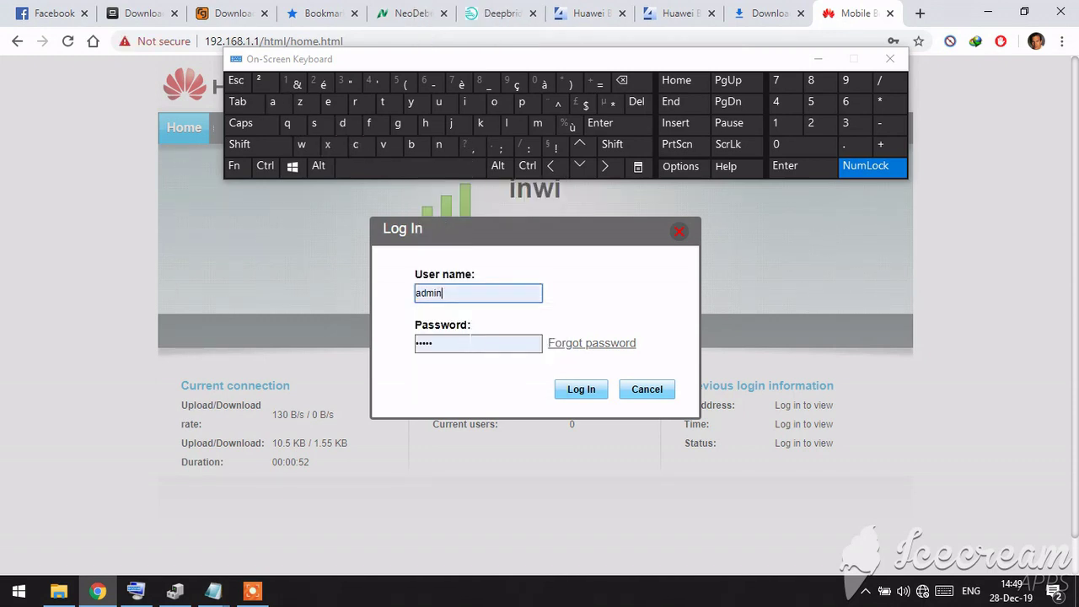
# Enter the new account password for the admin user, log in to the router settings, and update the password saved in the browser
pyautogui.click(469, 342)
pyautogui.click(776, 123)
pyautogui.click(811, 123)
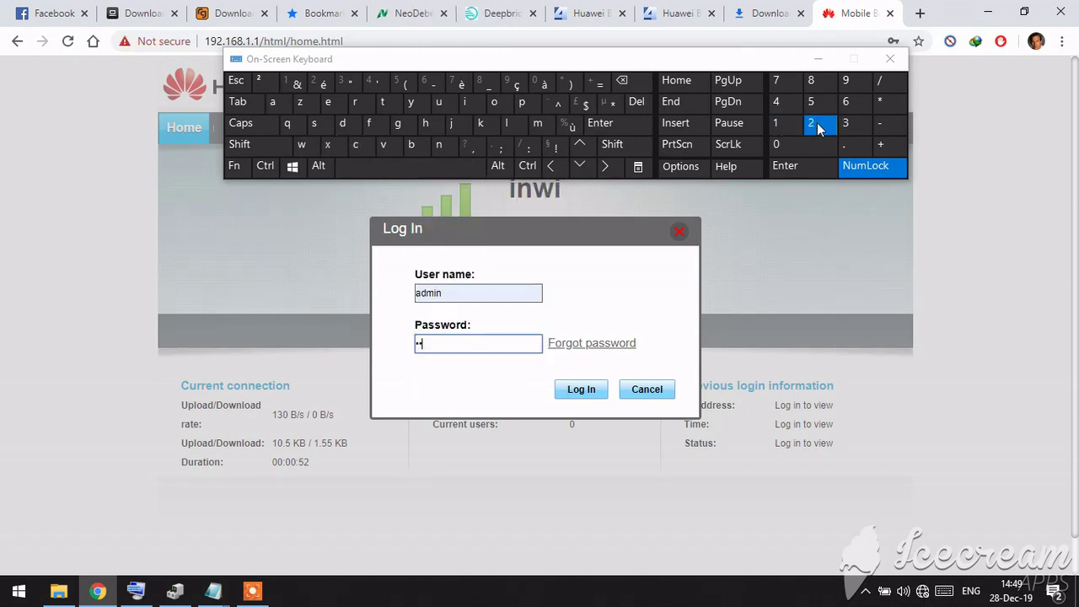
pyautogui.click(845, 123)
pyautogui.click(776, 102)
pyautogui.click(811, 102)
pyautogui.click(777, 123)
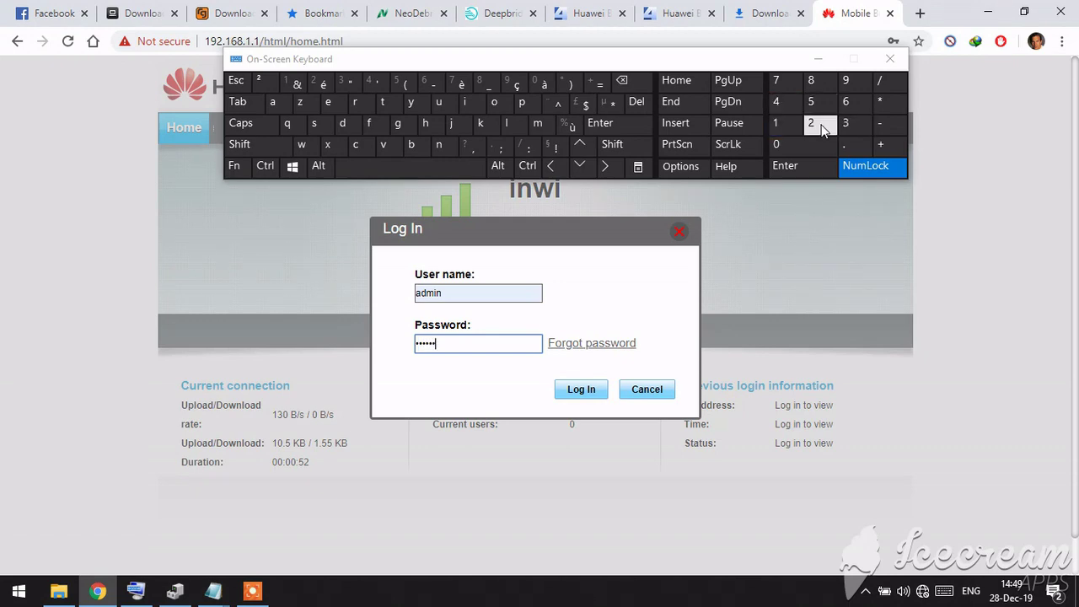
pyautogui.click(810, 123)
pyautogui.click(845, 123)
pyautogui.click(582, 390)
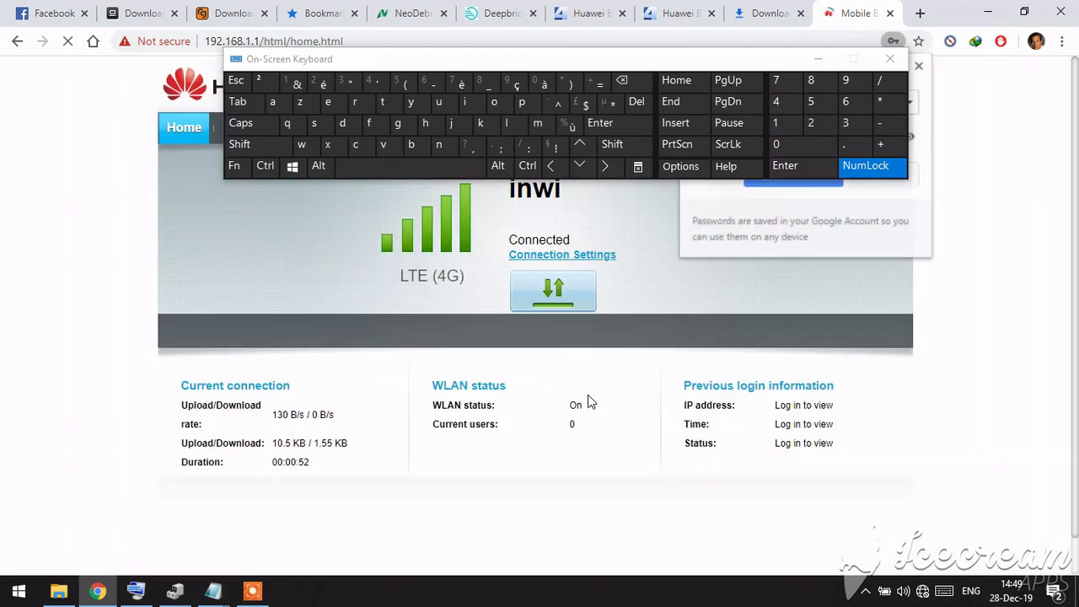
pyautogui.click(817, 59)
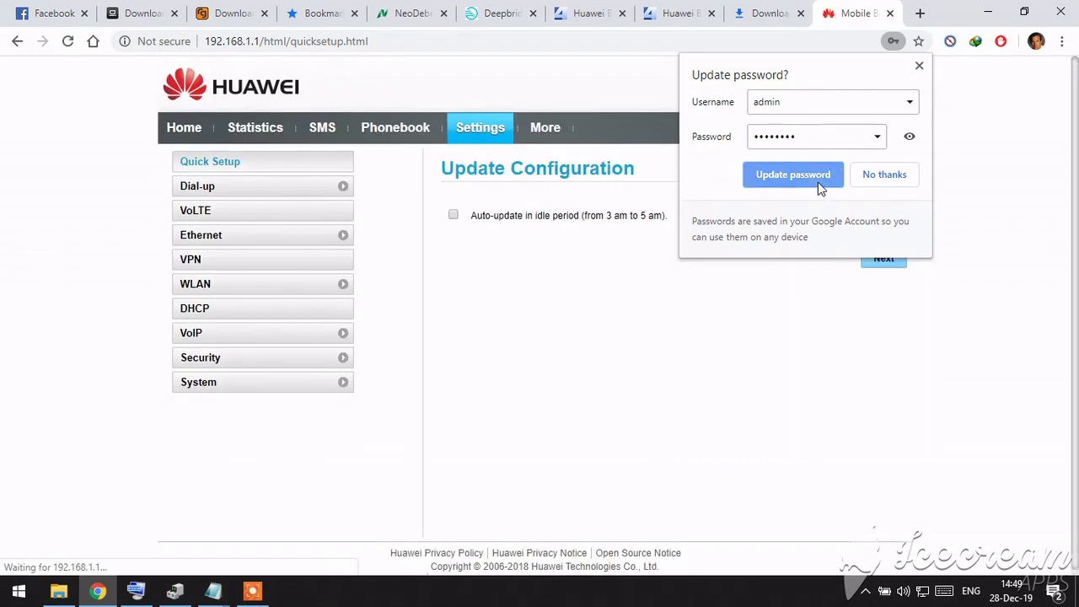
pyautogui.click(829, 171)
# Open the router's Home page, check the operator name and network type, and reload the page
pyautogui.click(191, 135)
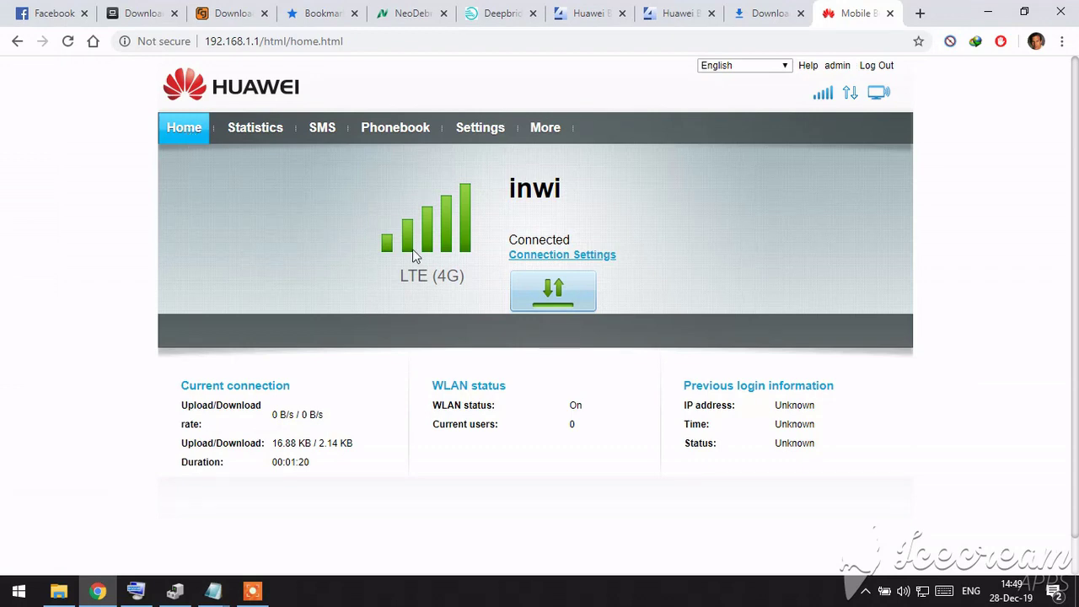
pyautogui.moveTo(472, 287); pyautogui.dragTo(496, 195)
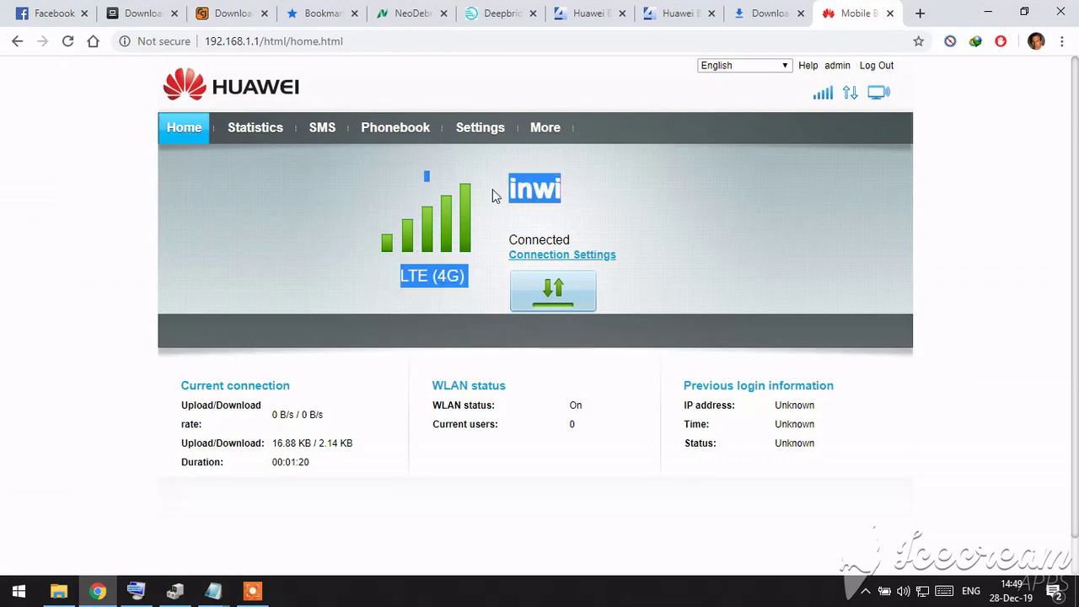
pyautogui.click(296, 233)
pyautogui.click(69, 42)
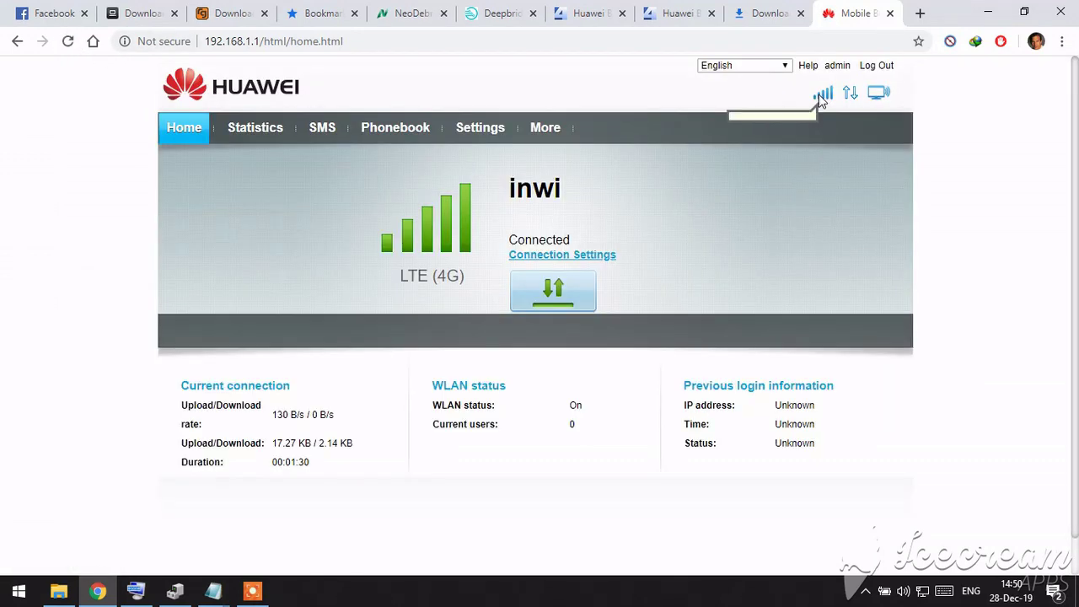
# Look through the router's VoLTE, DHCP and System settings, then return to Quick Setup
pyautogui.click(478, 128)
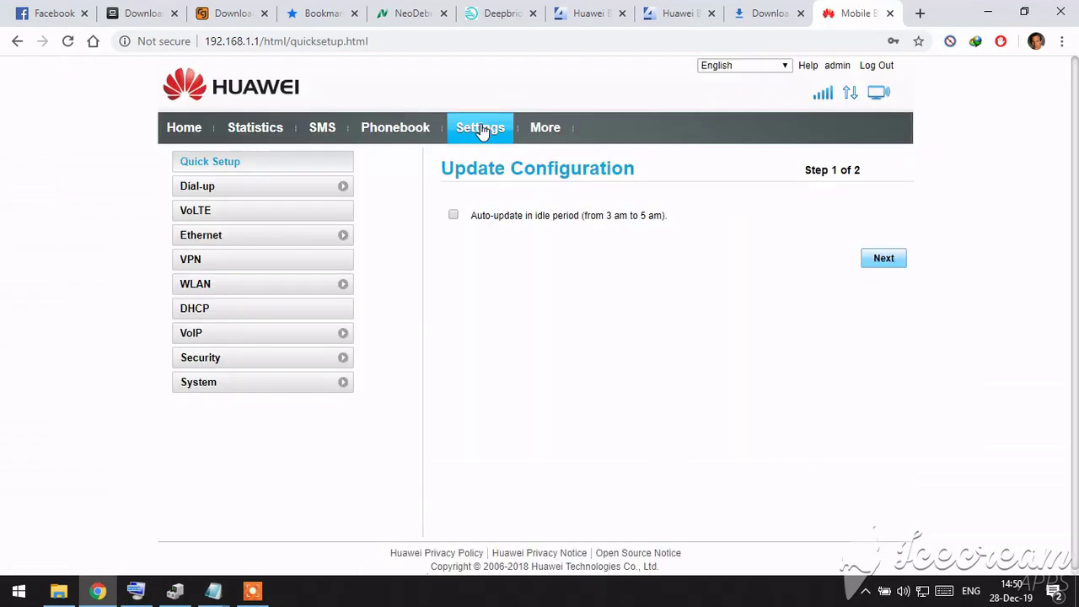
pyautogui.click(207, 218)
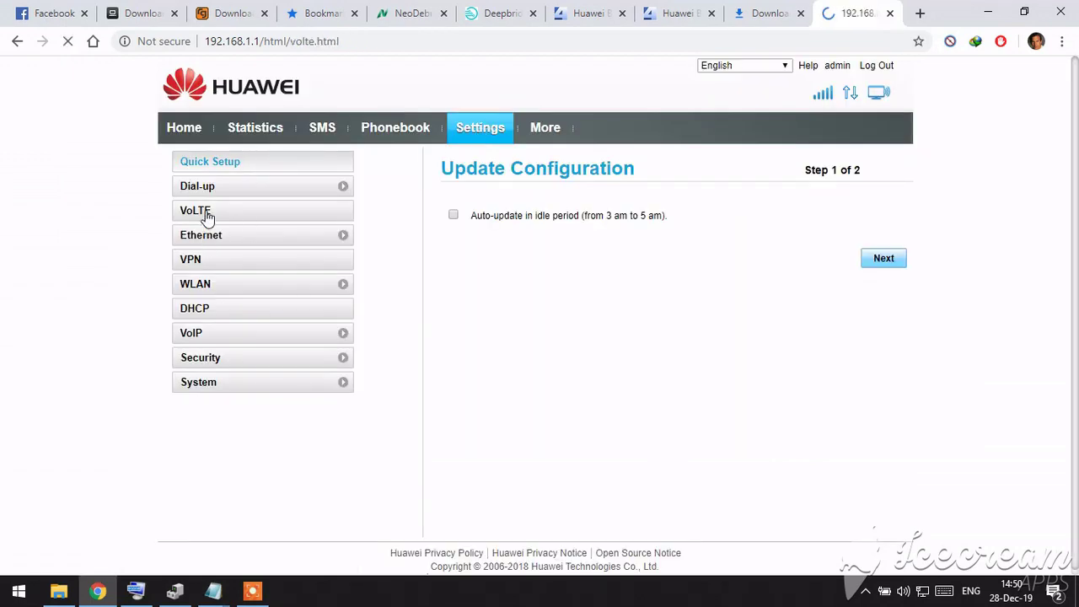
pyautogui.click(194, 319)
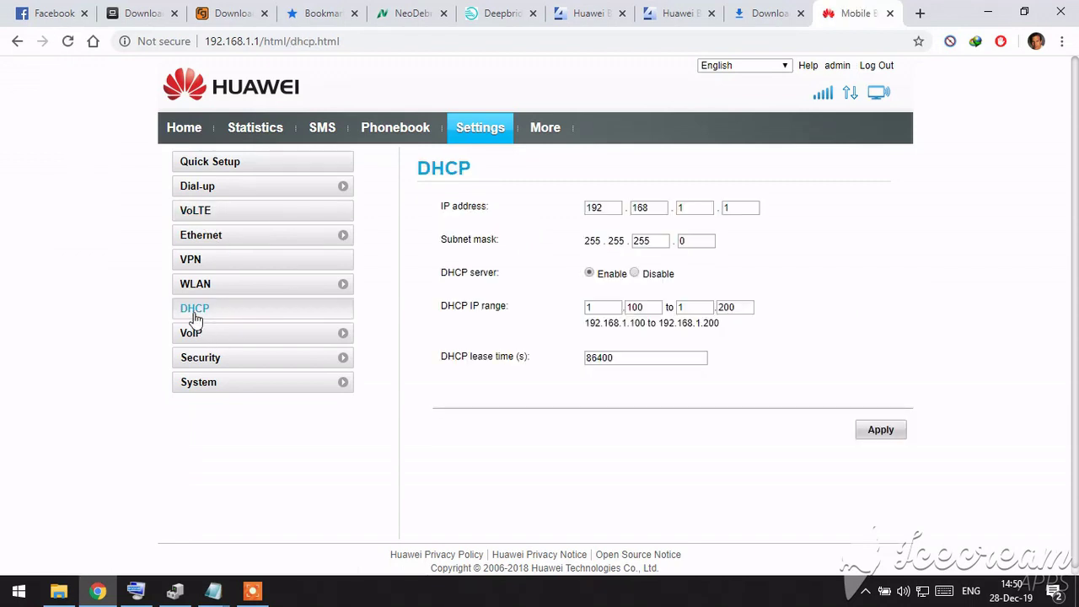
pyautogui.click(200, 384)
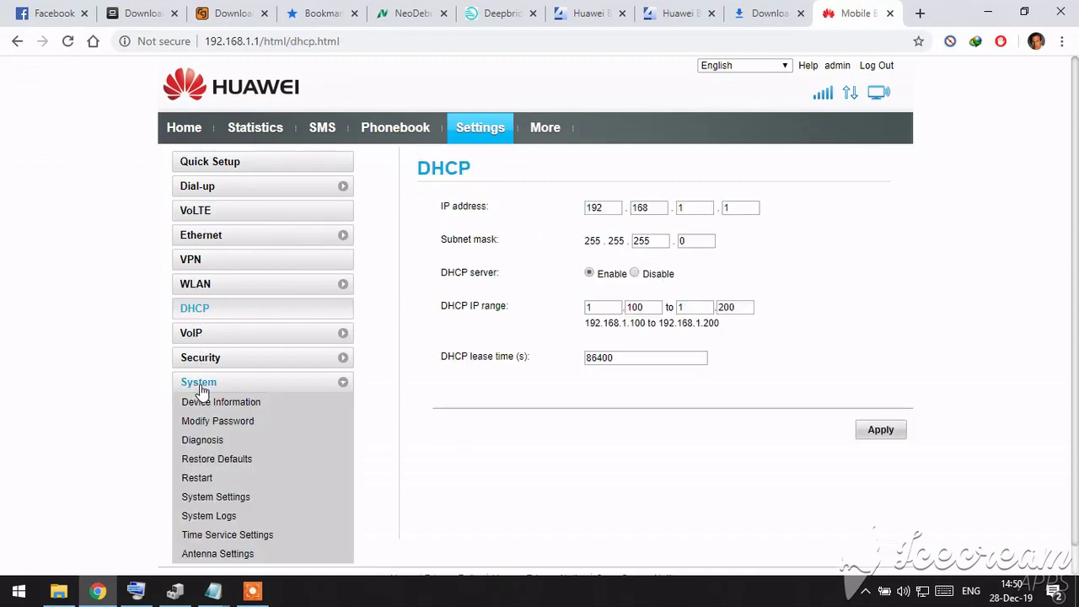
pyautogui.scroll(-1, 113, 376)
pyautogui.scroll(1, 116, 383)
pyautogui.click(208, 165)
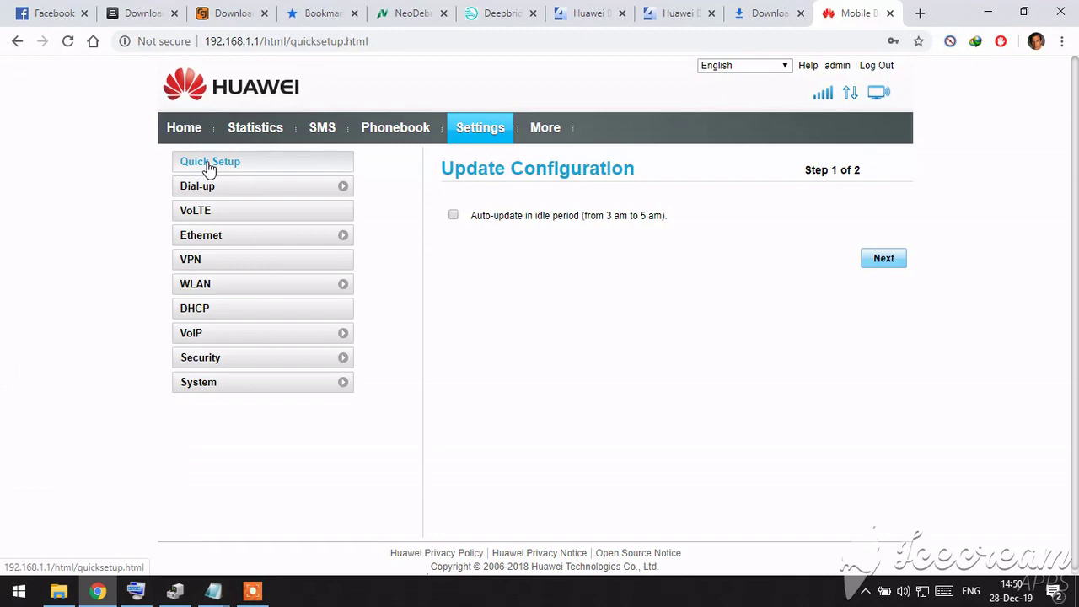
# Bring back the on-screen keyboard and flashing.txt, with the text cursor at the end of the router login line
pyautogui.click(136, 590)
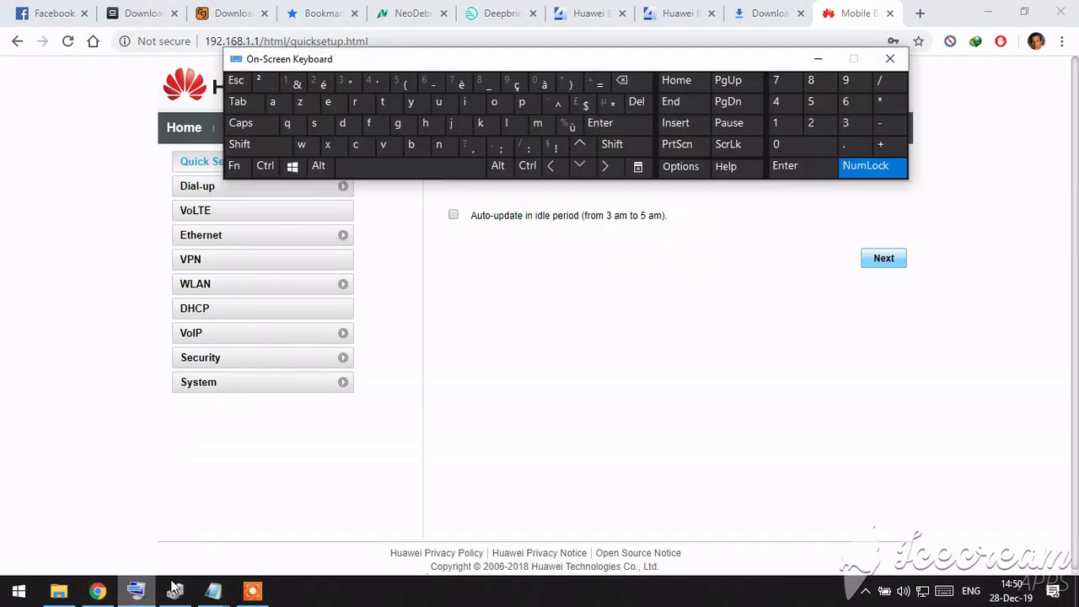
pyautogui.moveTo(213, 590)
pyautogui.click(280, 558)
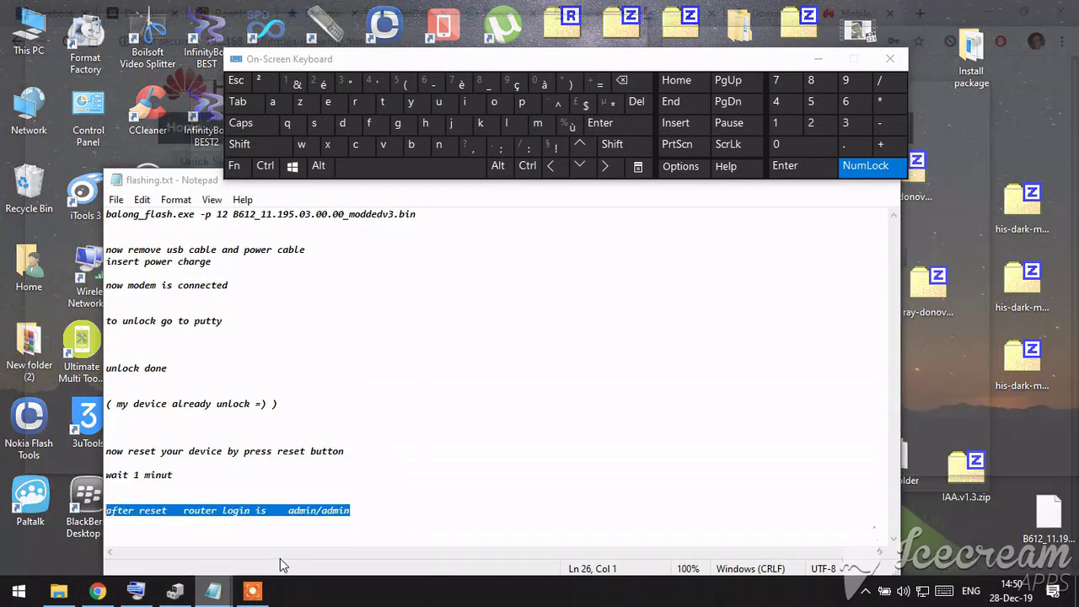
pyautogui.click(338, 510)
pyautogui.click(213, 590)
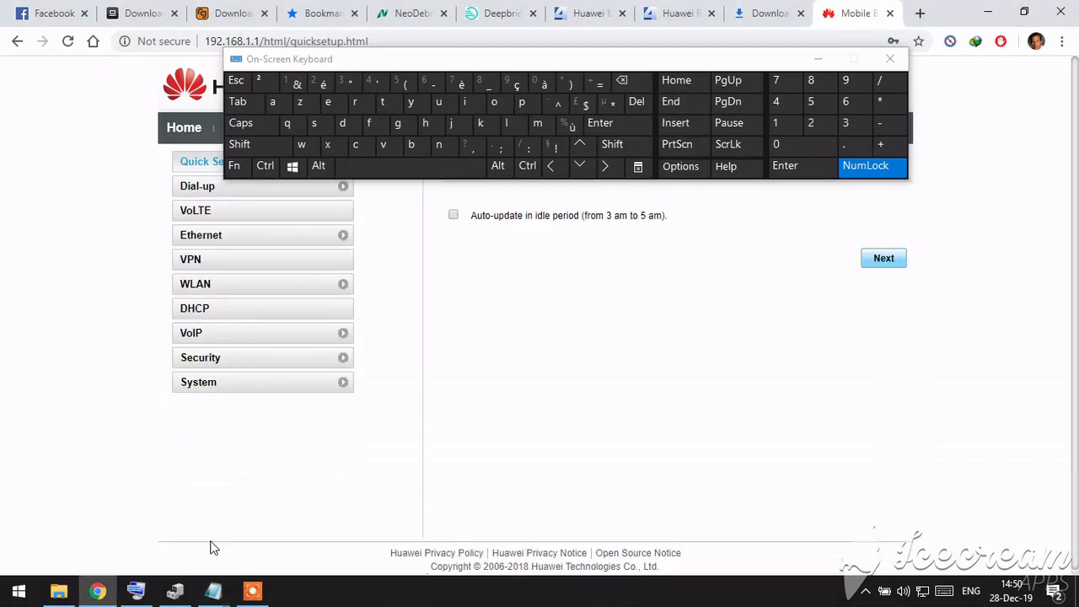
pyautogui.moveTo(213, 590)
pyautogui.click(295, 519)
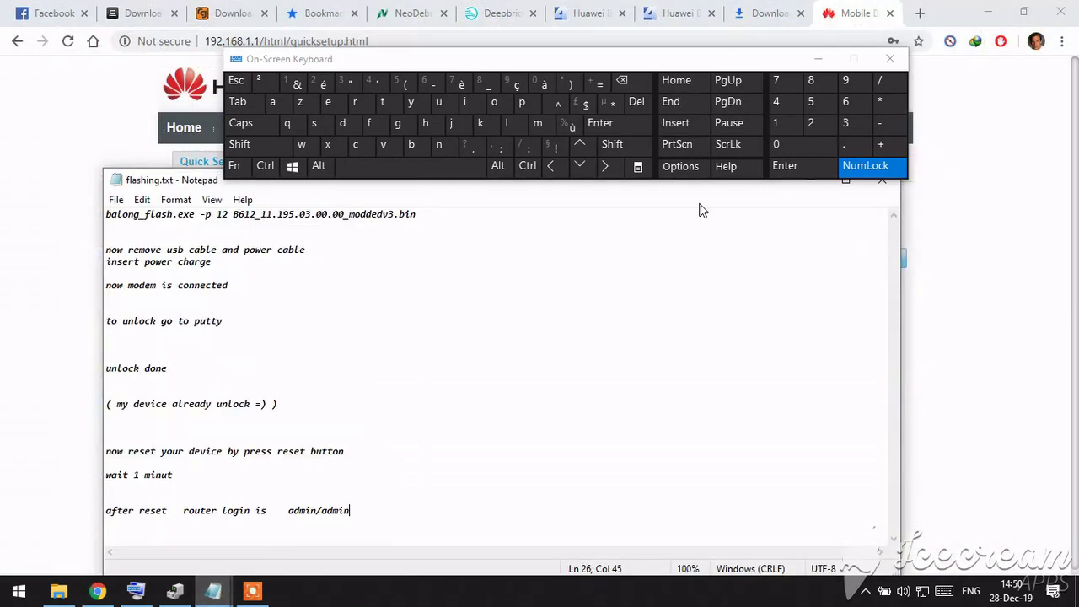
pyautogui.click(252, 590)
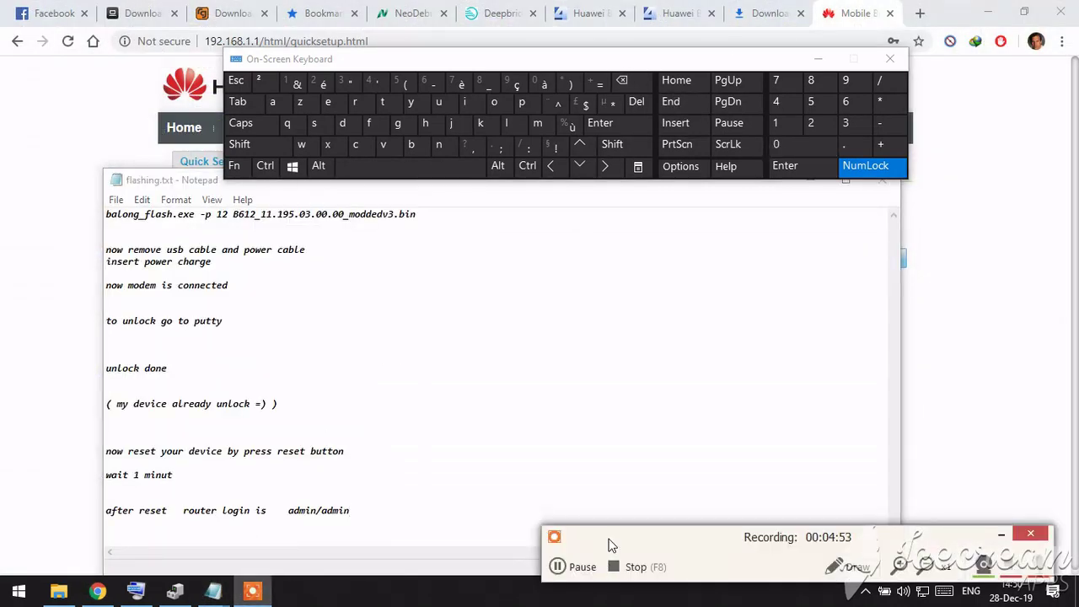